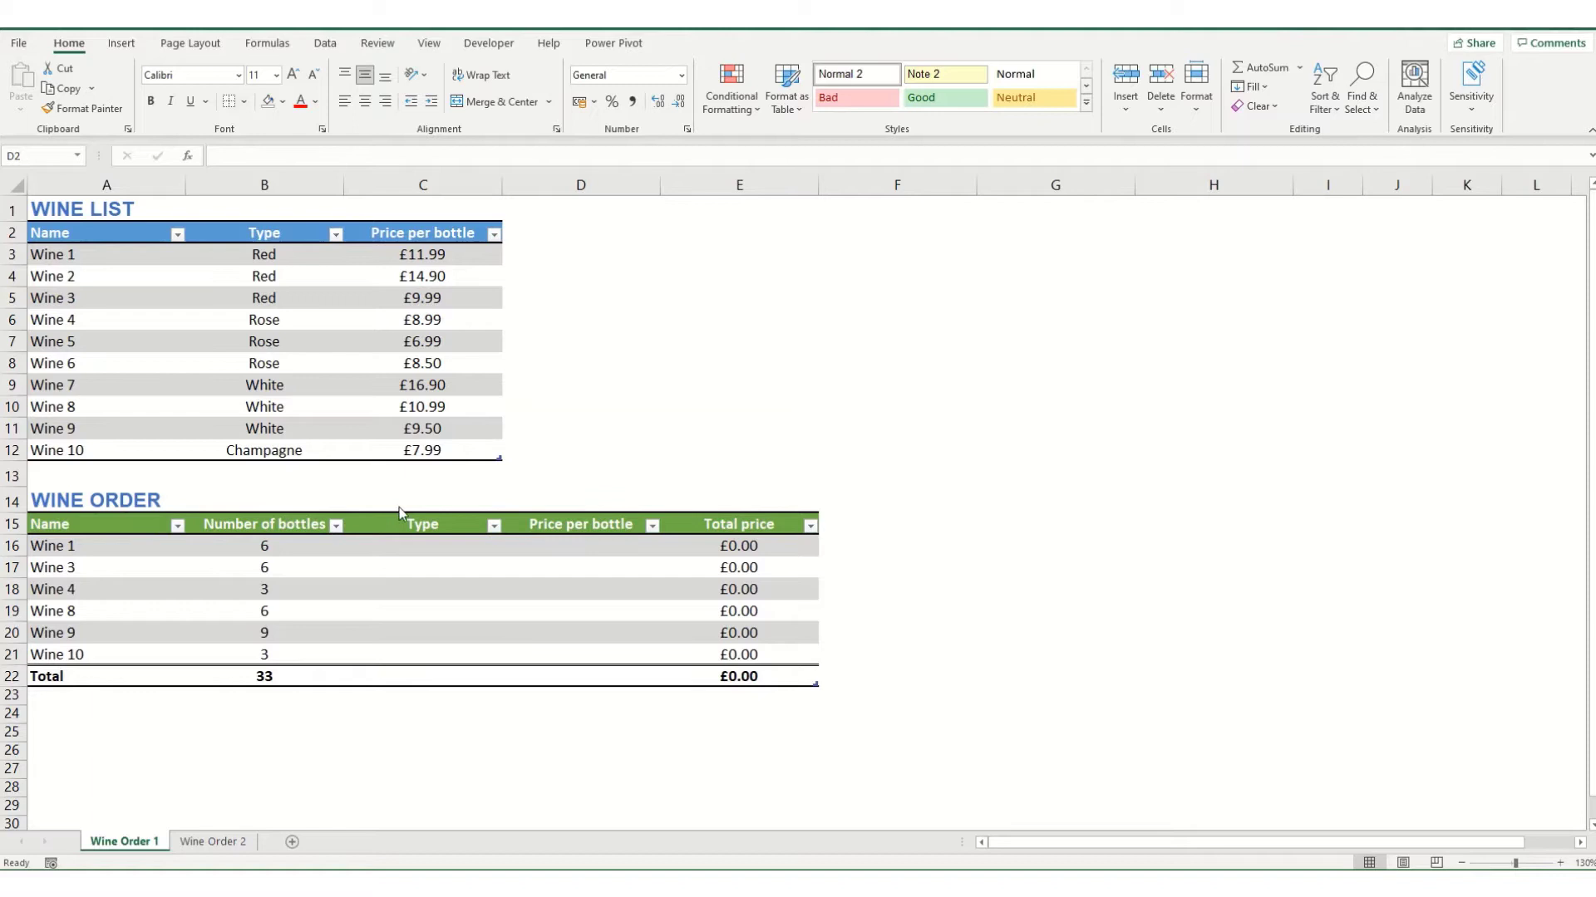
pyautogui.click(425, 546)
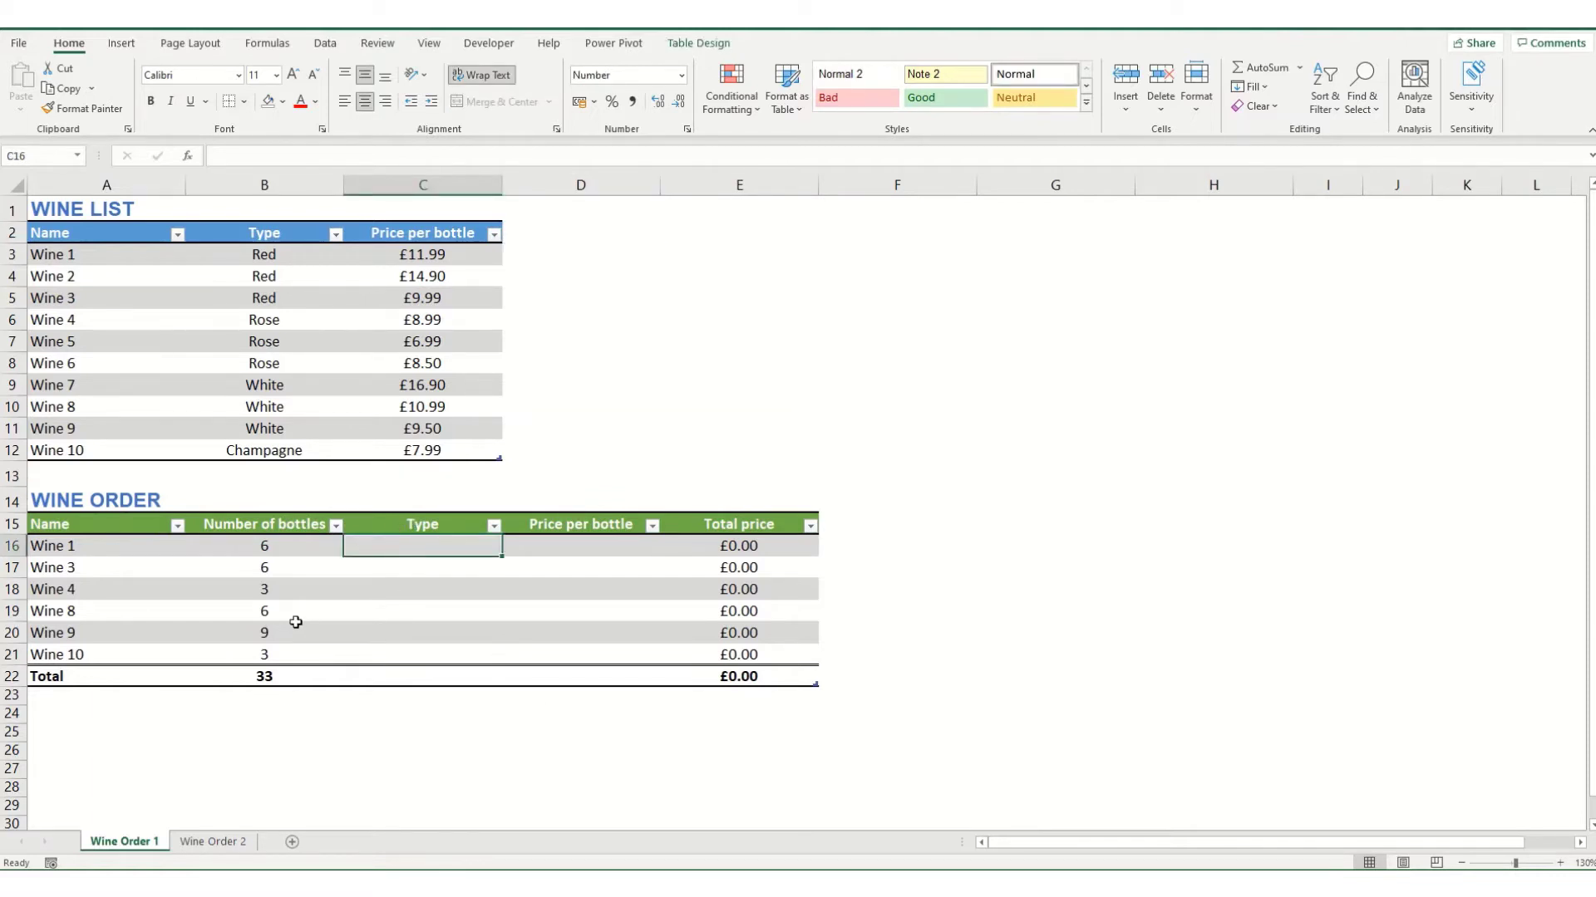
pyautogui.write('=vlo')
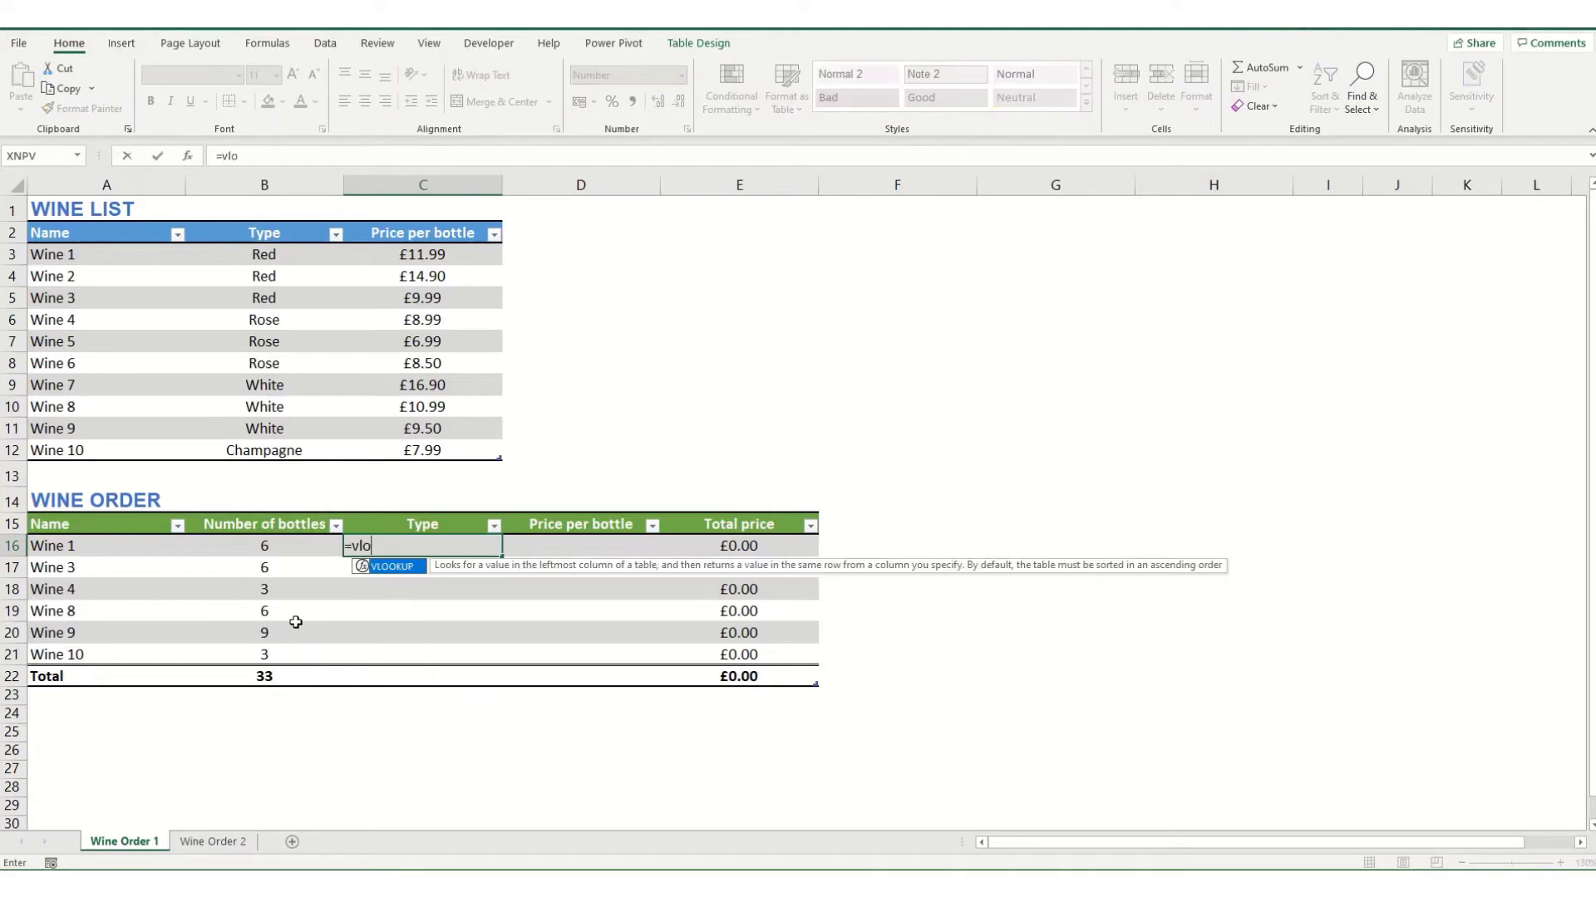
pyautogui.press('Tab')
pyautogui.click(64, 547)
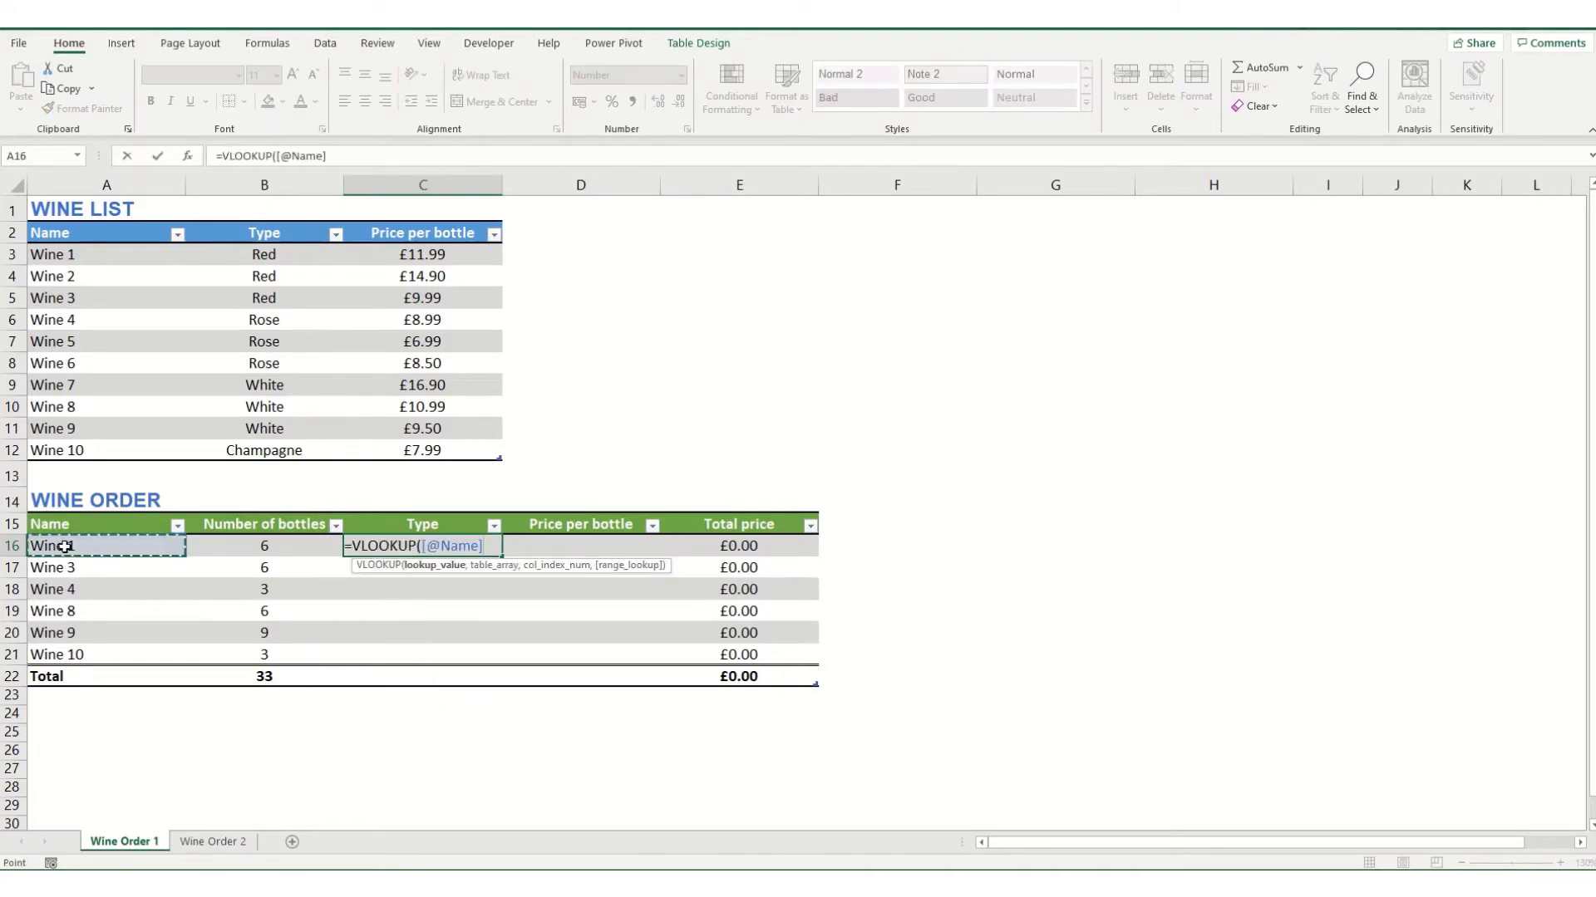
pyautogui.write(',')
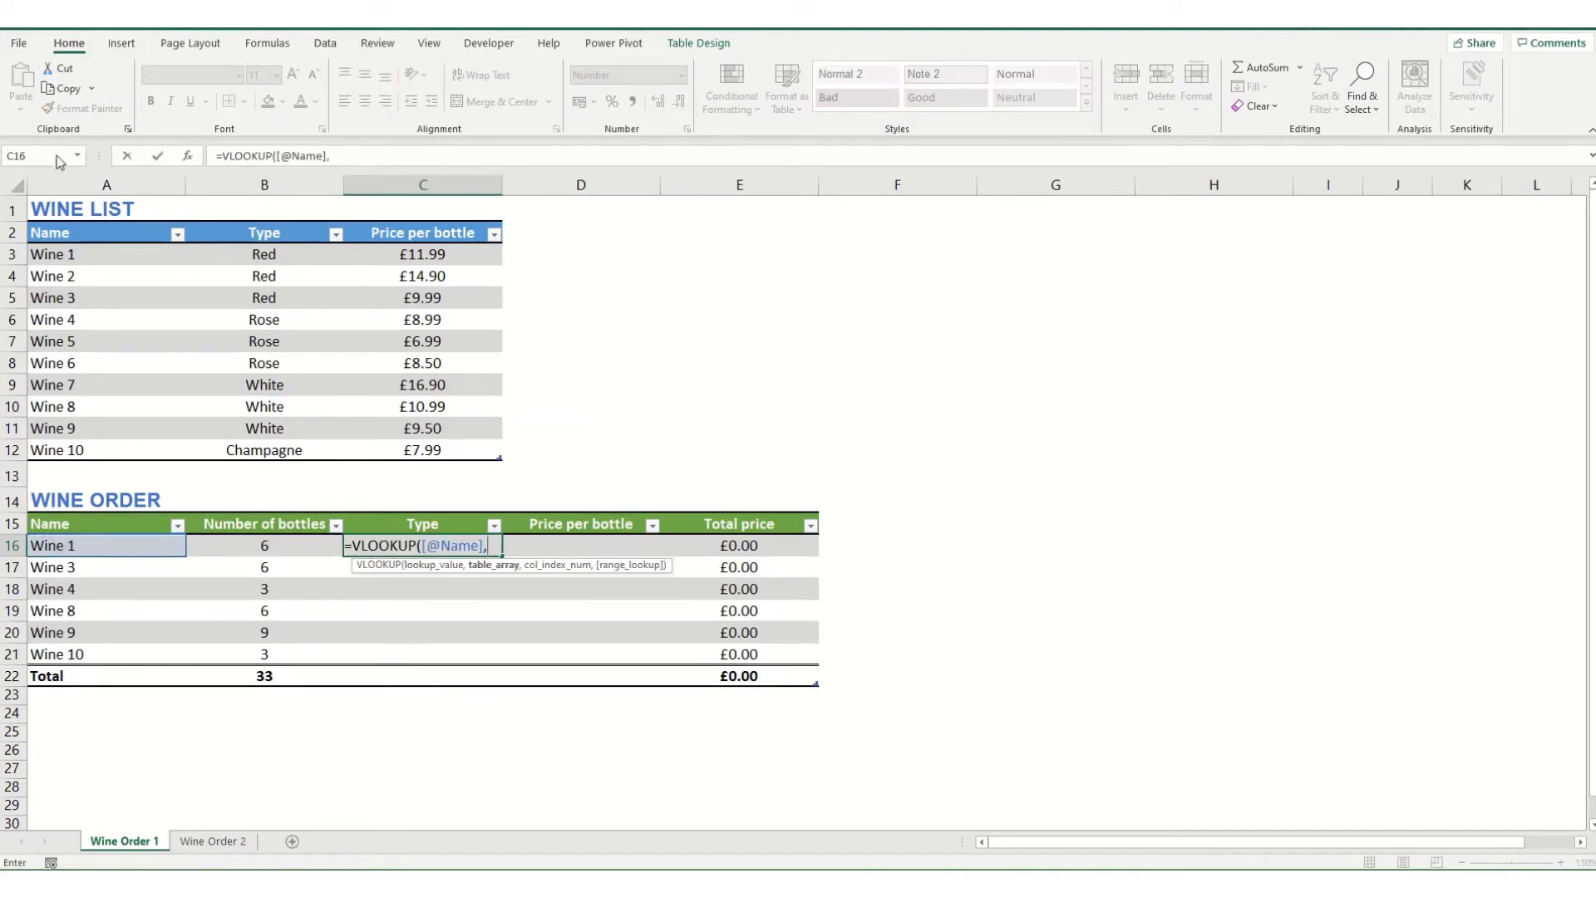
pyautogui.moveTo(73, 223); pyautogui.dragTo(469, 249)
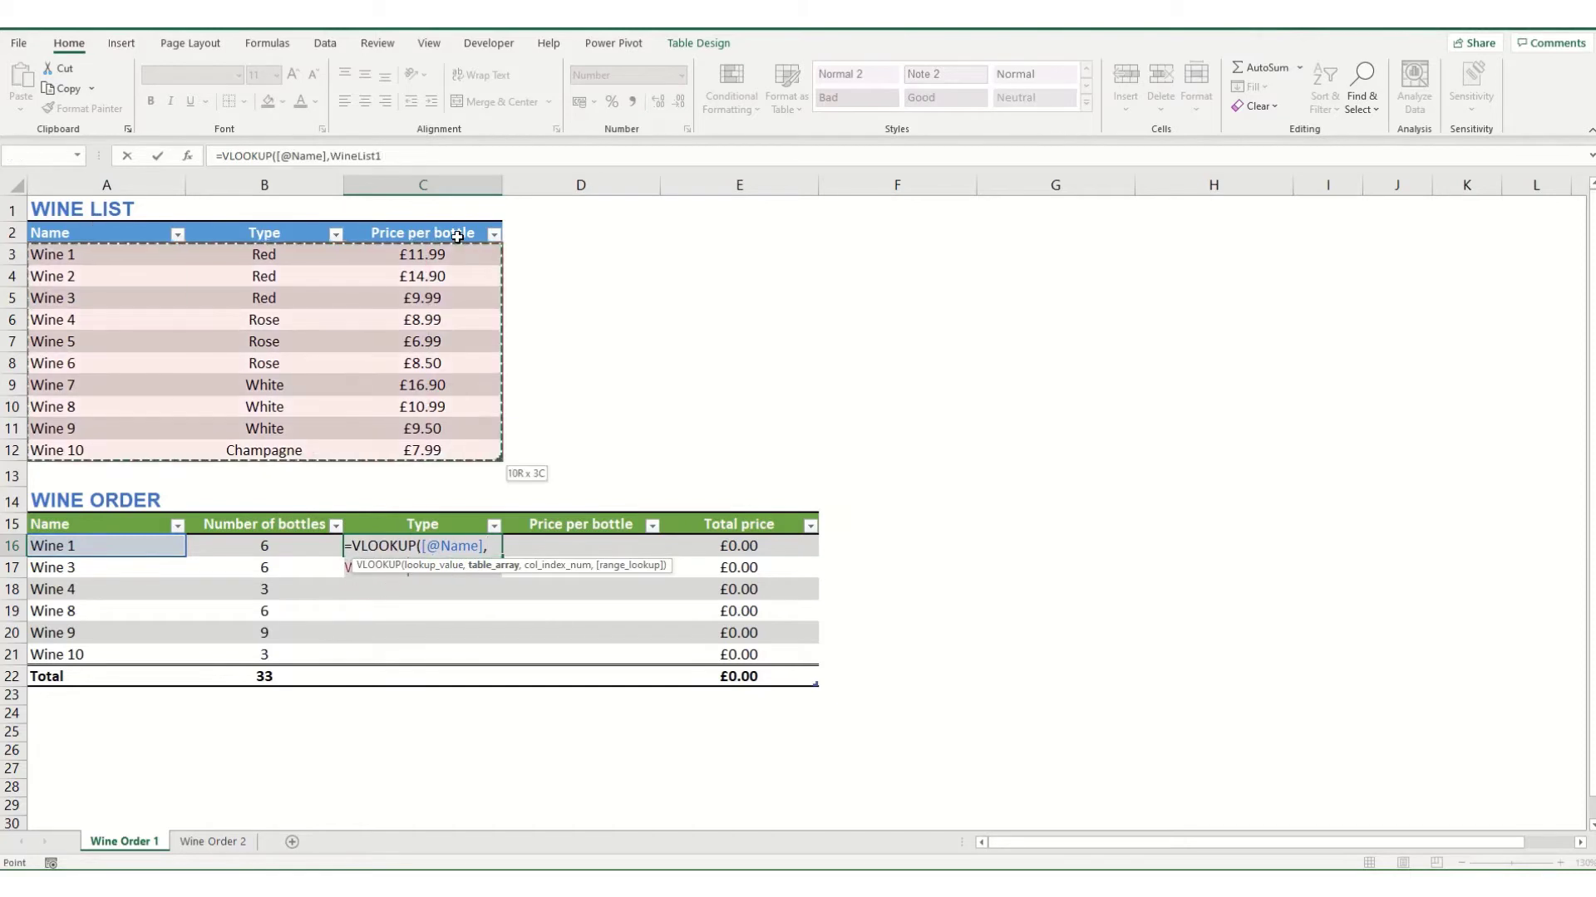
pyautogui.write(',')
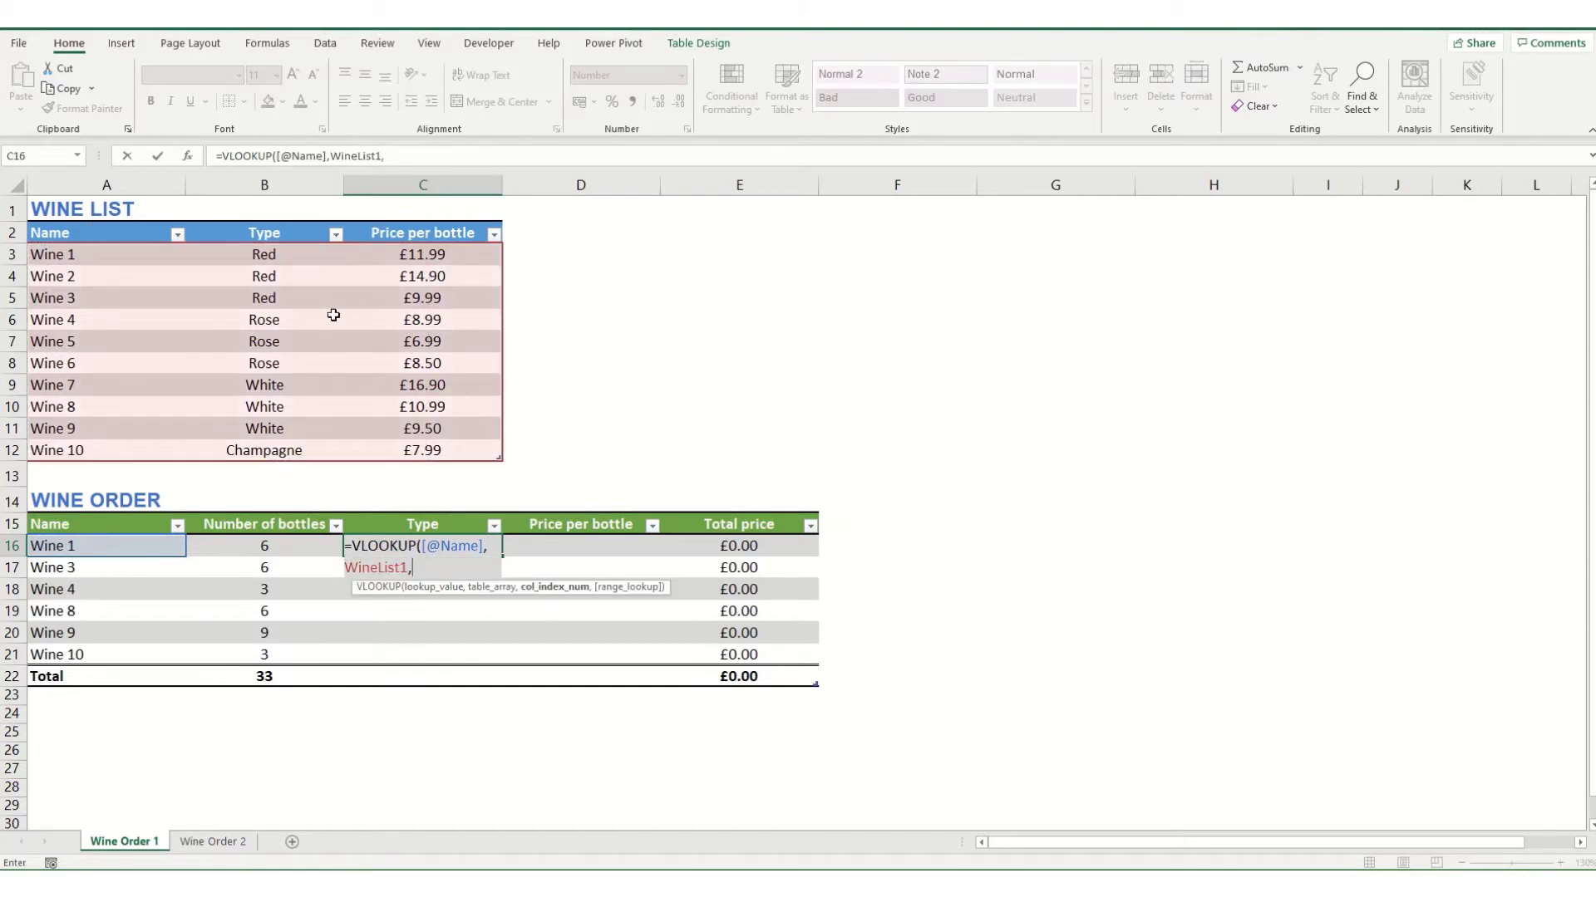
pyautogui.write('2,')
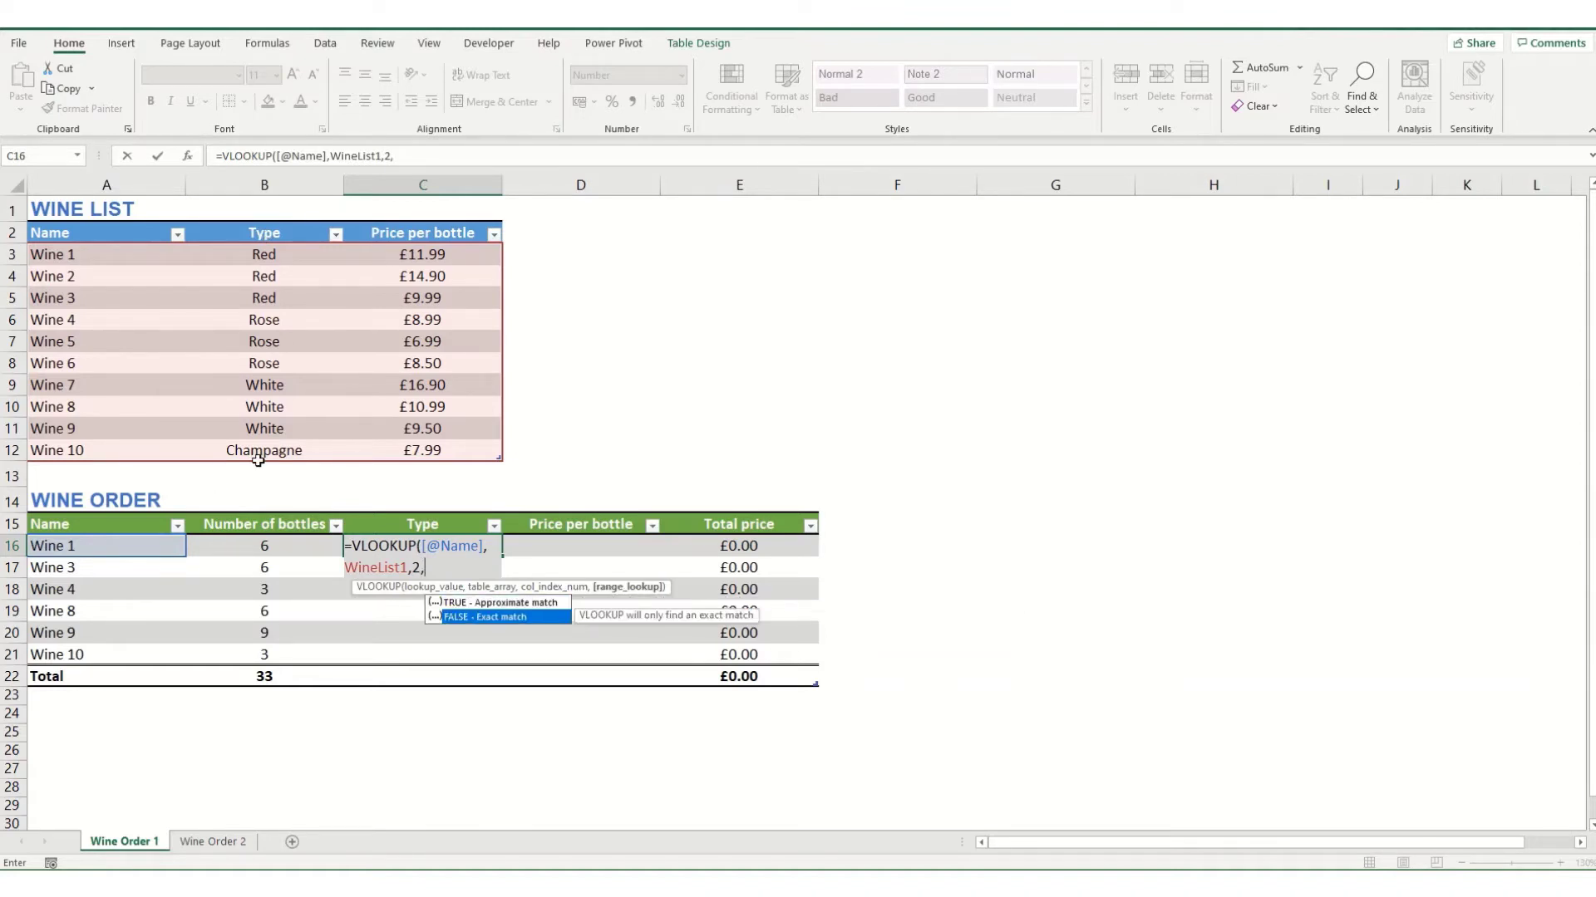
pyautogui.press('Return')
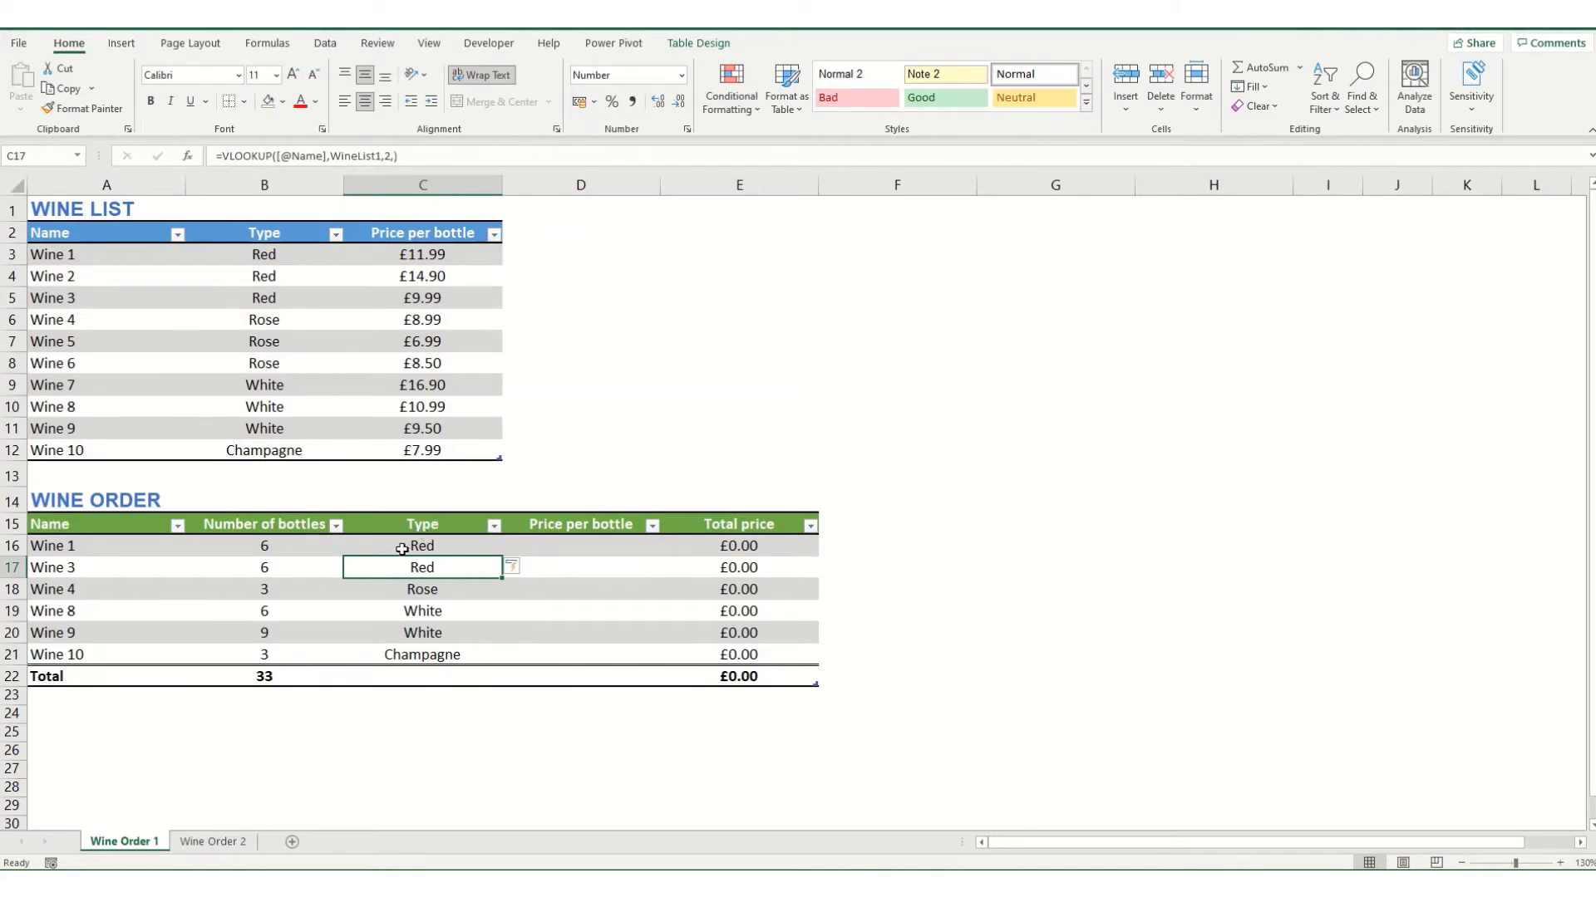
pyautogui.click(603, 541)
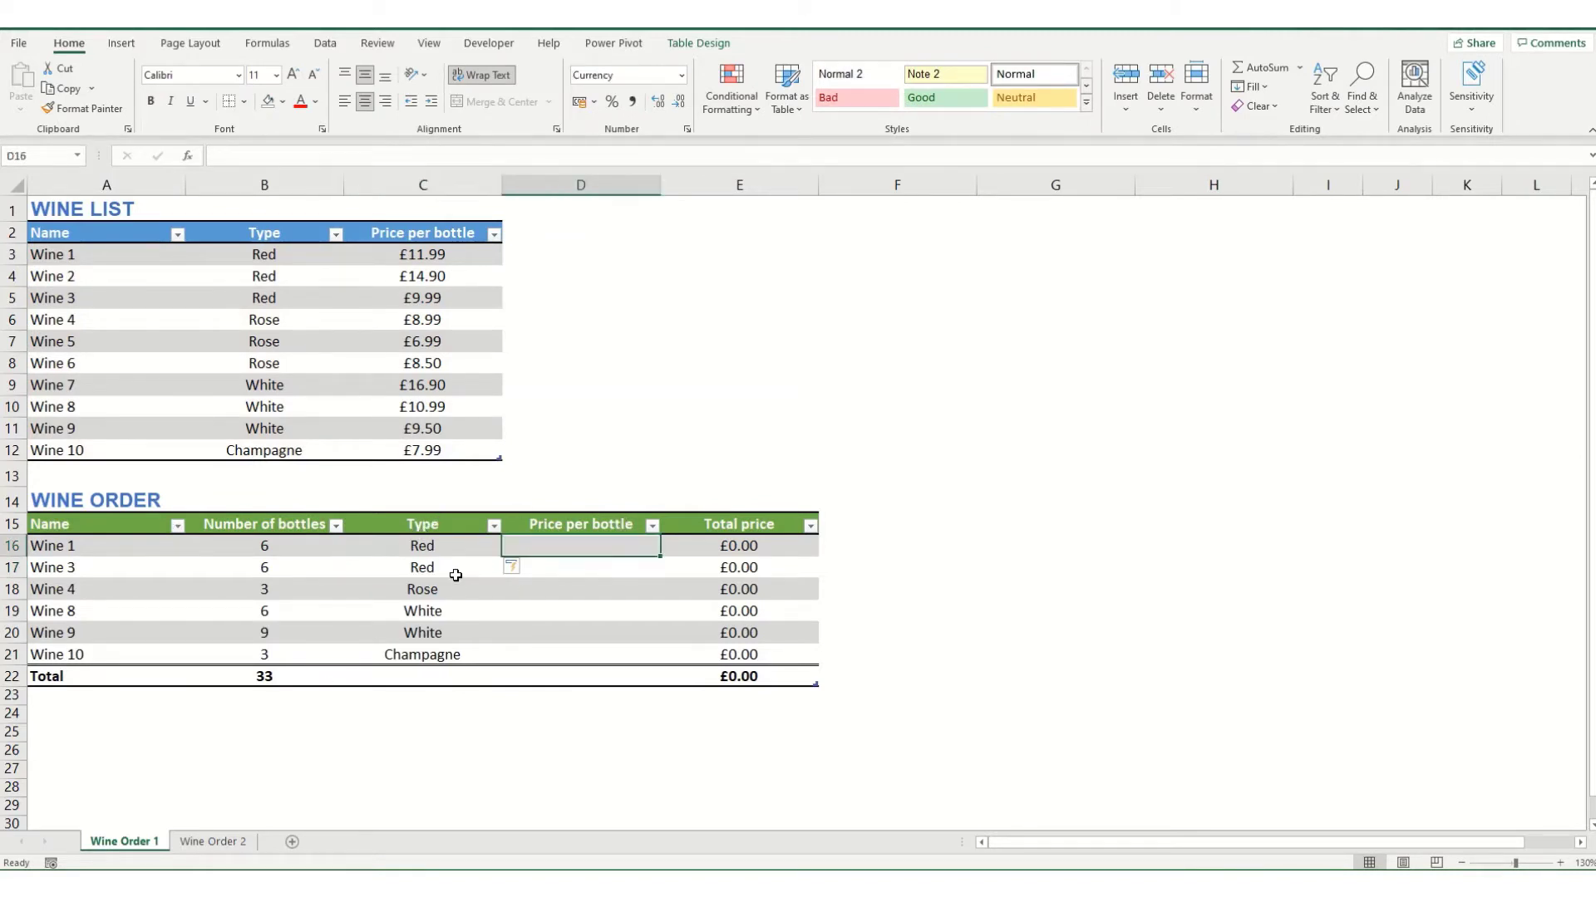
pyautogui.write('=')
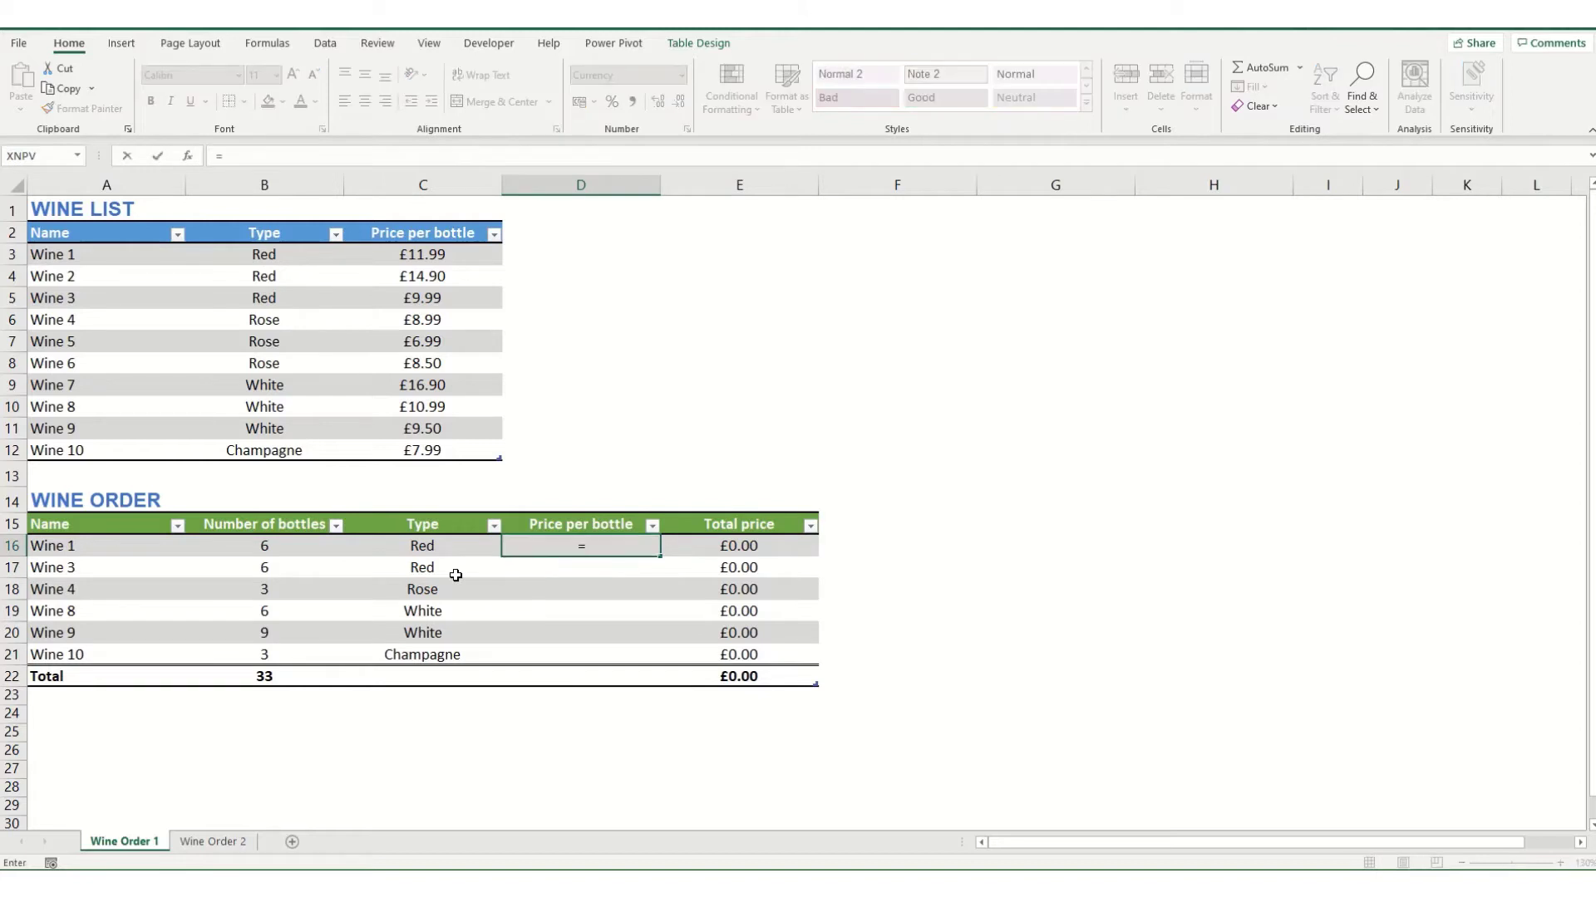
pyautogui.write('xl')
pyautogui.press('Tab')
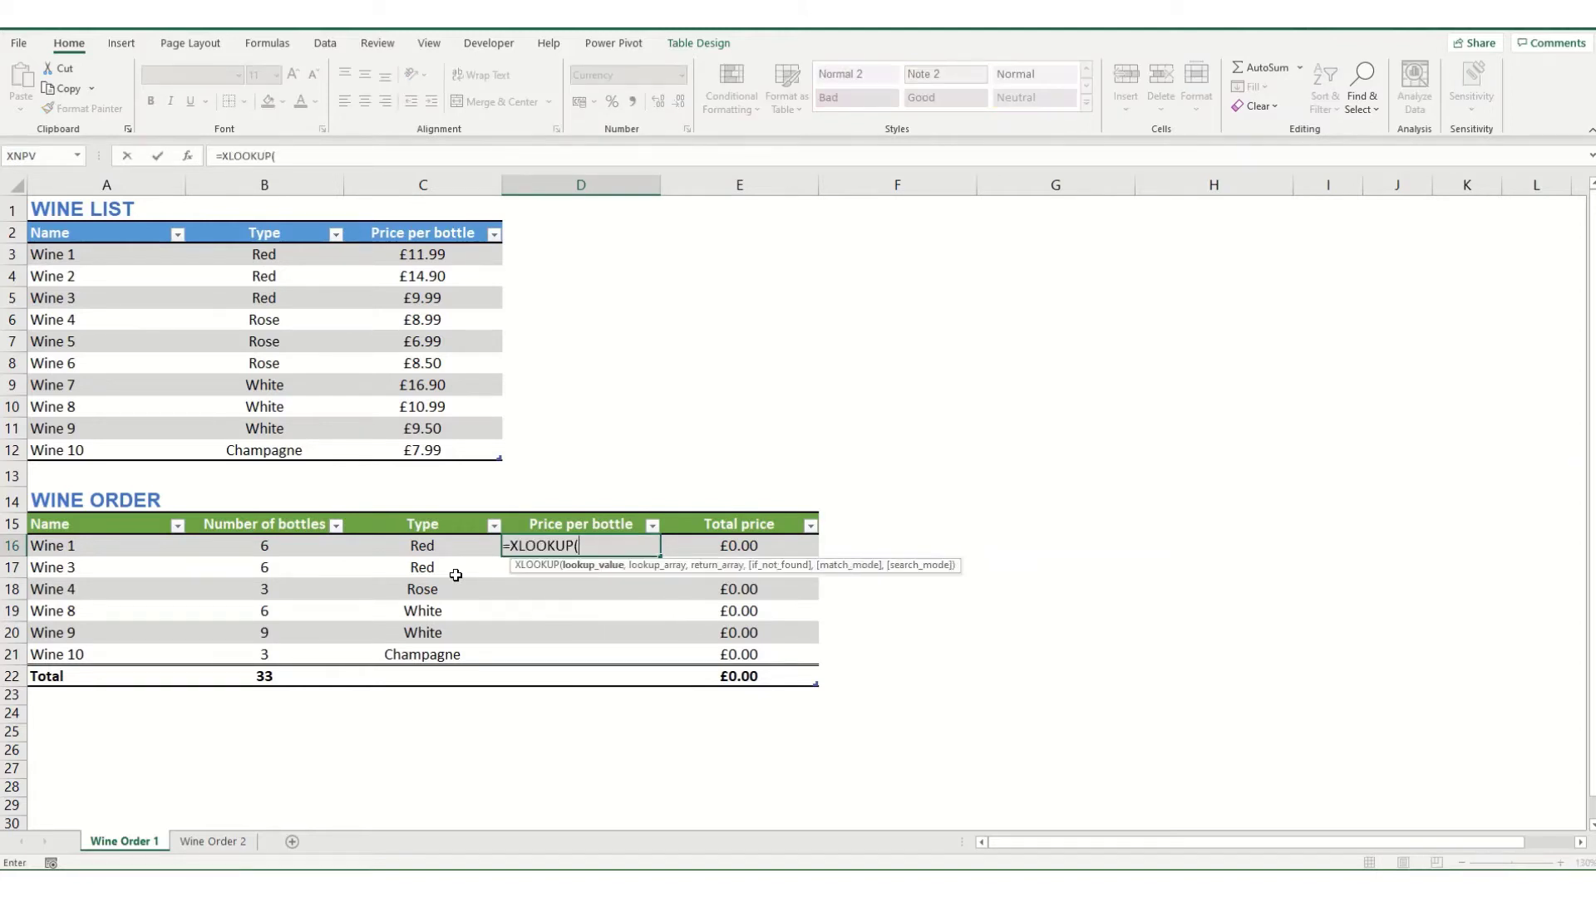
pyautogui.click(73, 541)
pyautogui.write(',')
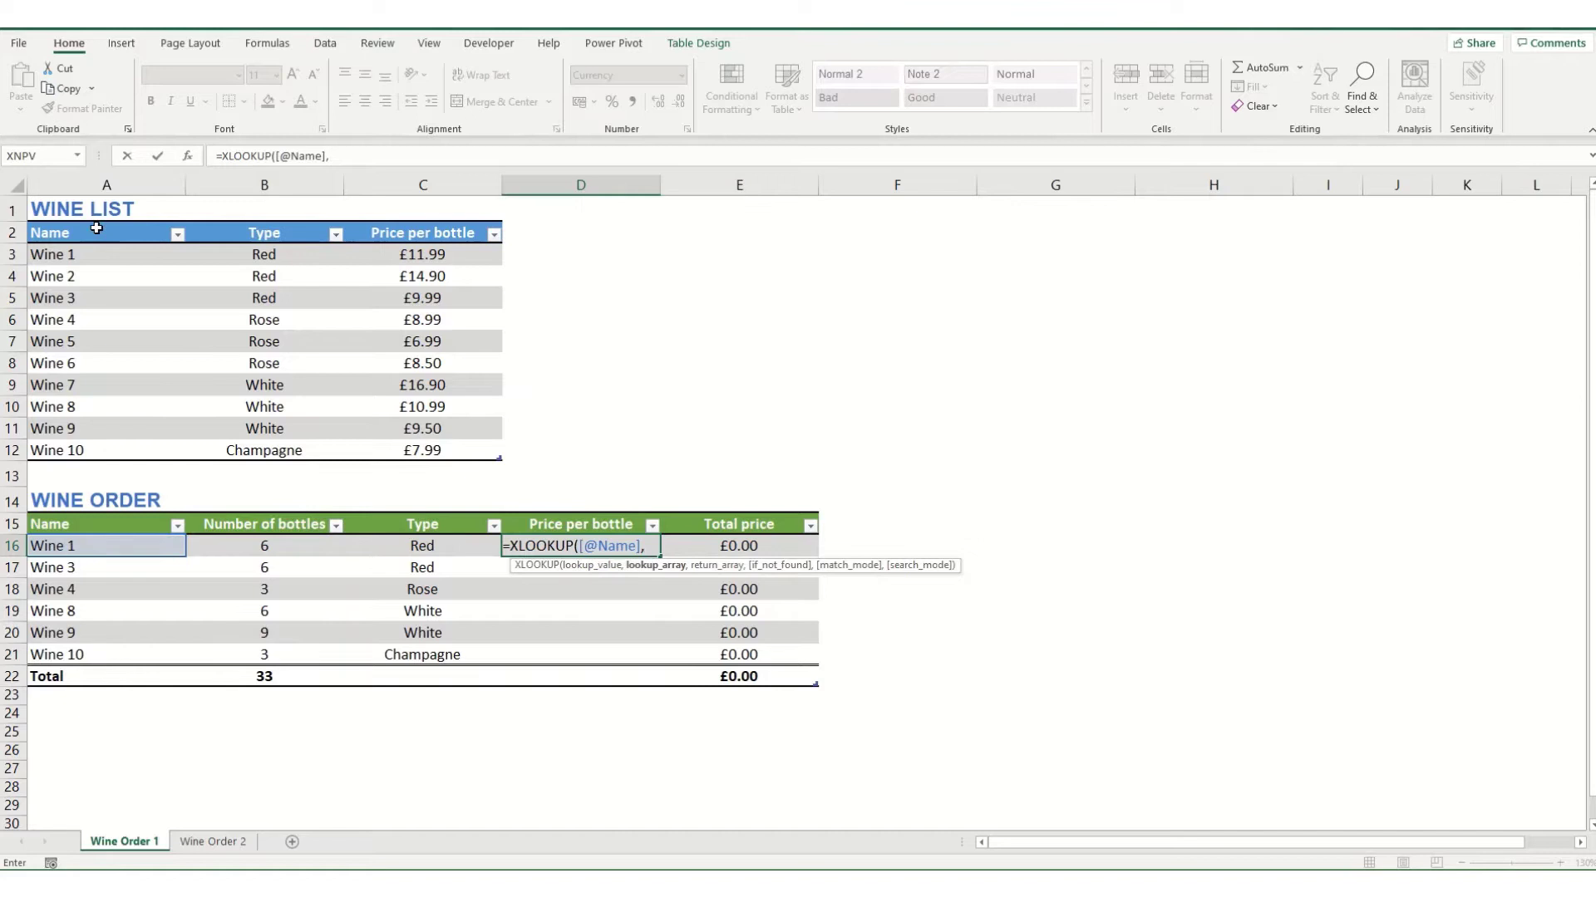
pyautogui.click(97, 221)
pyautogui.write(',')
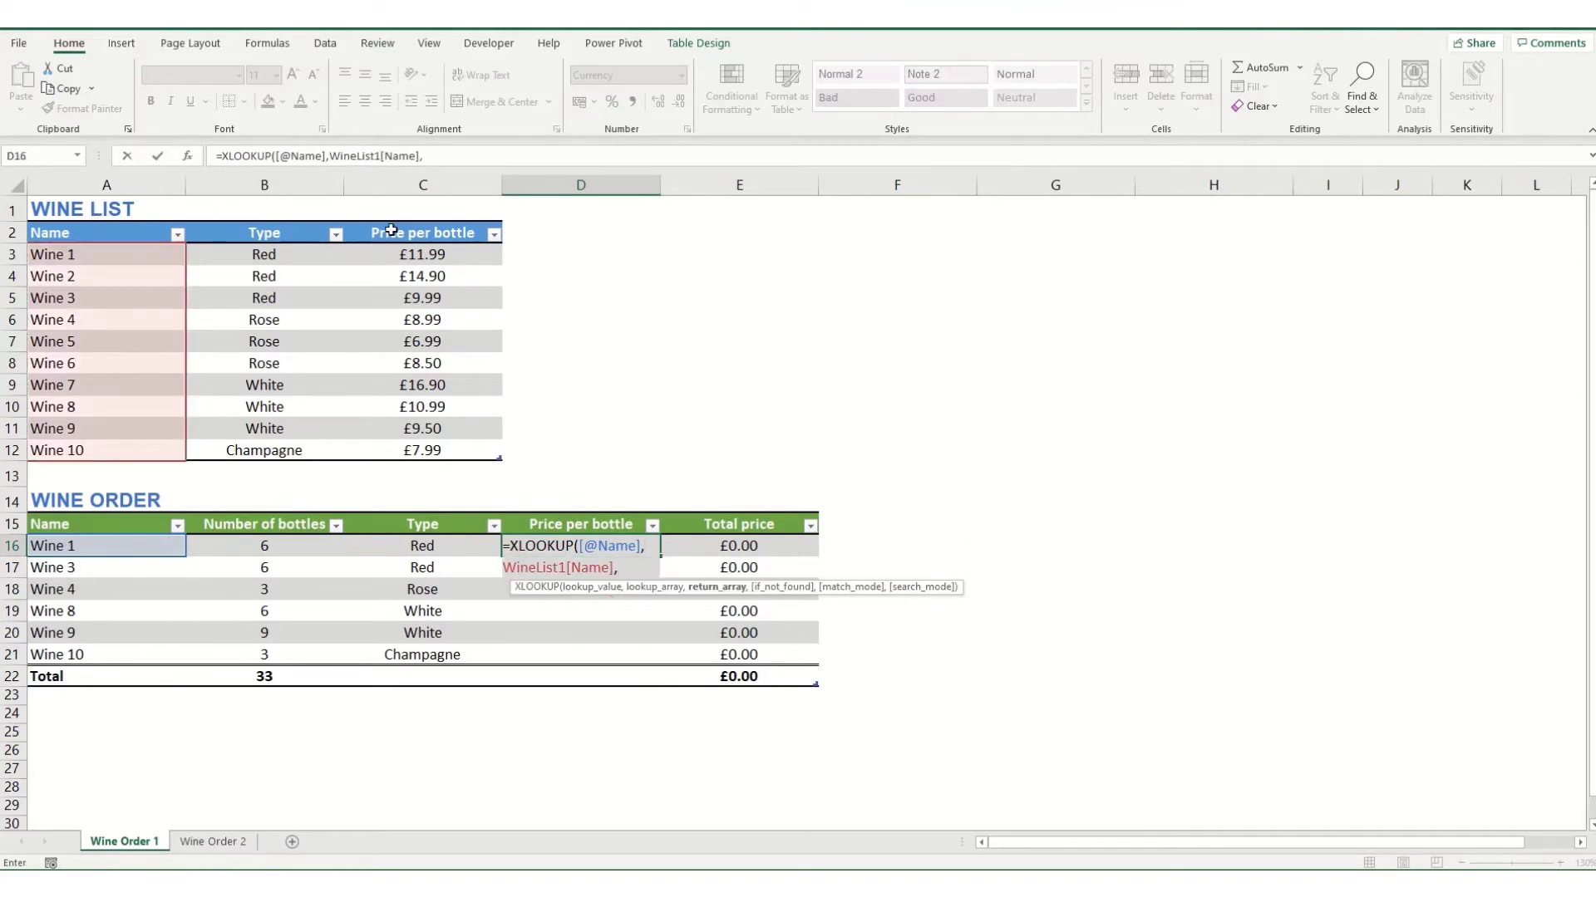
pyautogui.click(391, 229)
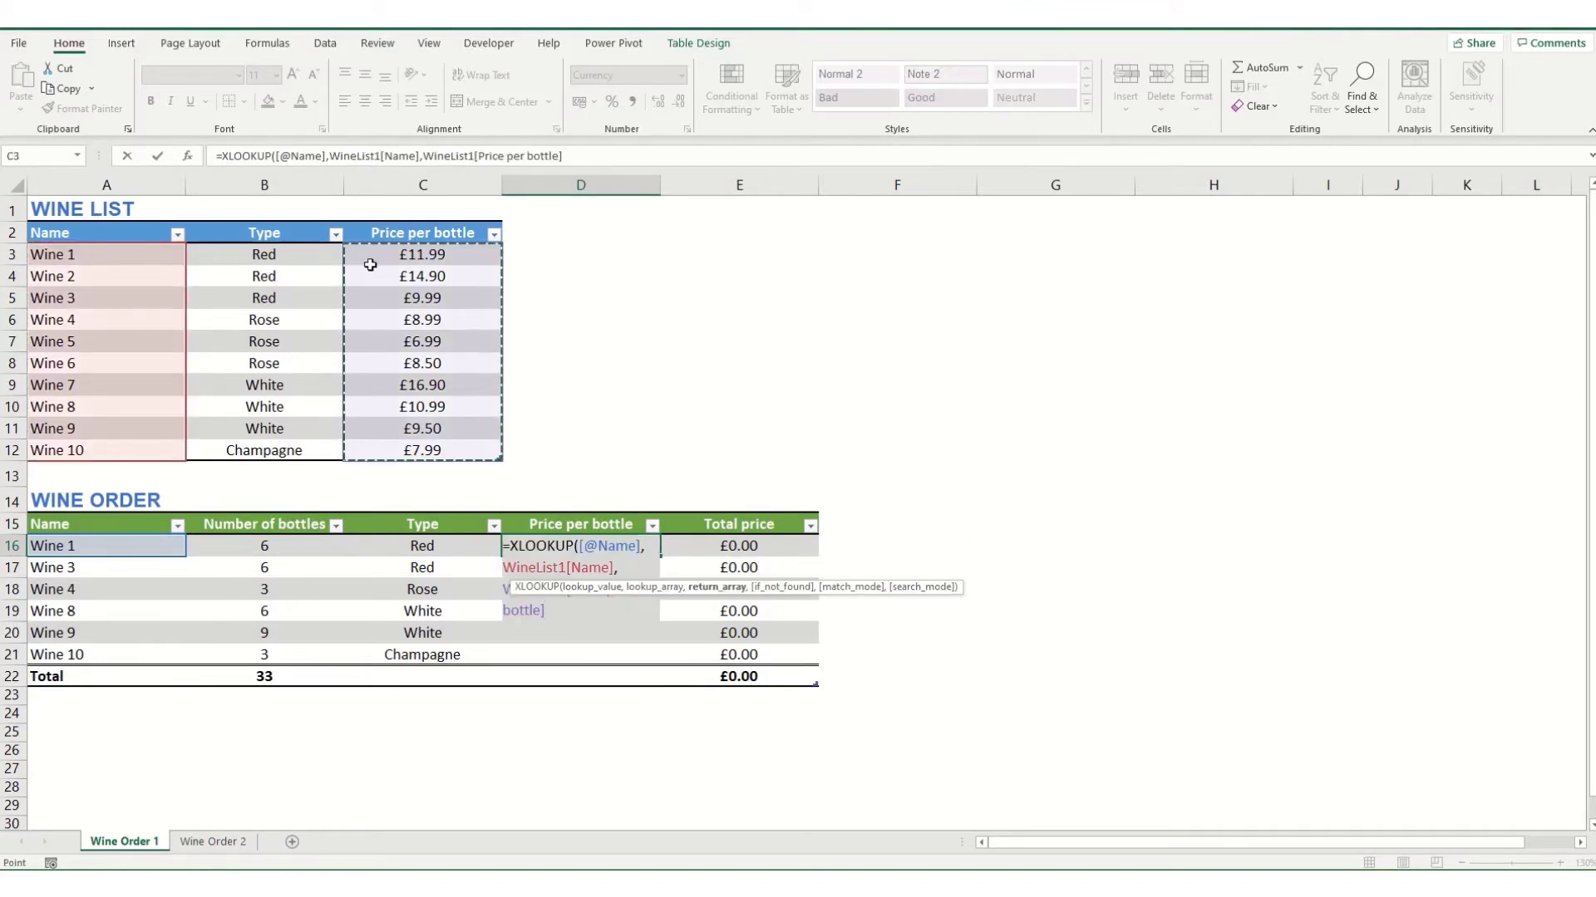
pyautogui.press('Return')
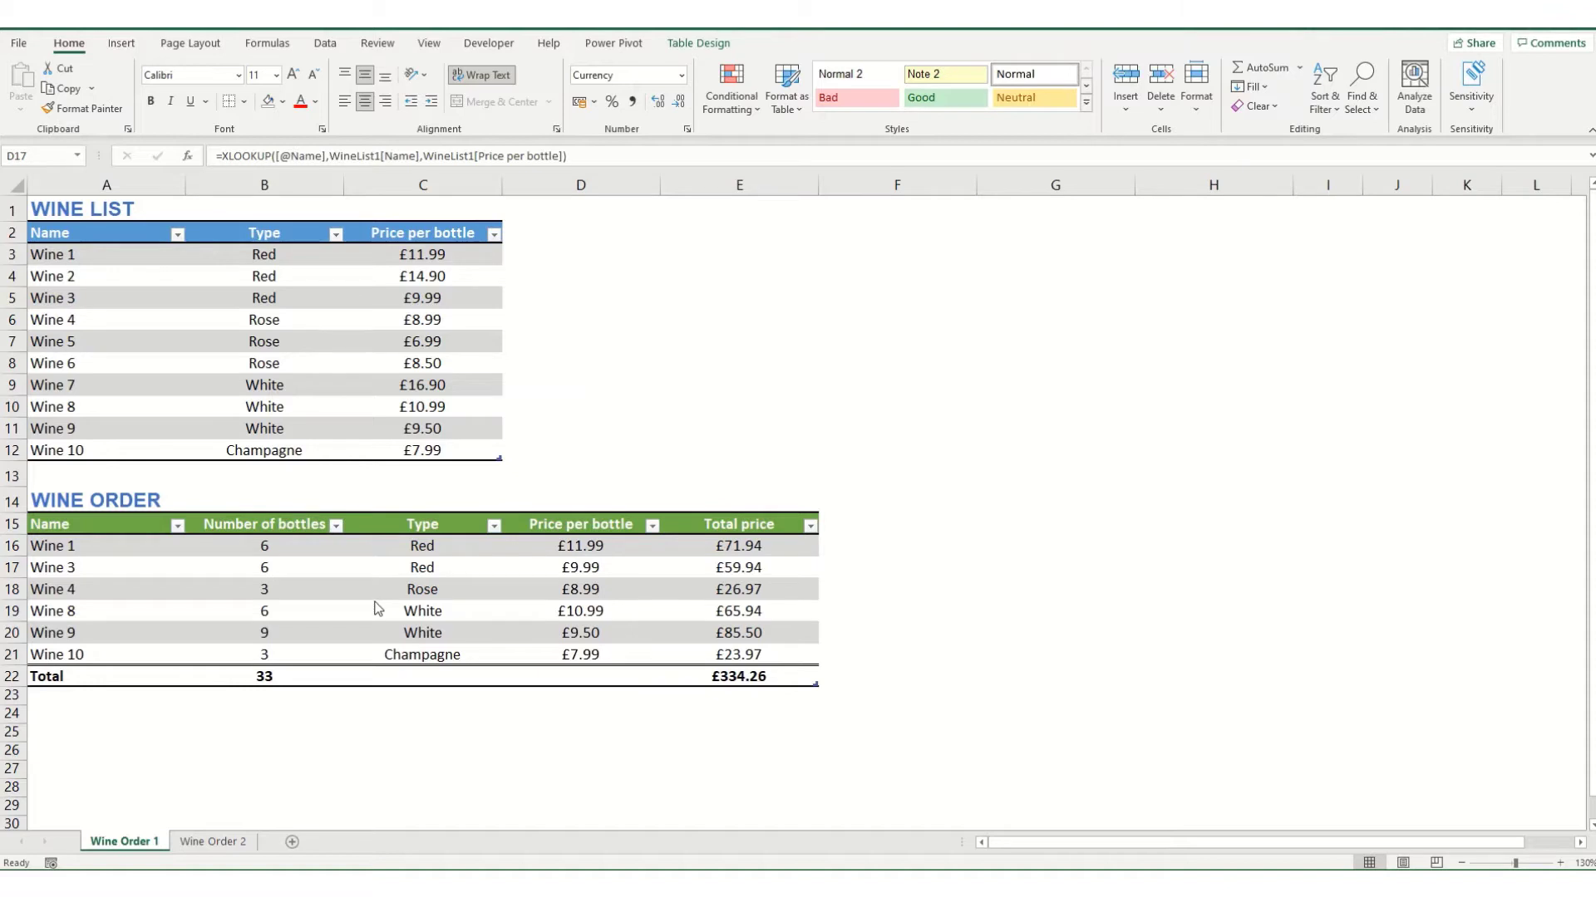
# On the Wine Order 2 sheet, check the WineList and WineOrder table names, then open Get Data
pyautogui.click(213, 842)
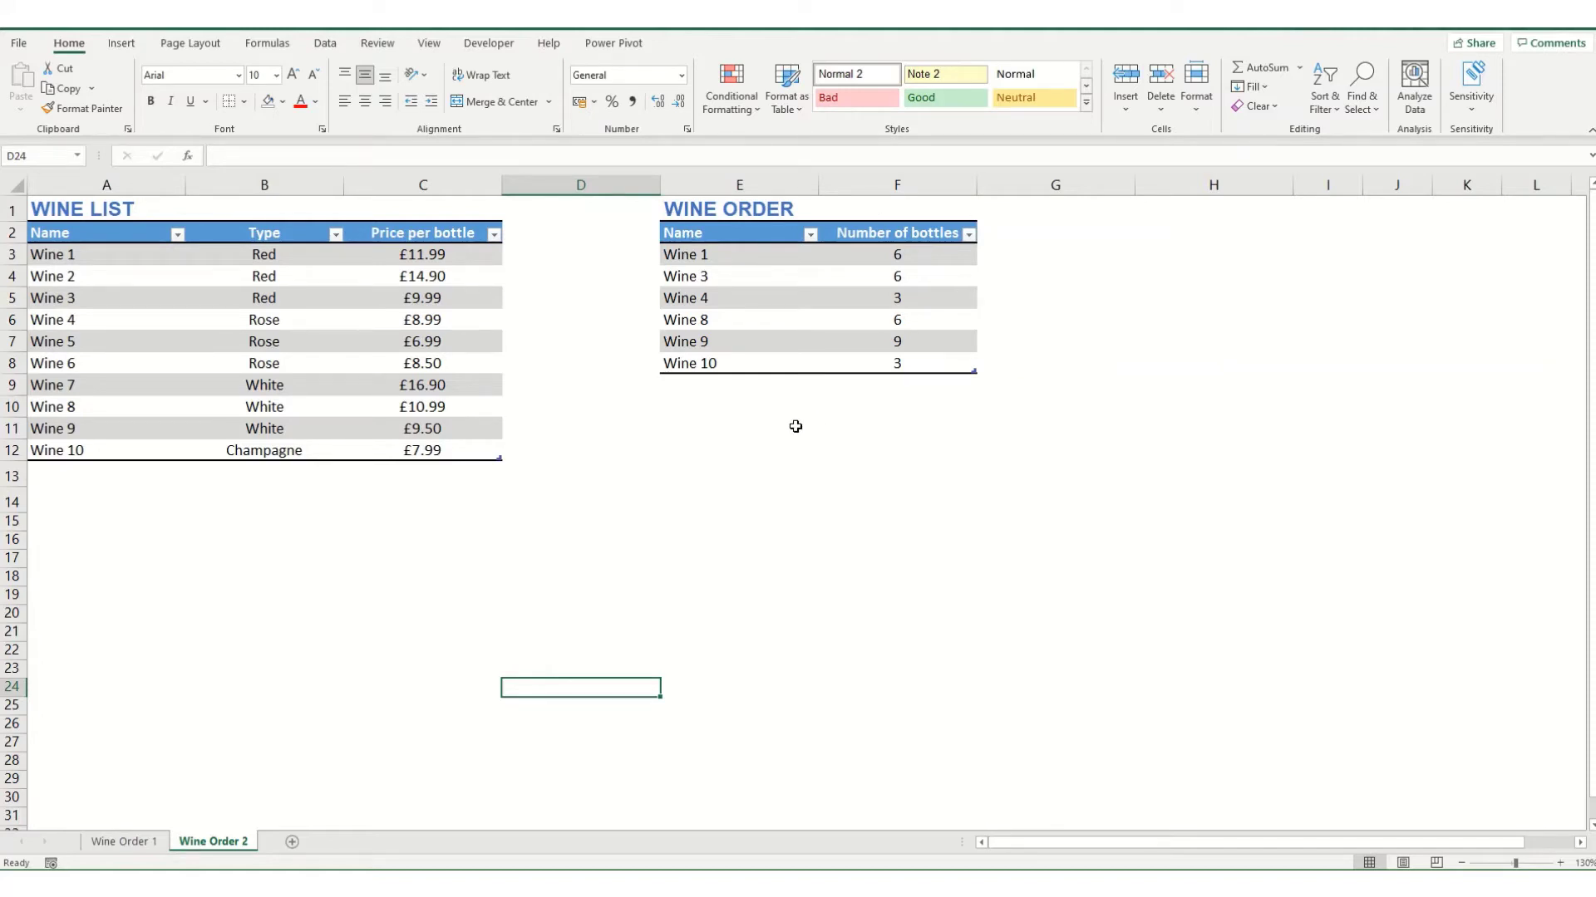
pyautogui.click(259, 297)
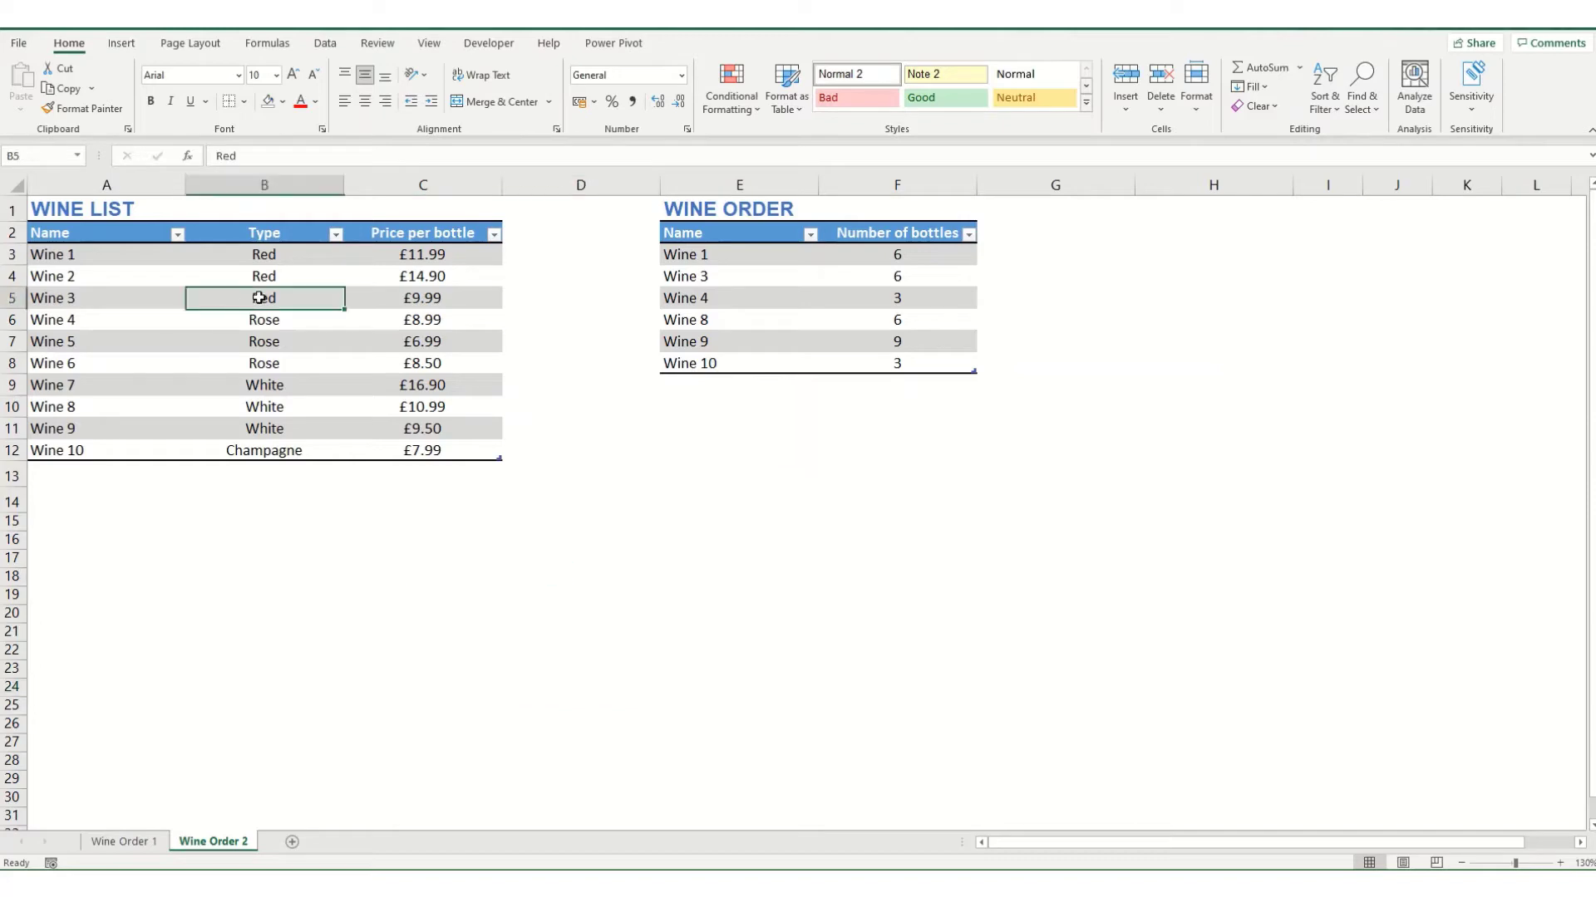
pyautogui.click(698, 43)
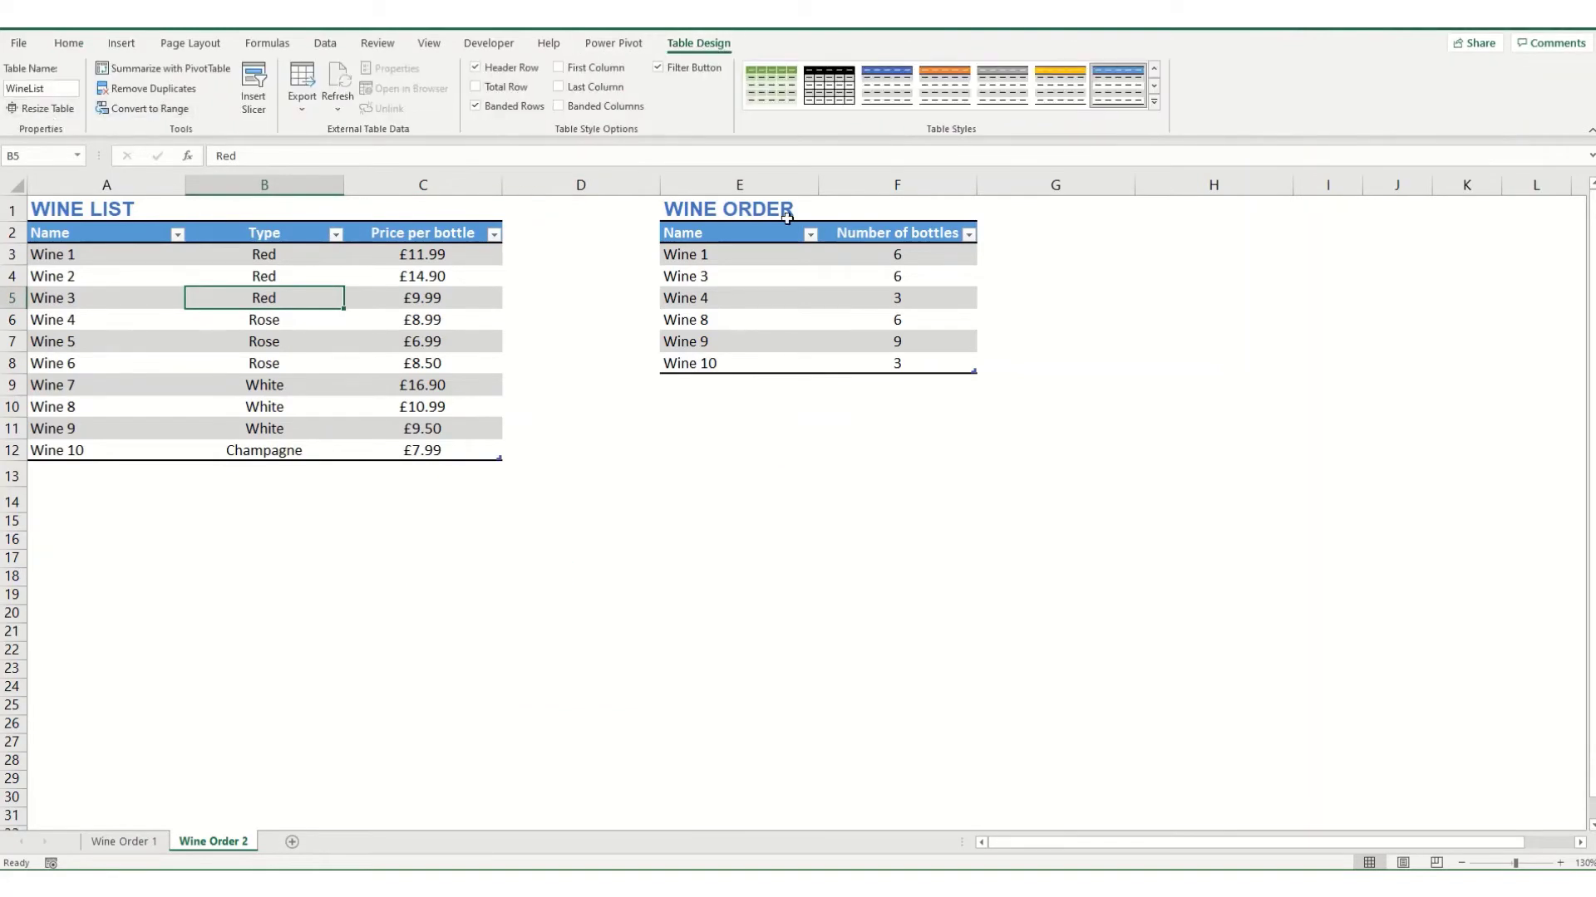
pyautogui.click(742, 294)
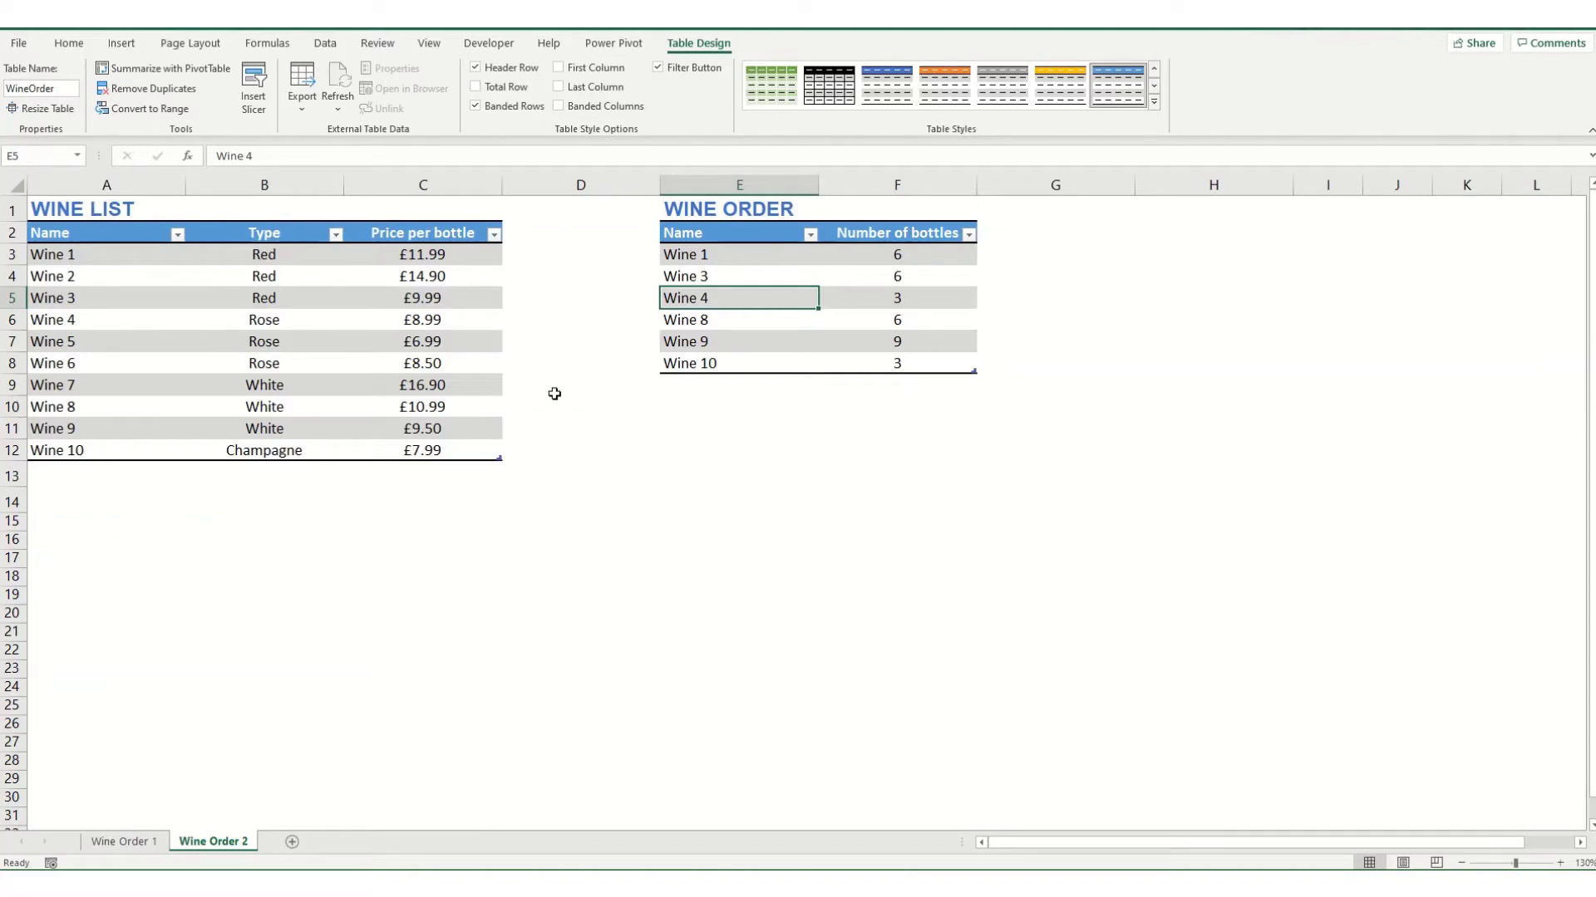
pyautogui.click(324, 43)
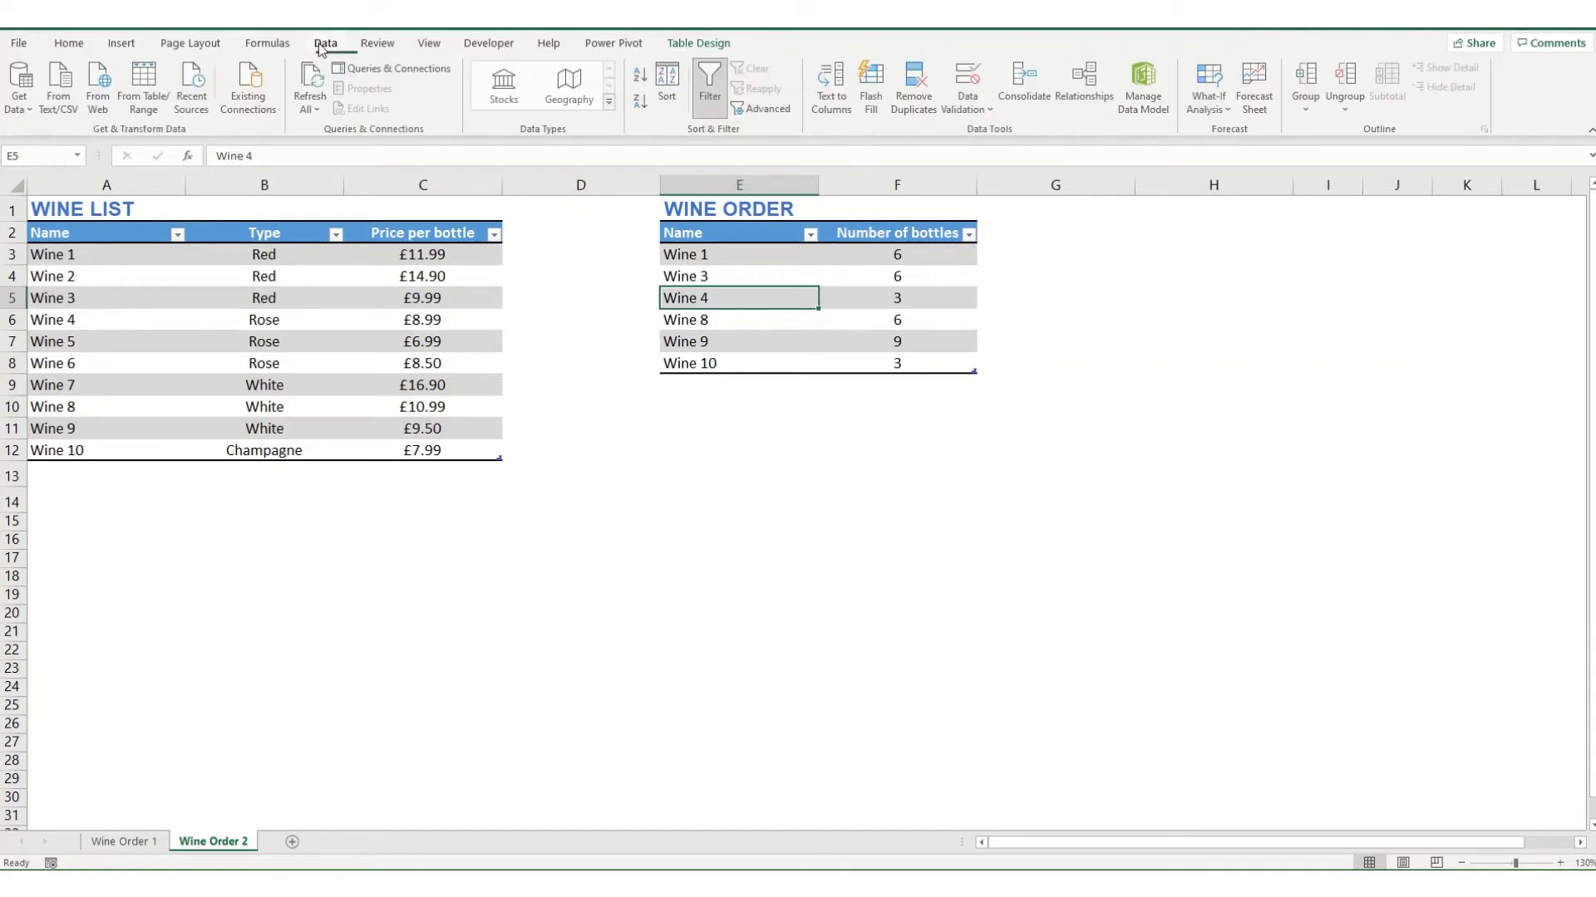
pyautogui.click(30, 108)
# Create a blank query with formula =Excel.CurrentWorkbook() listing WineList1, WineOrder1, WineList and WineOrder
pyautogui.moveTo(108, 342)
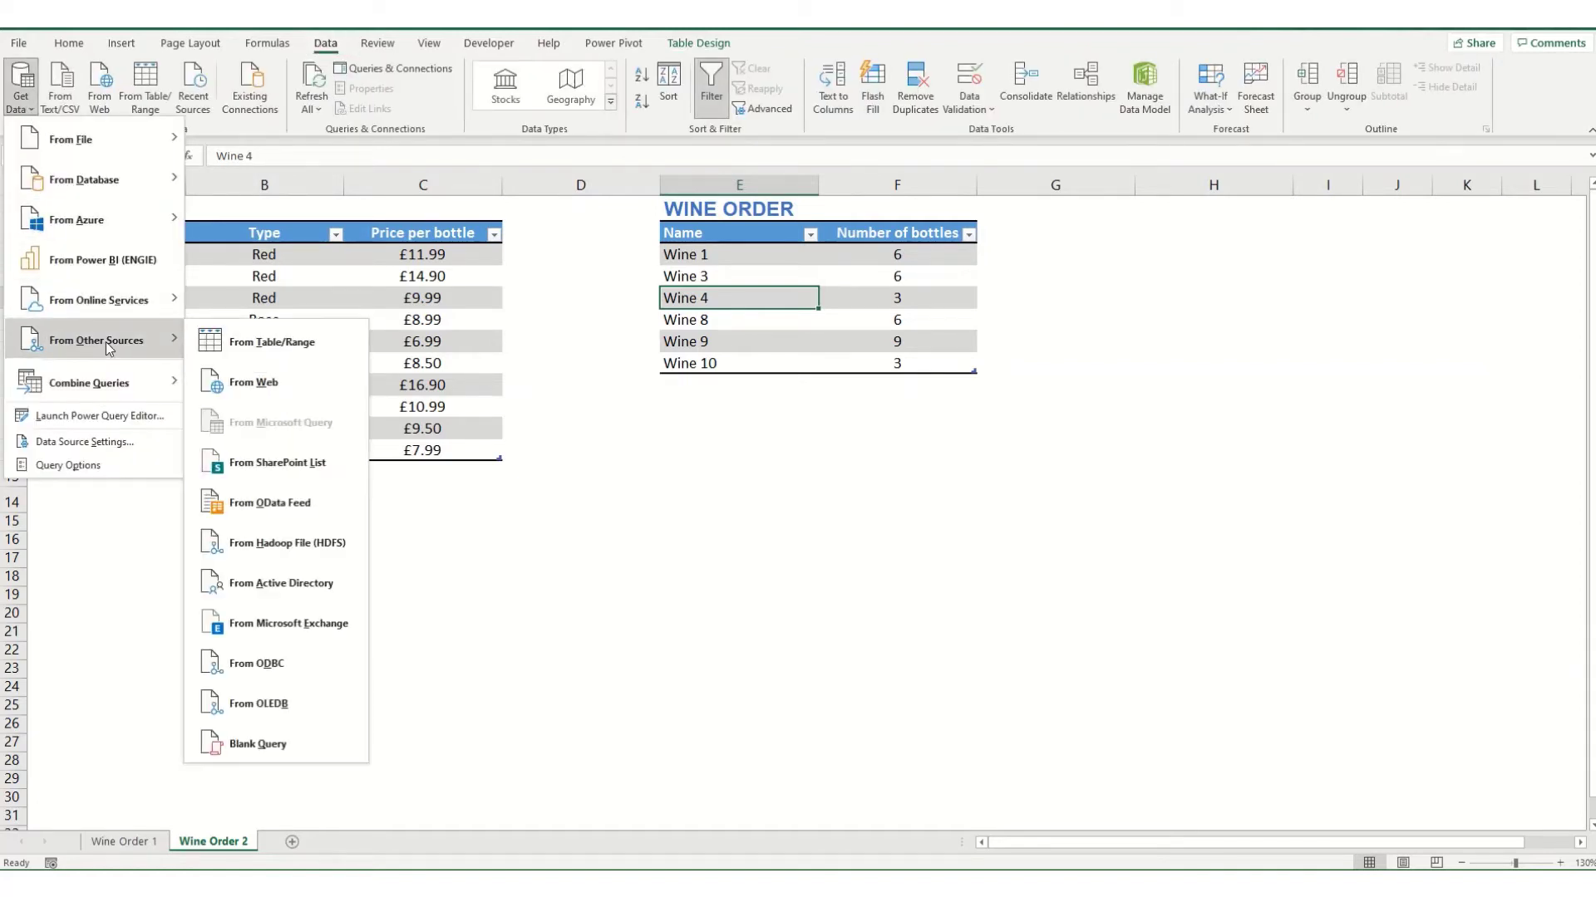
pyautogui.click(297, 746)
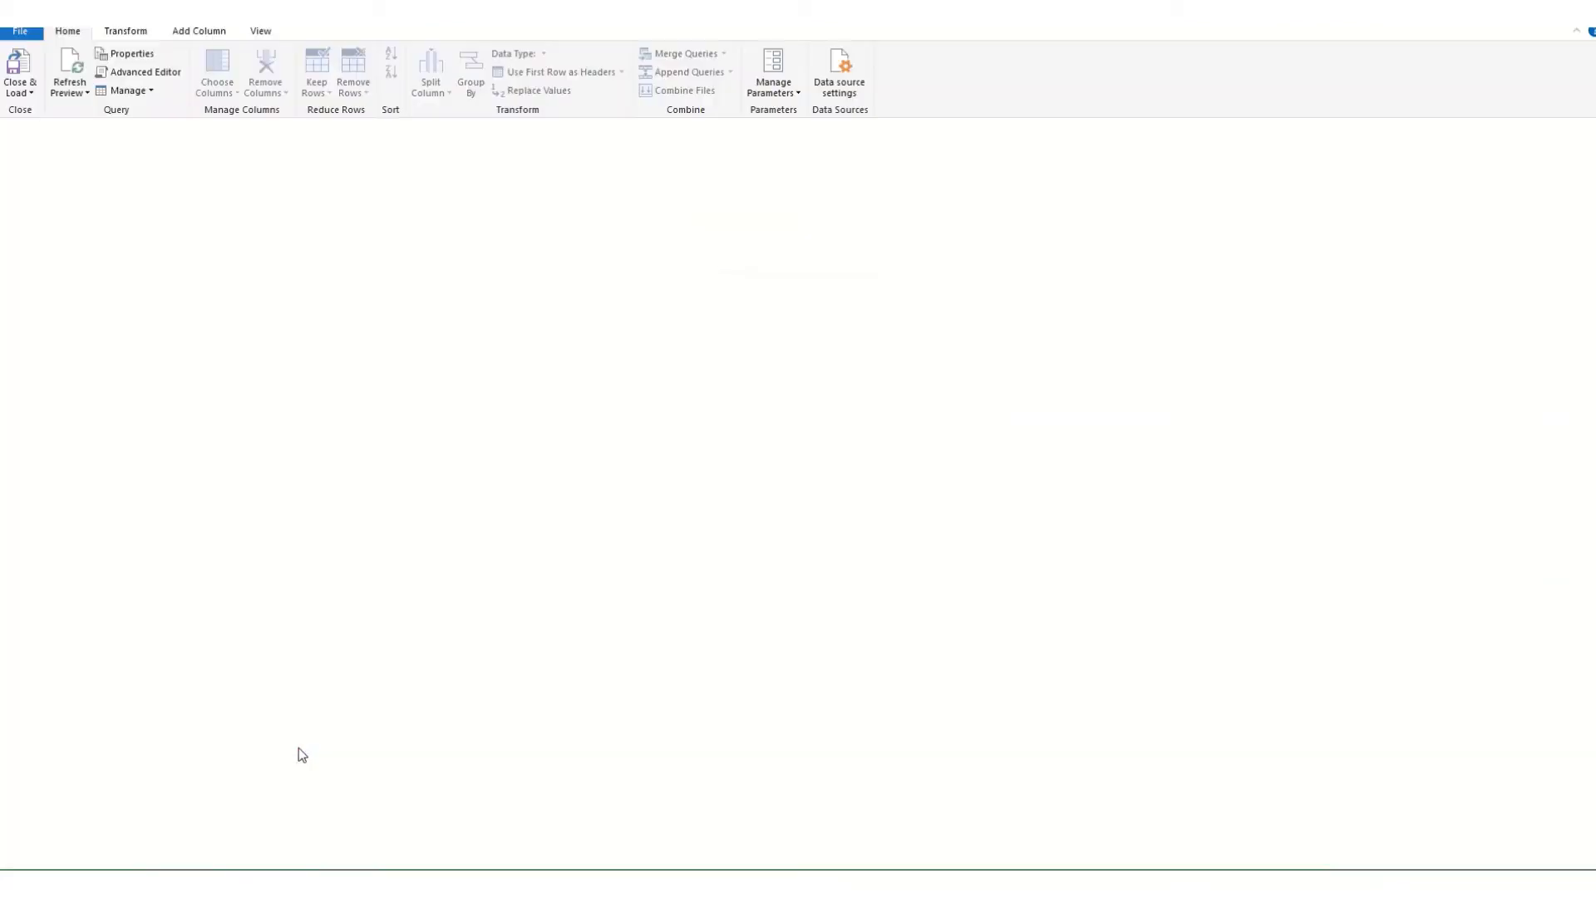
pyautogui.write('=ex')
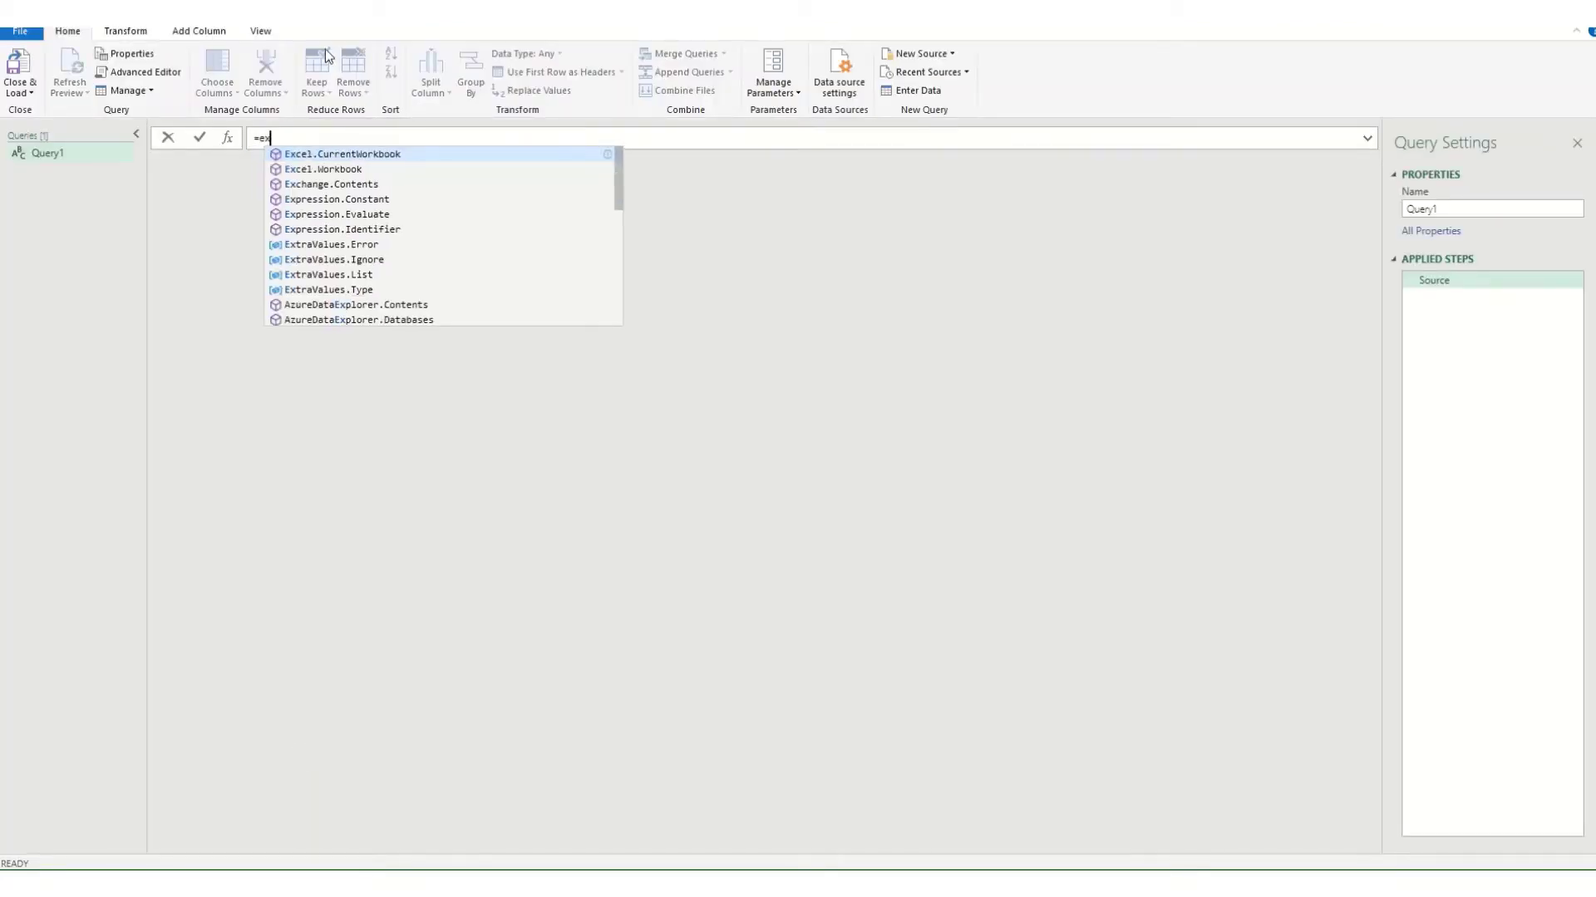
pyautogui.press('Tab')
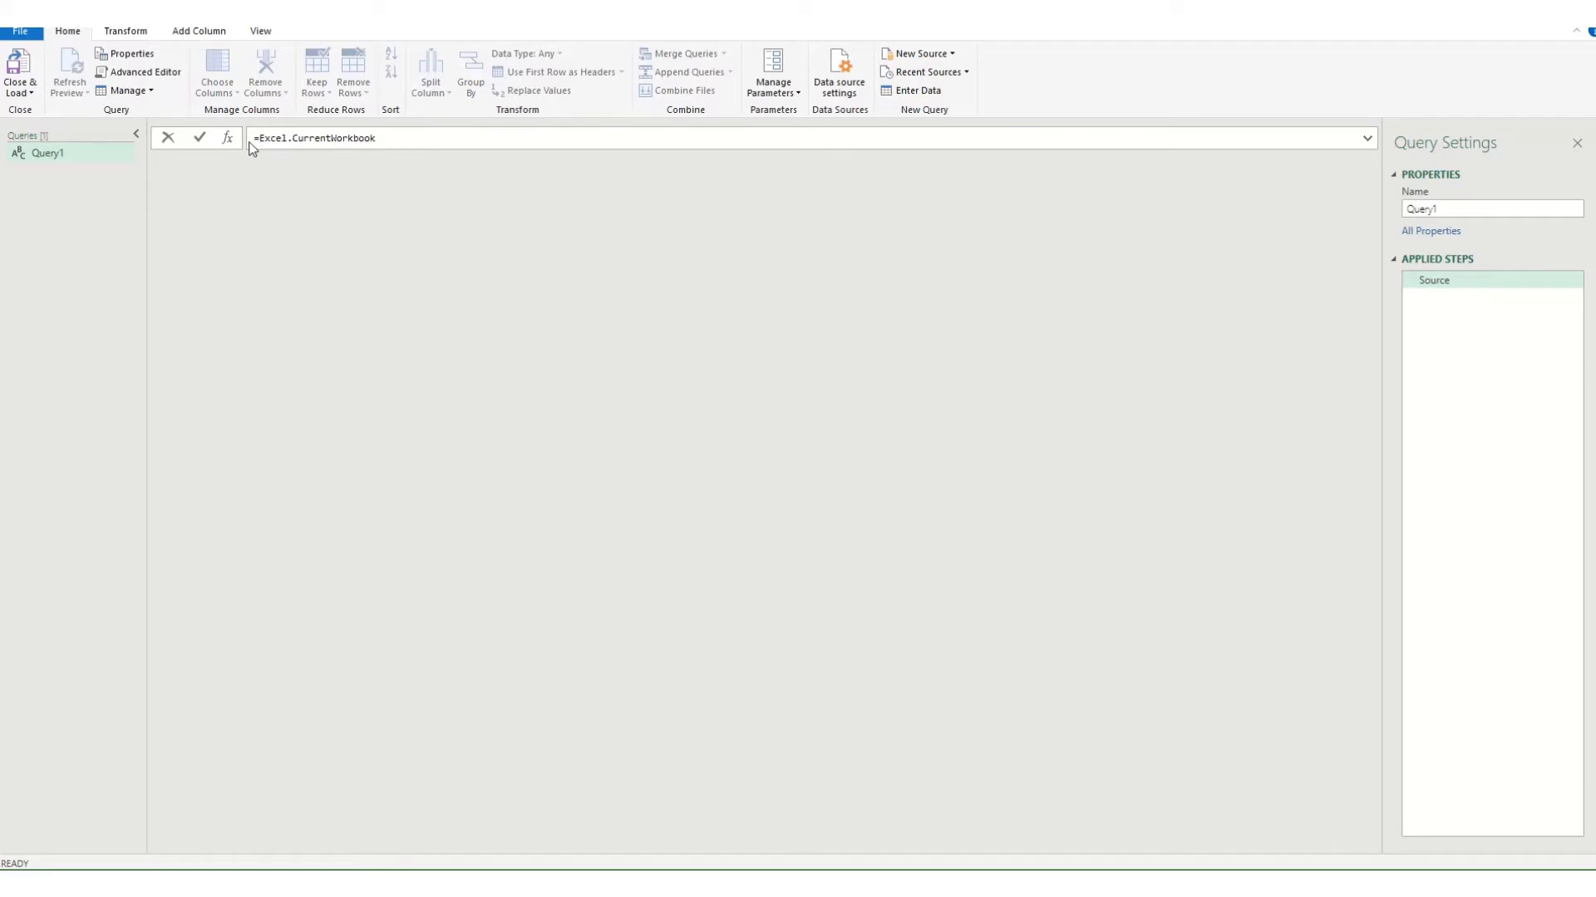
pyautogui.moveTo(312, 141)
pyautogui.write('()')
pyautogui.click(198, 138)
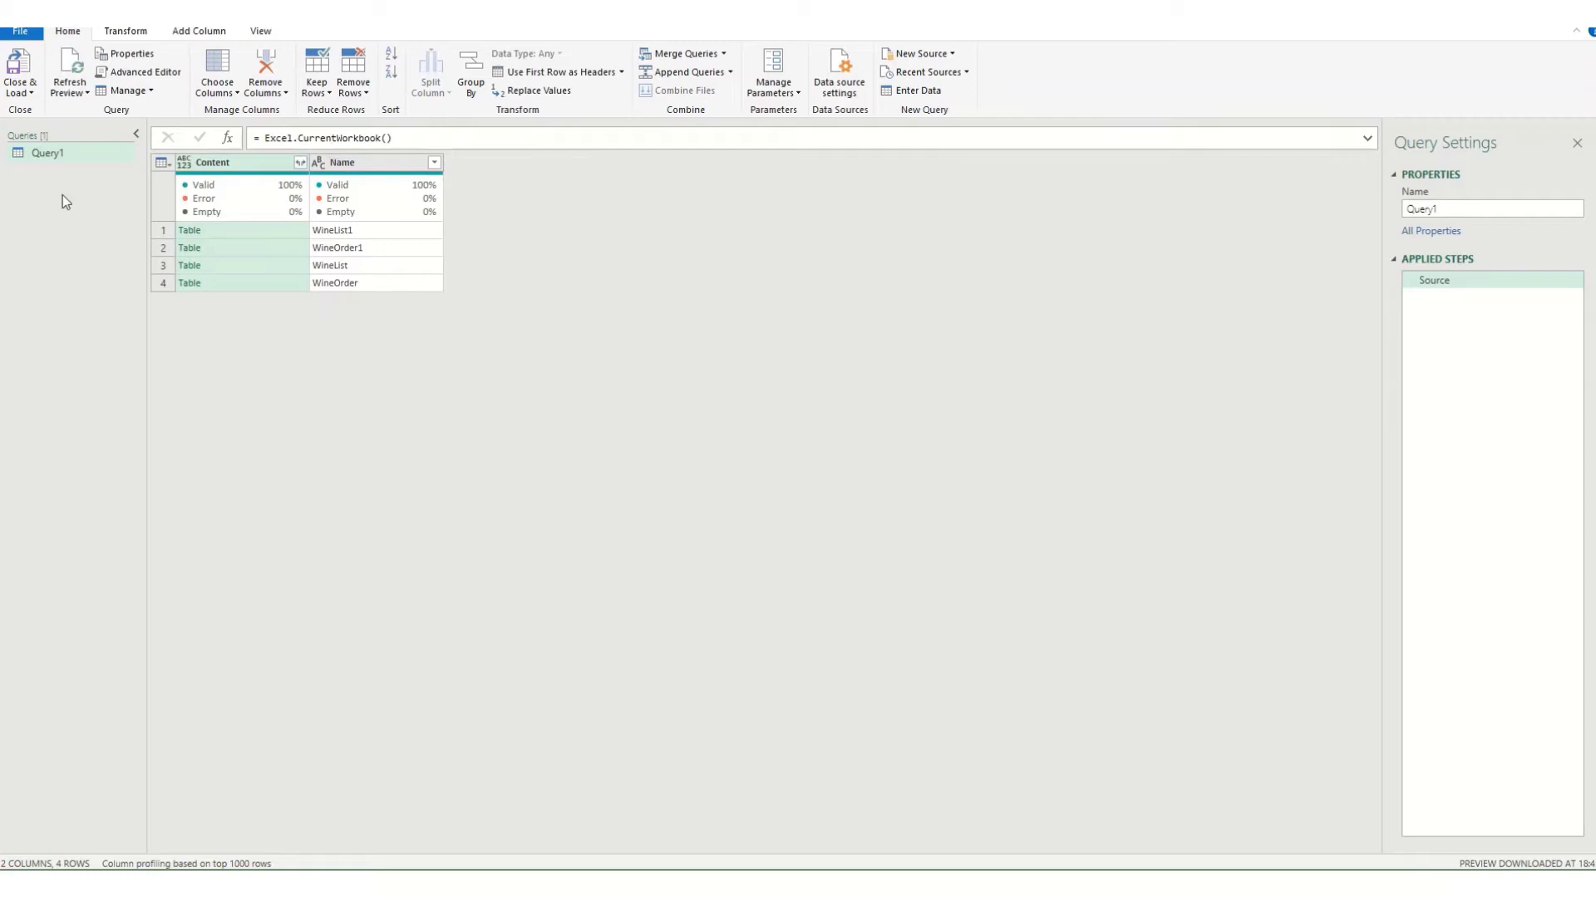
pyautogui.rightClick(59, 153)
# Duplicate Query1, then load the WineList table in the original and rename it List
pyautogui.click(117, 246)
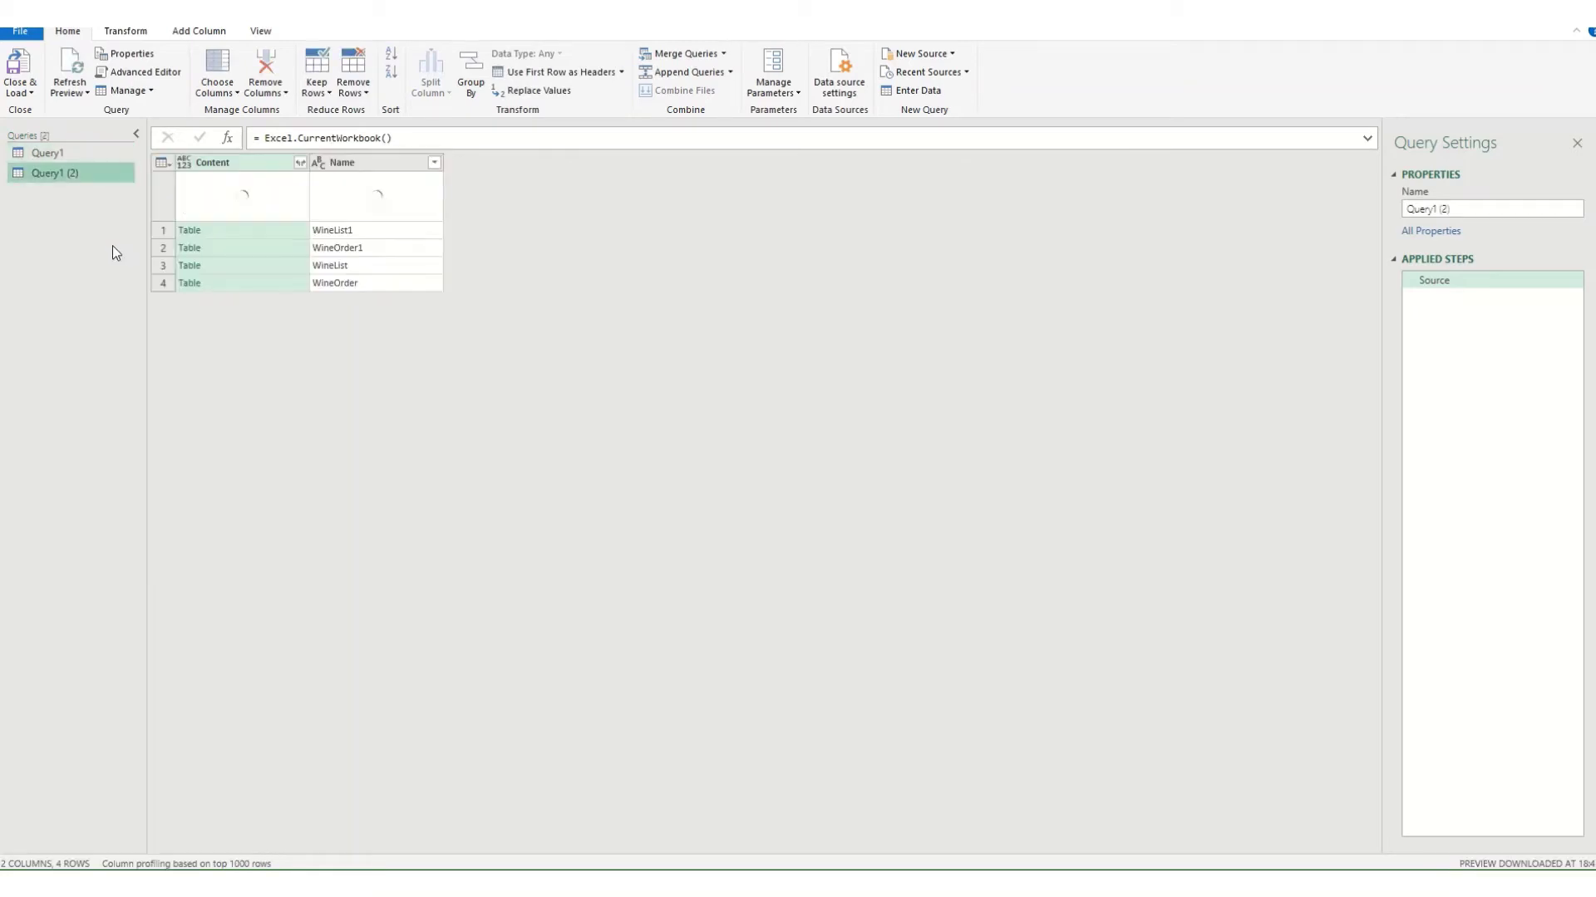
pyautogui.click(40, 153)
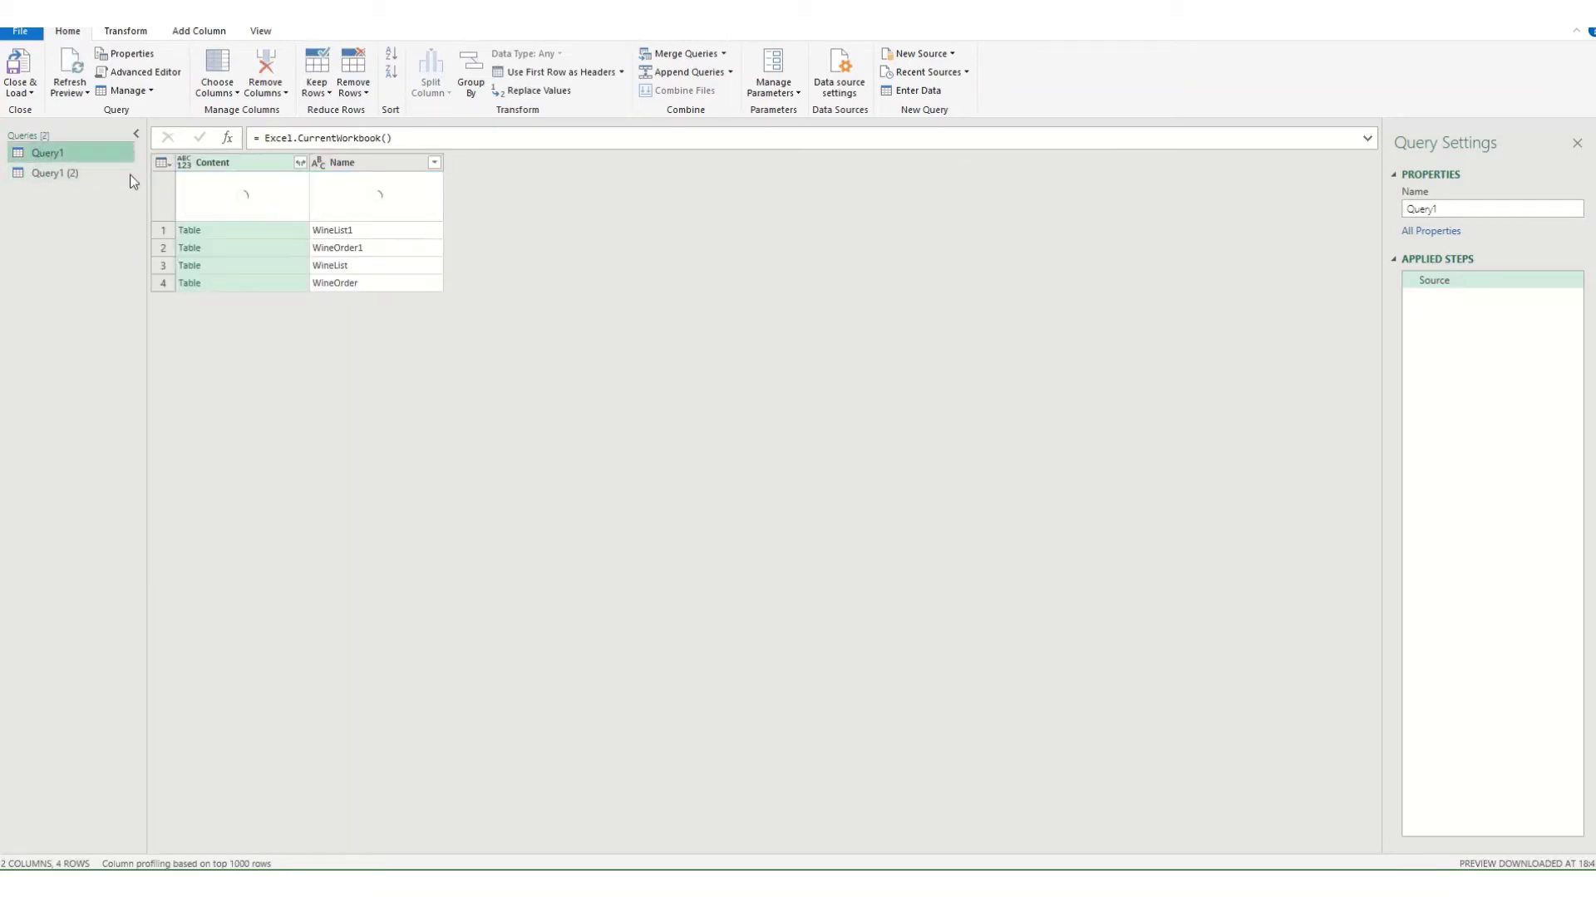
pyautogui.click(331, 267)
pyautogui.click(192, 268)
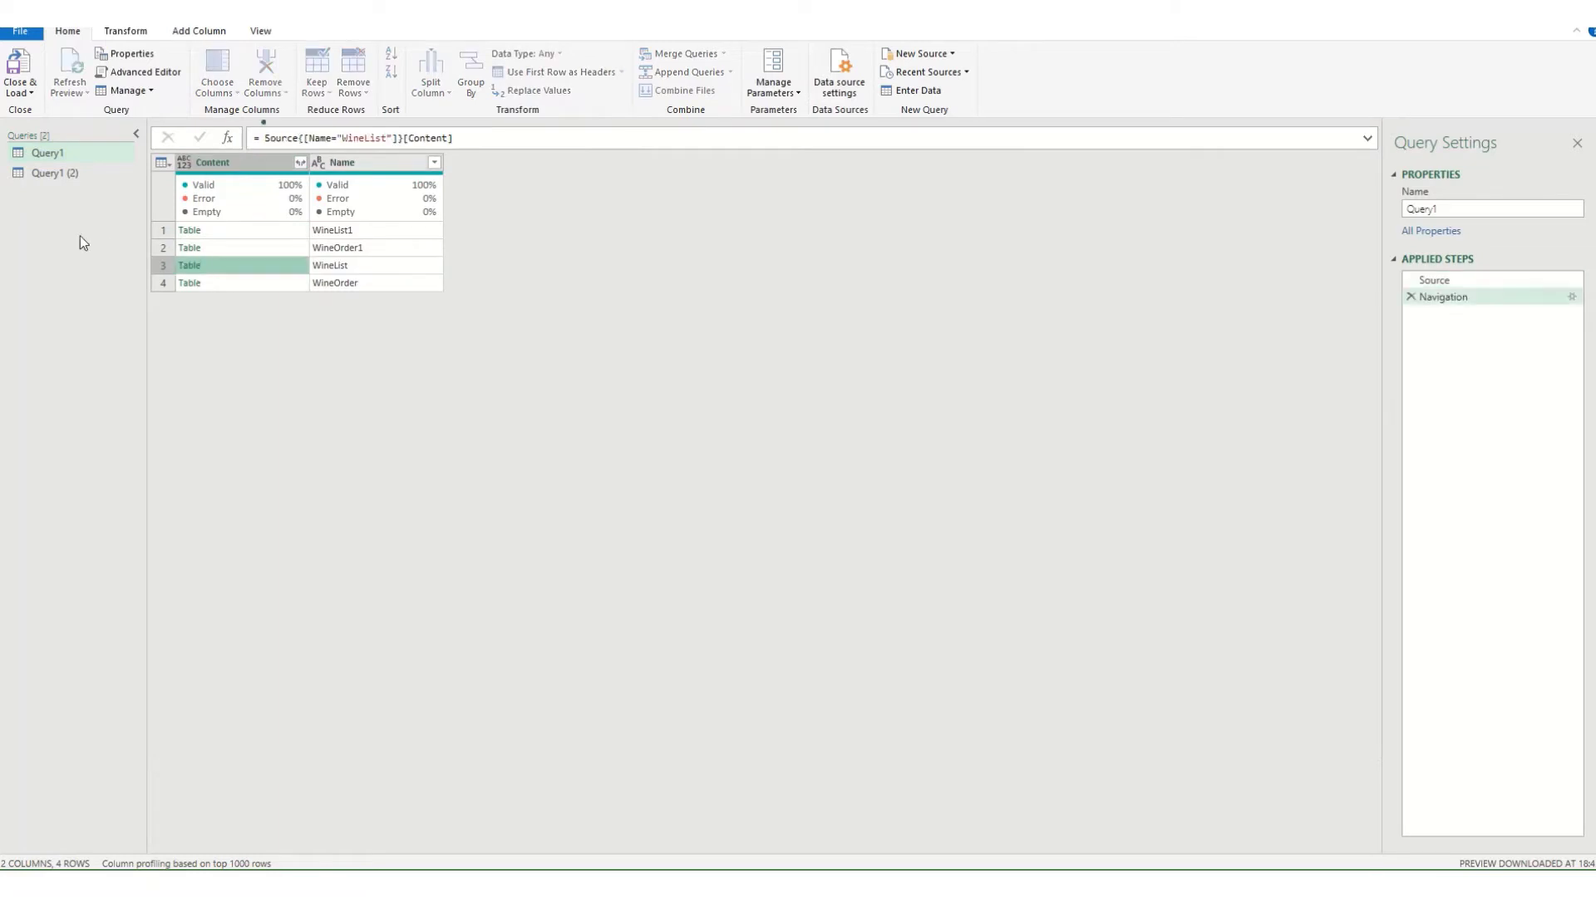
pyautogui.doubleClick(1442, 209)
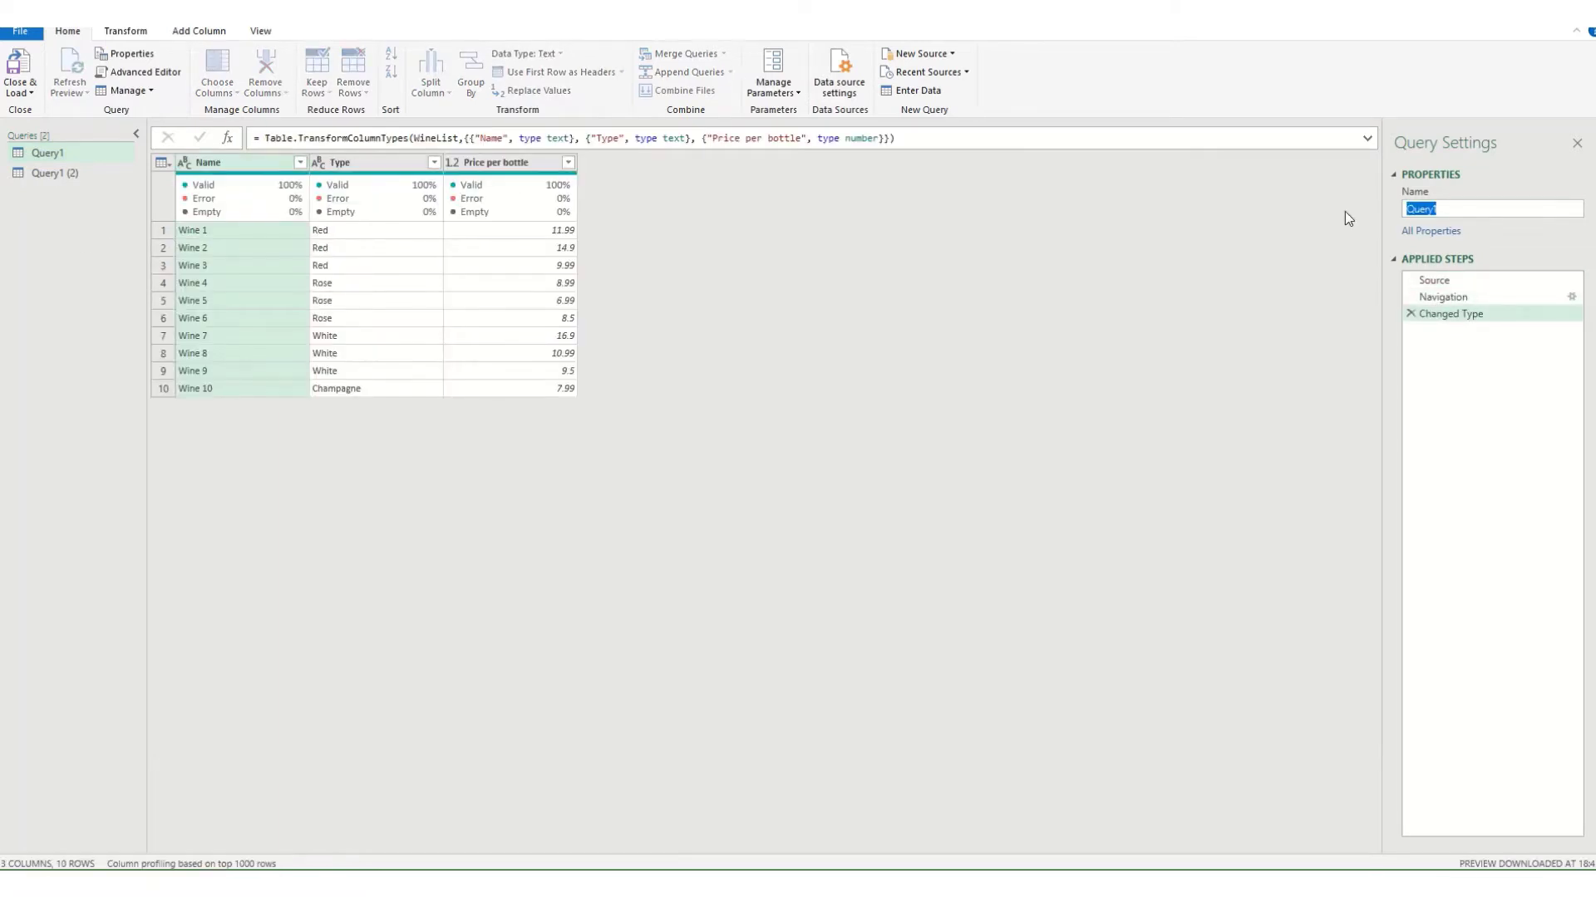
pyautogui.write('List')
pyautogui.press('Return')
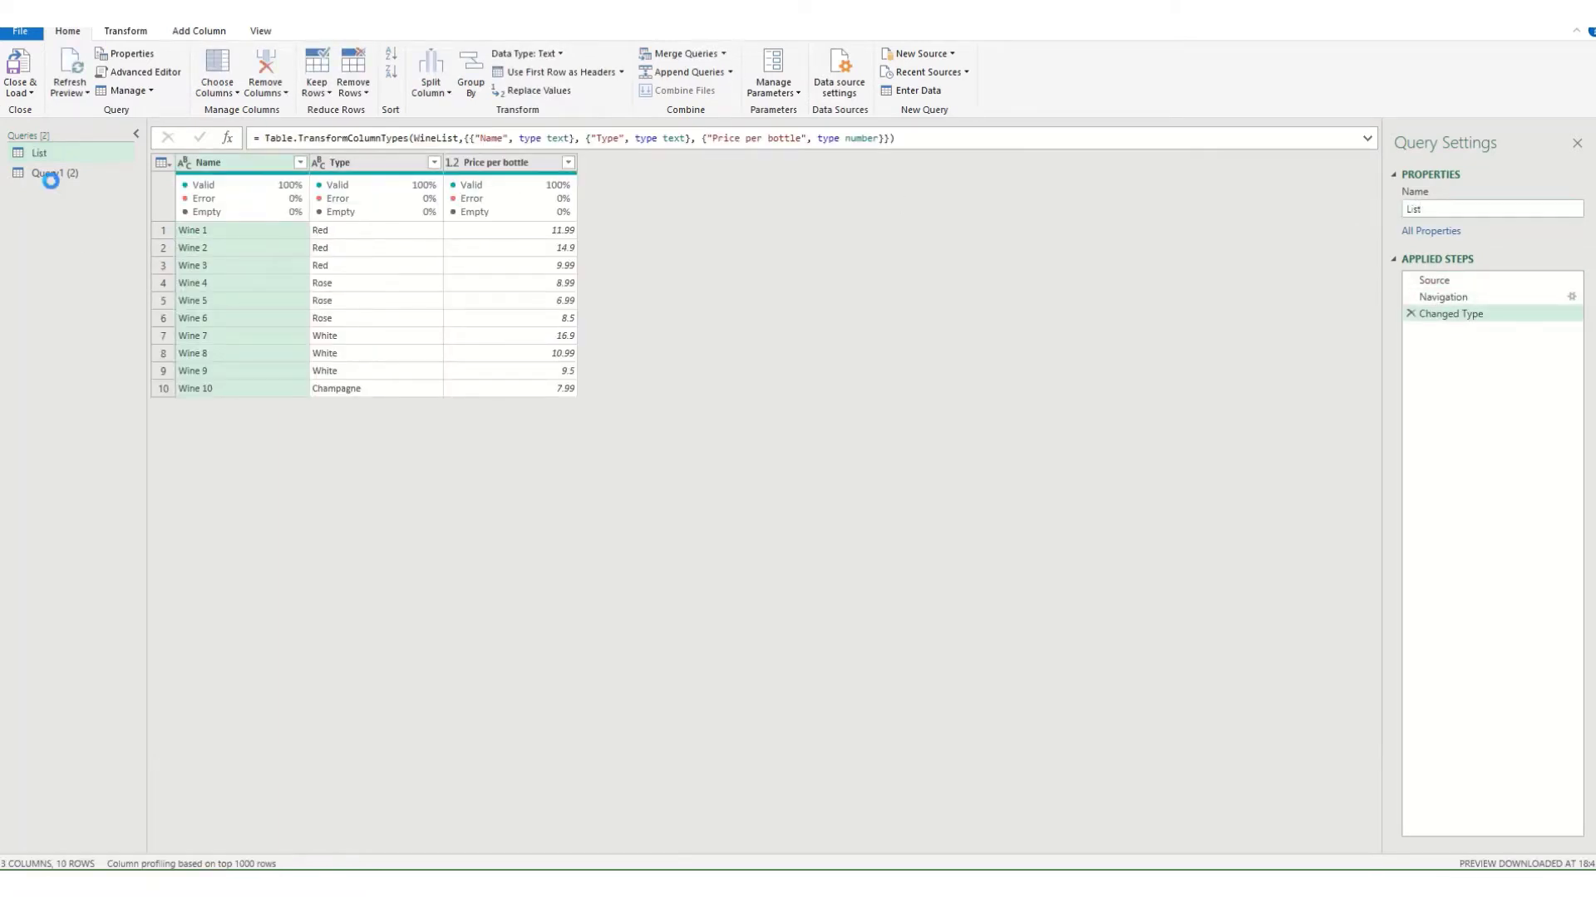
# In the duplicate query, load the WineOrder table and rename the query Order
pyautogui.click(50, 174)
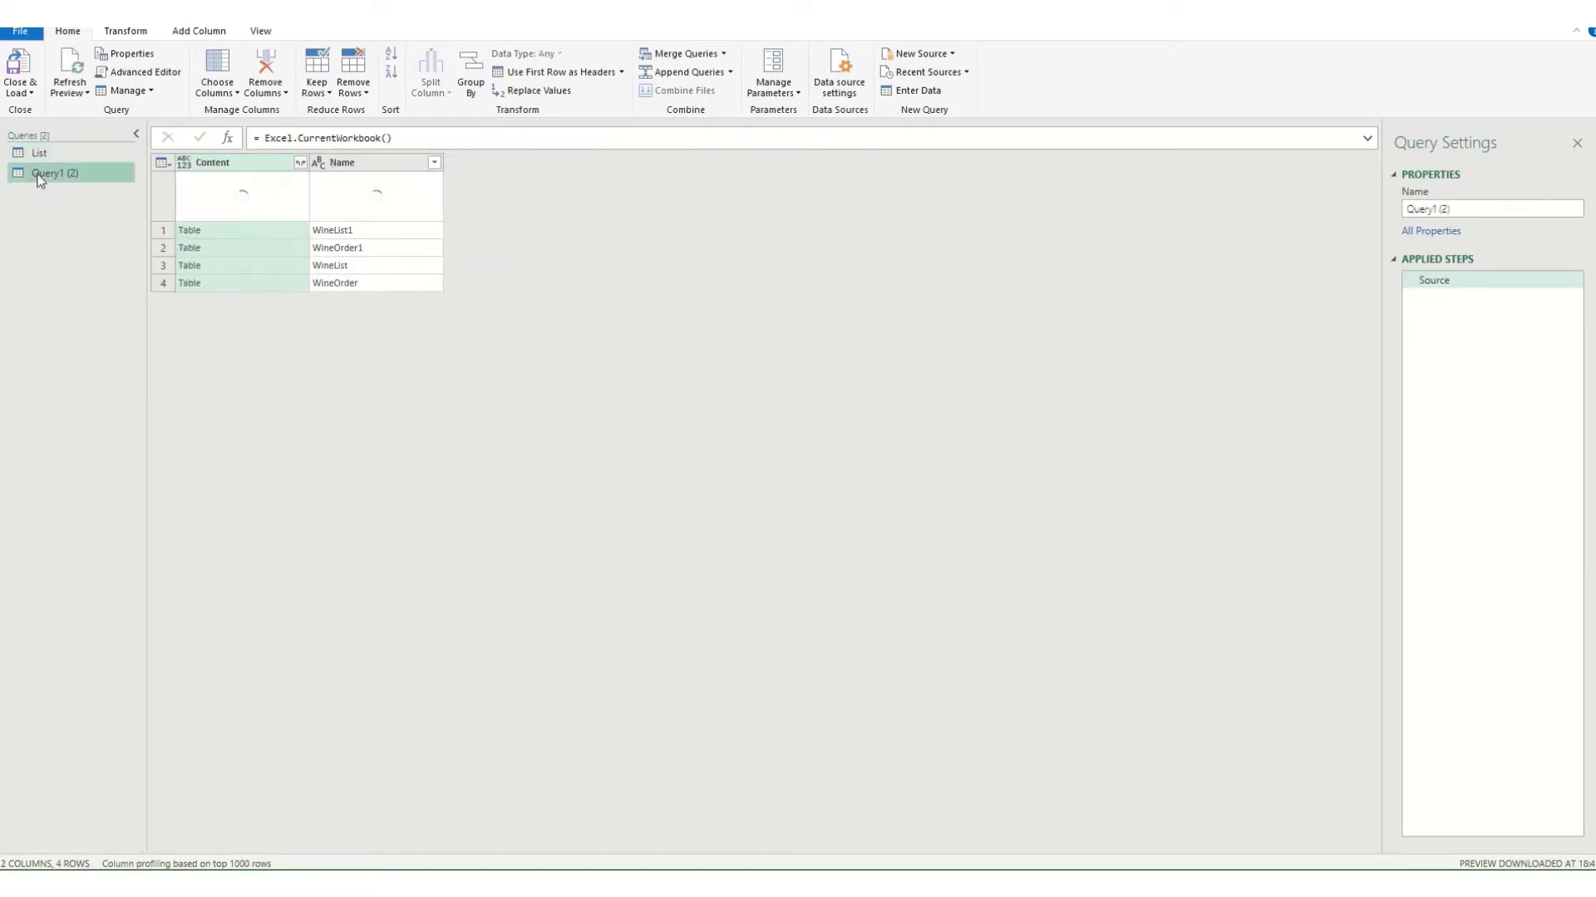
pyautogui.click(187, 283)
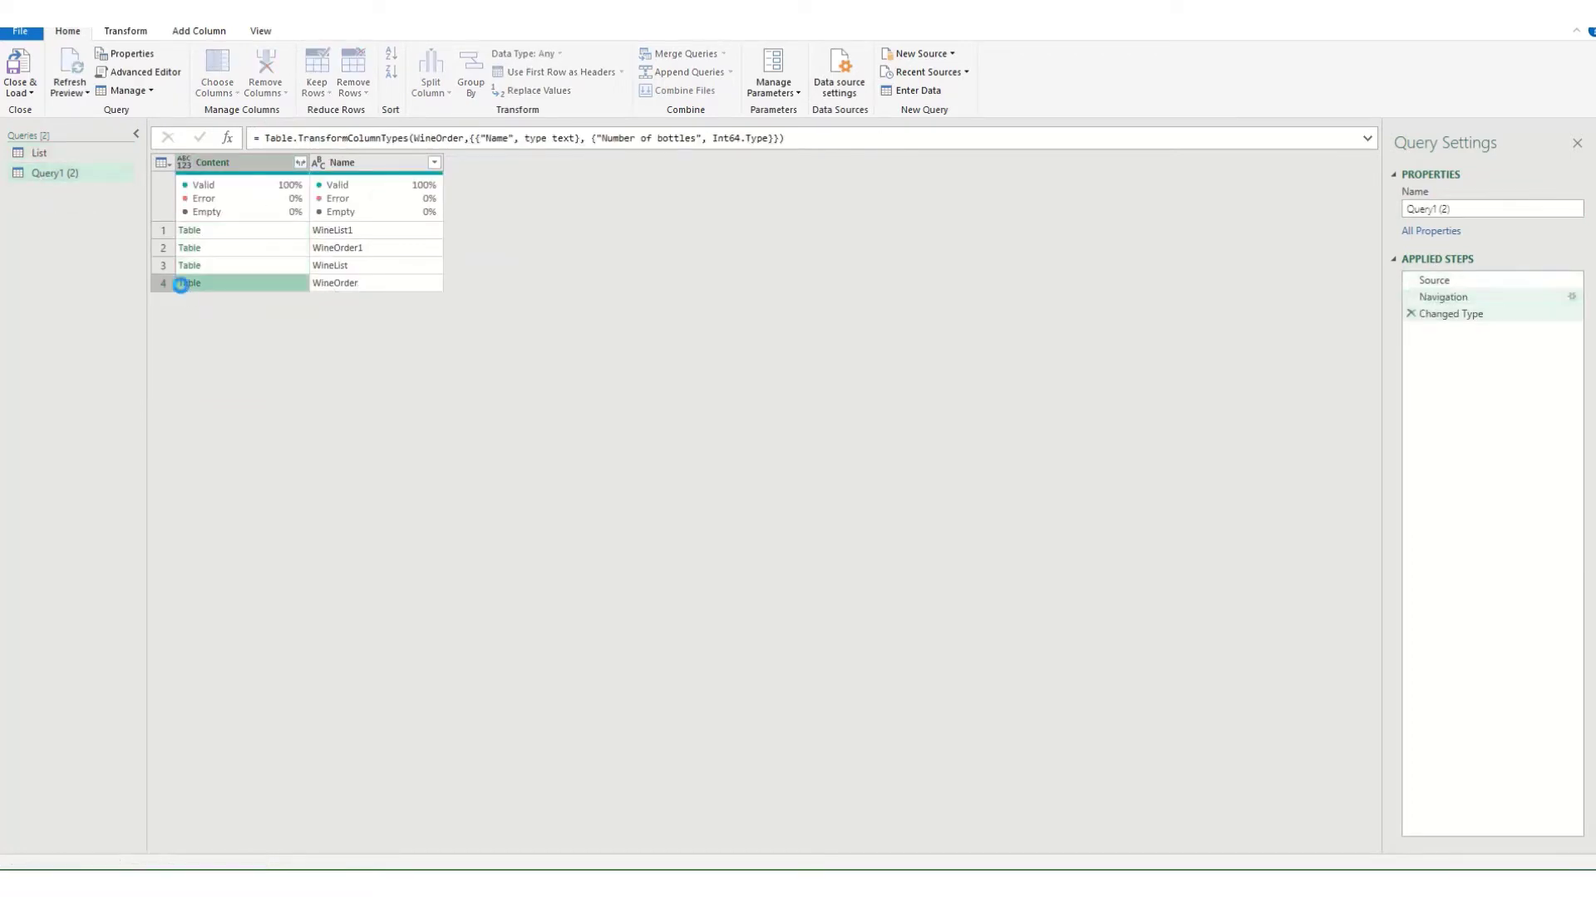
pyautogui.click(1455, 208)
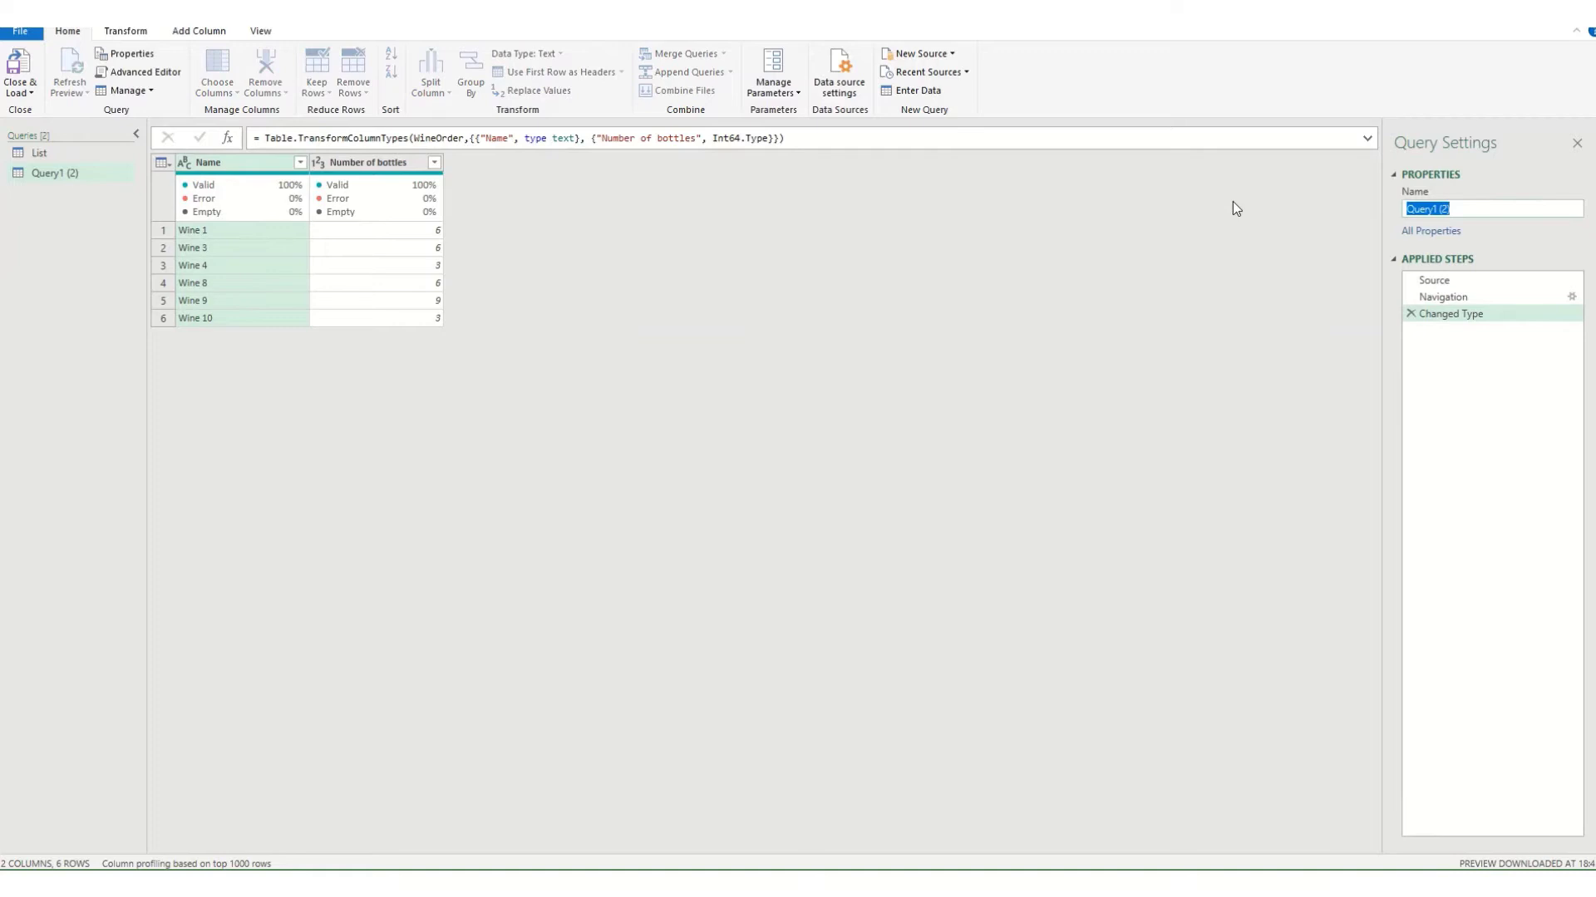
pyautogui.write('Order')
pyautogui.press('Return')
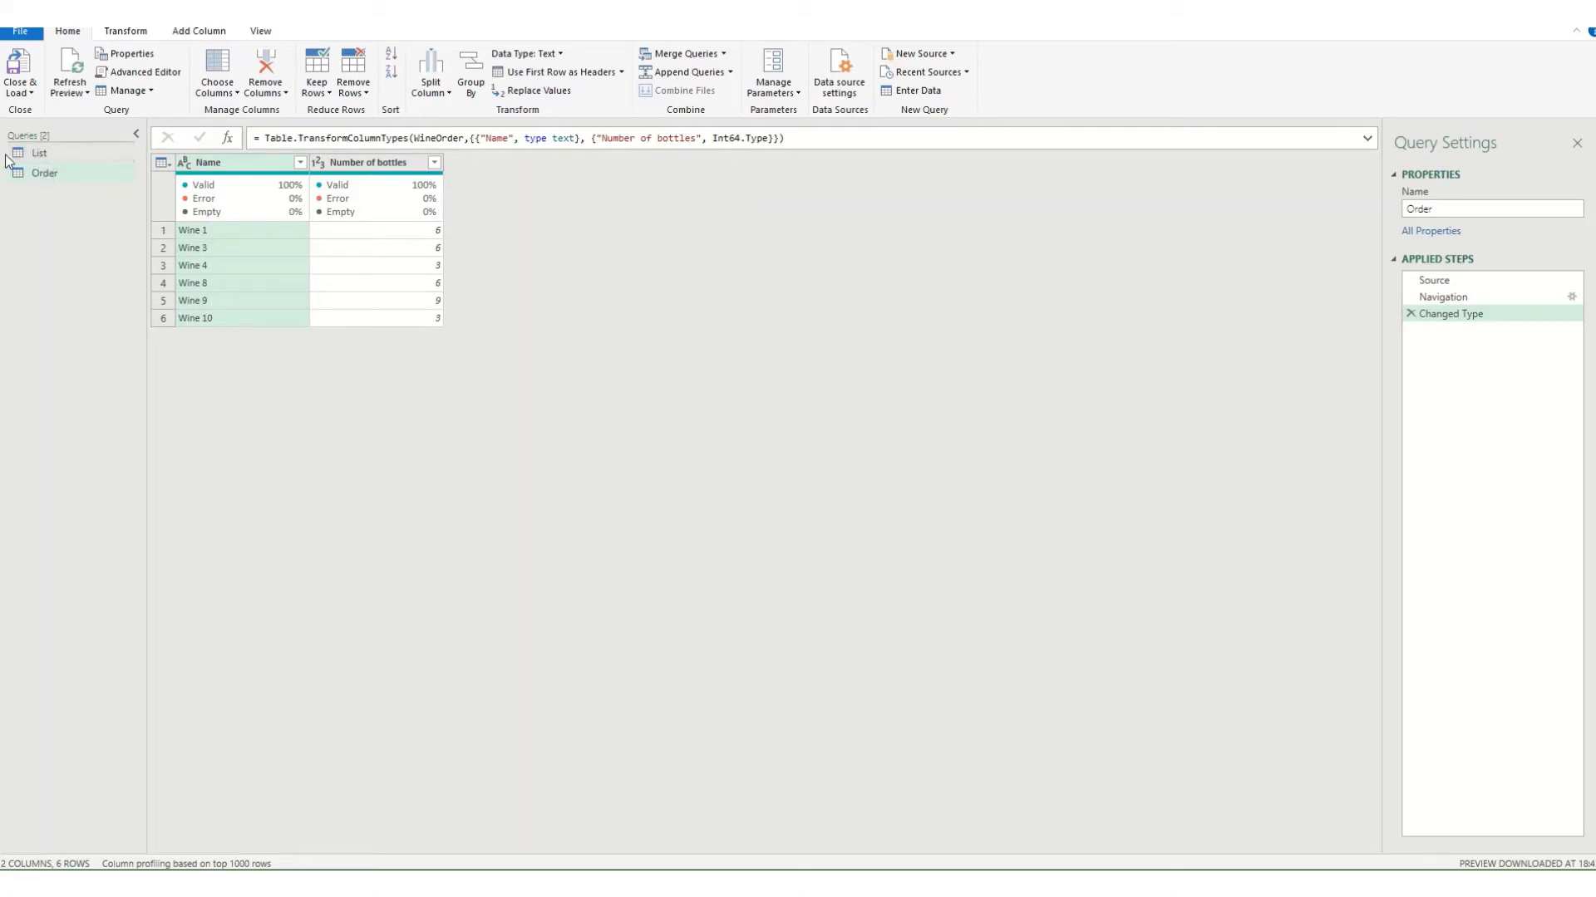
# Merge Order with List on the Name columns, expanding into Name.1, Type and Price per bottle
pyautogui.click(681, 58)
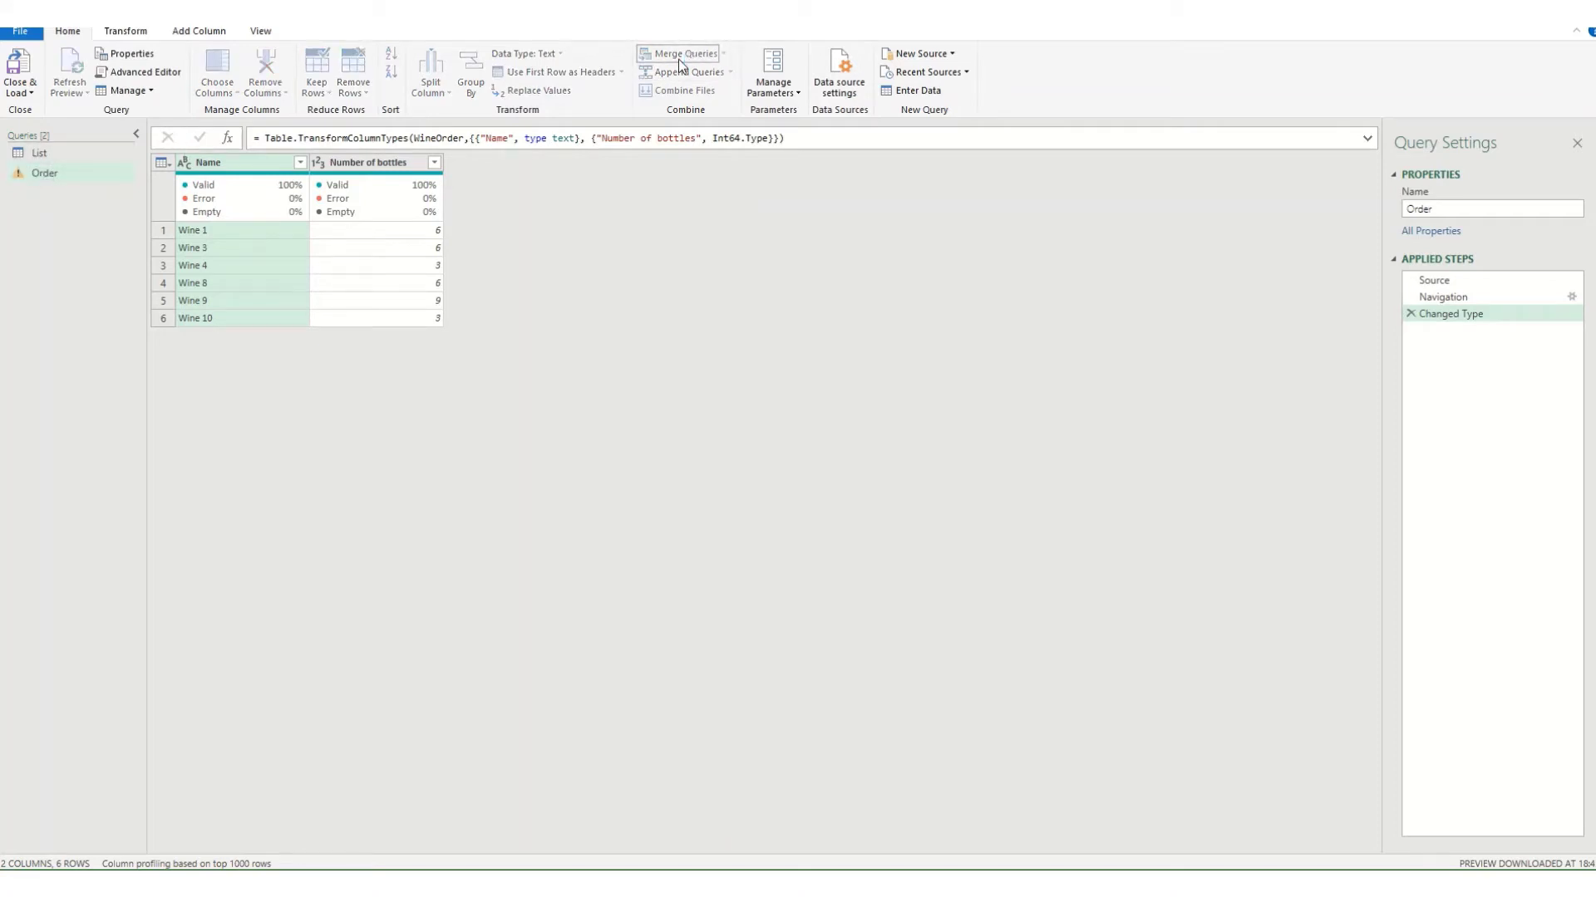
pyautogui.click(638, 417)
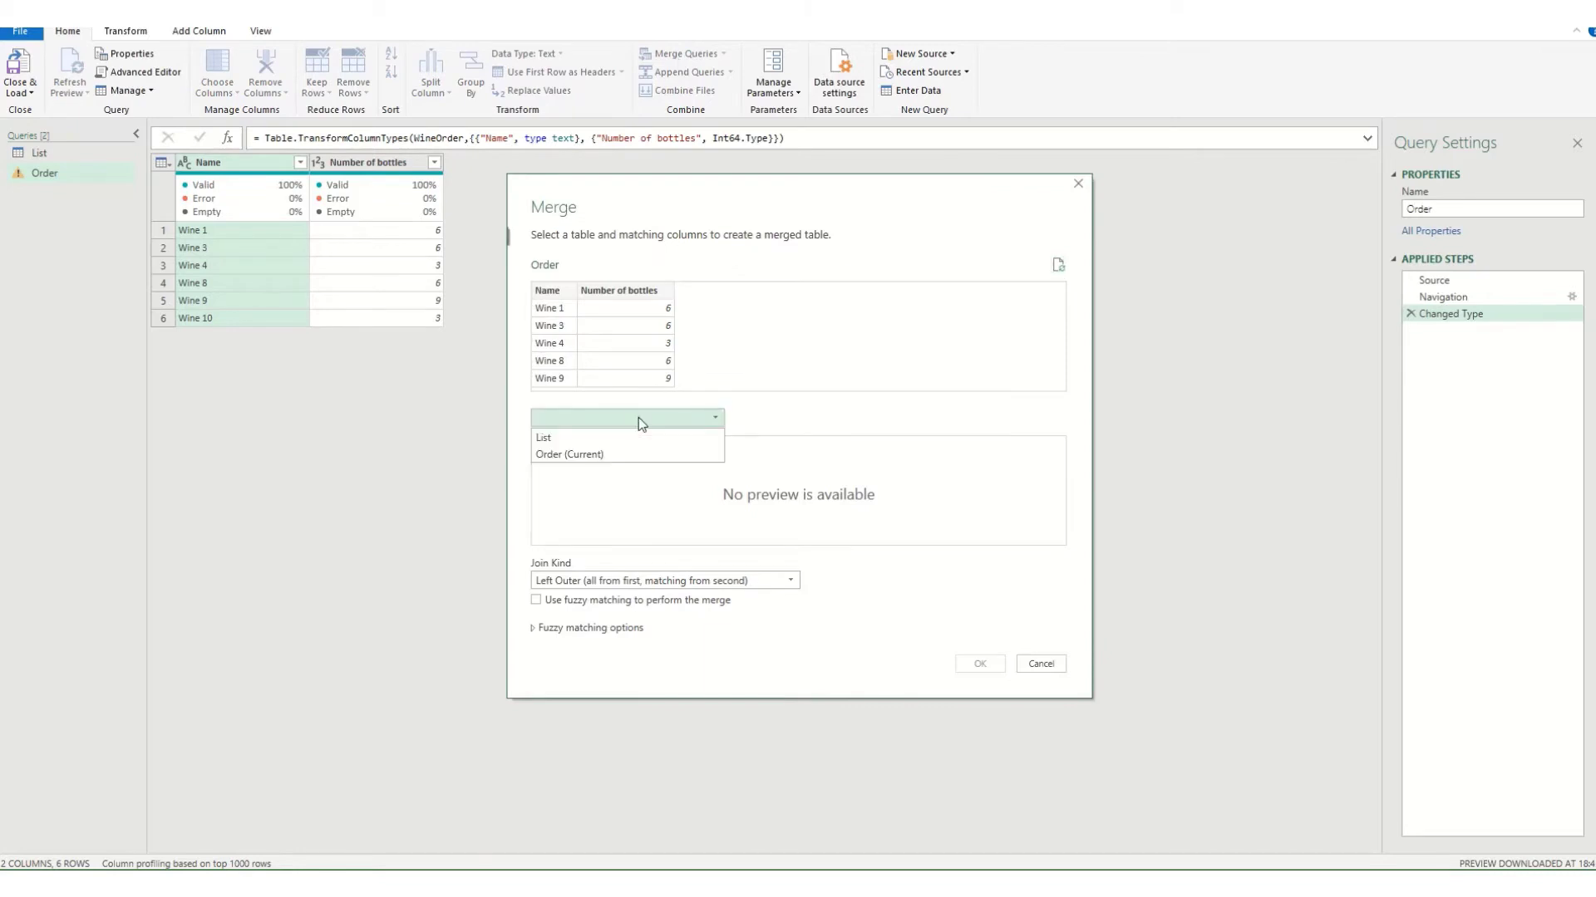
pyautogui.click(564, 439)
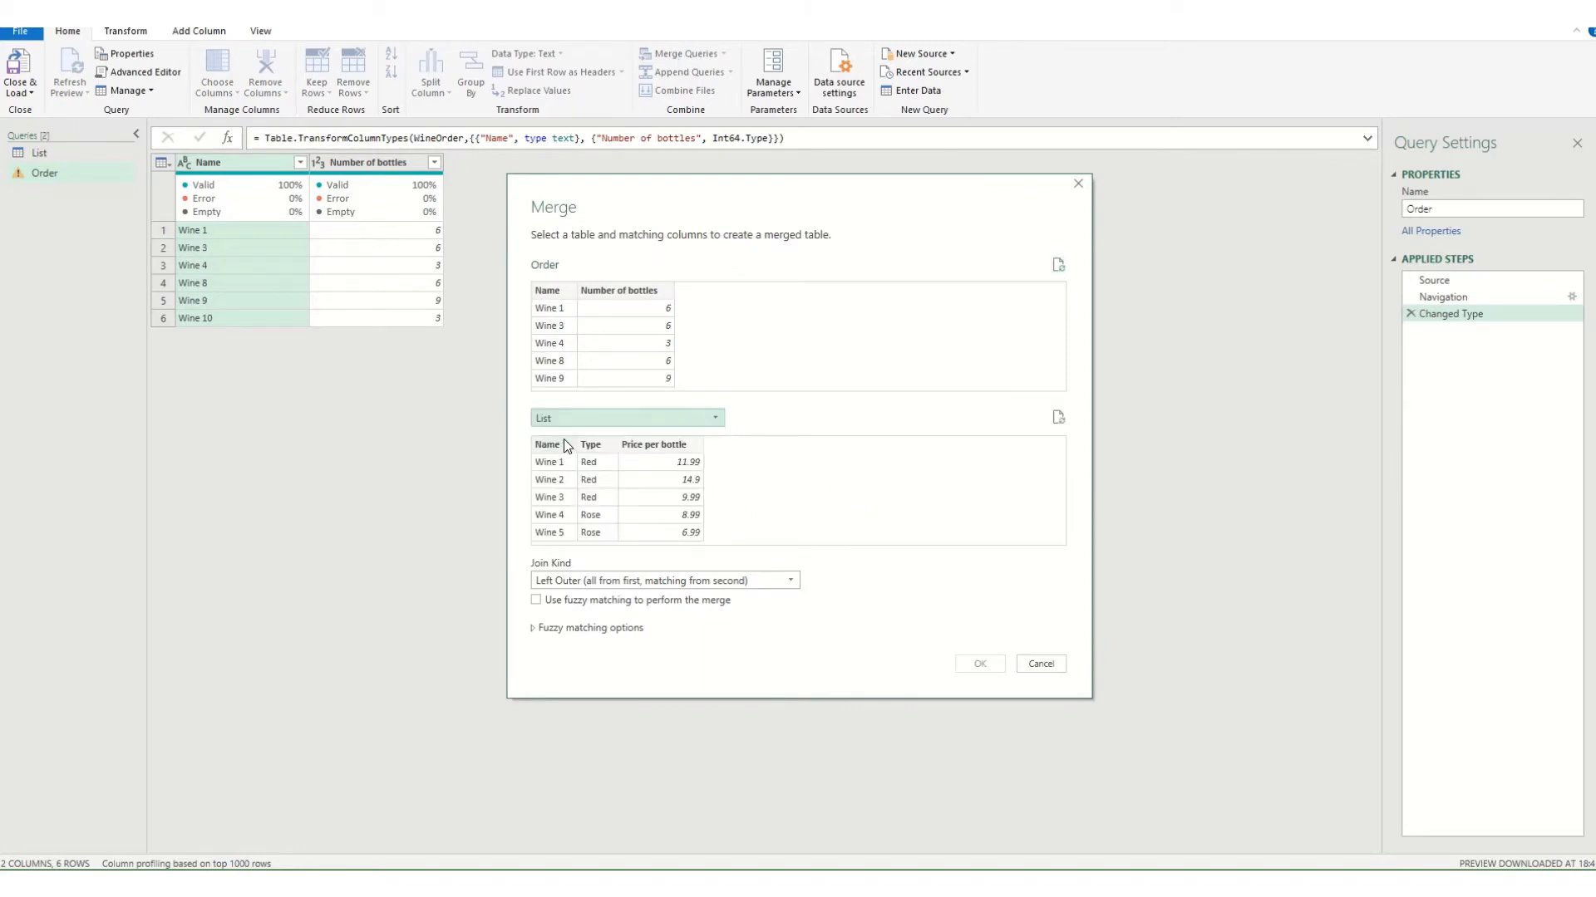
pyautogui.click(556, 290)
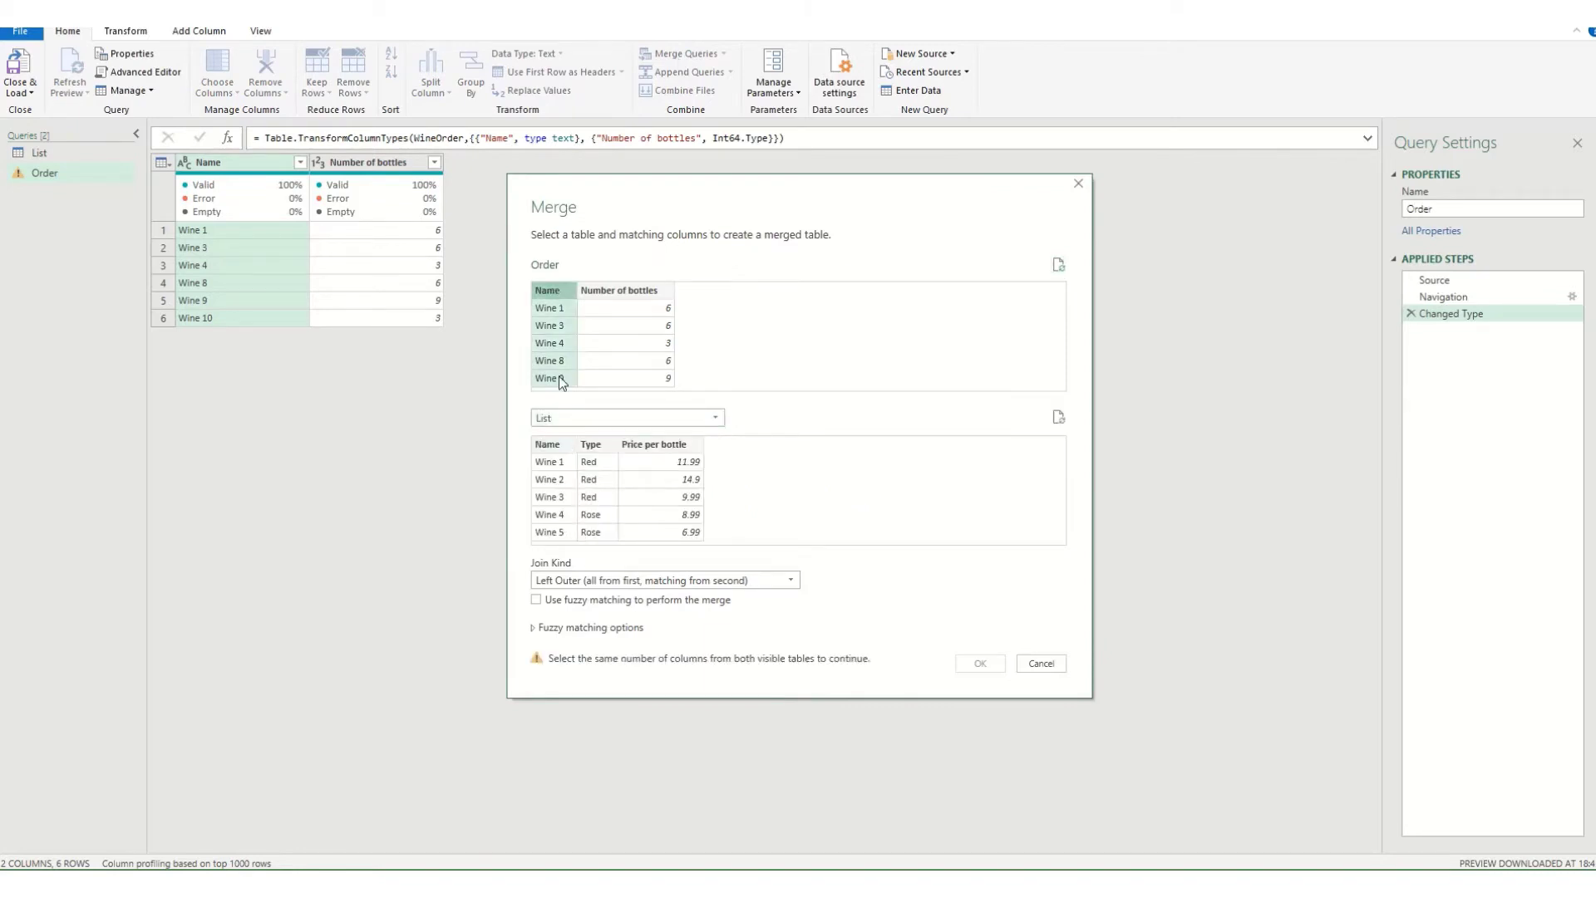
pyautogui.click(560, 455)
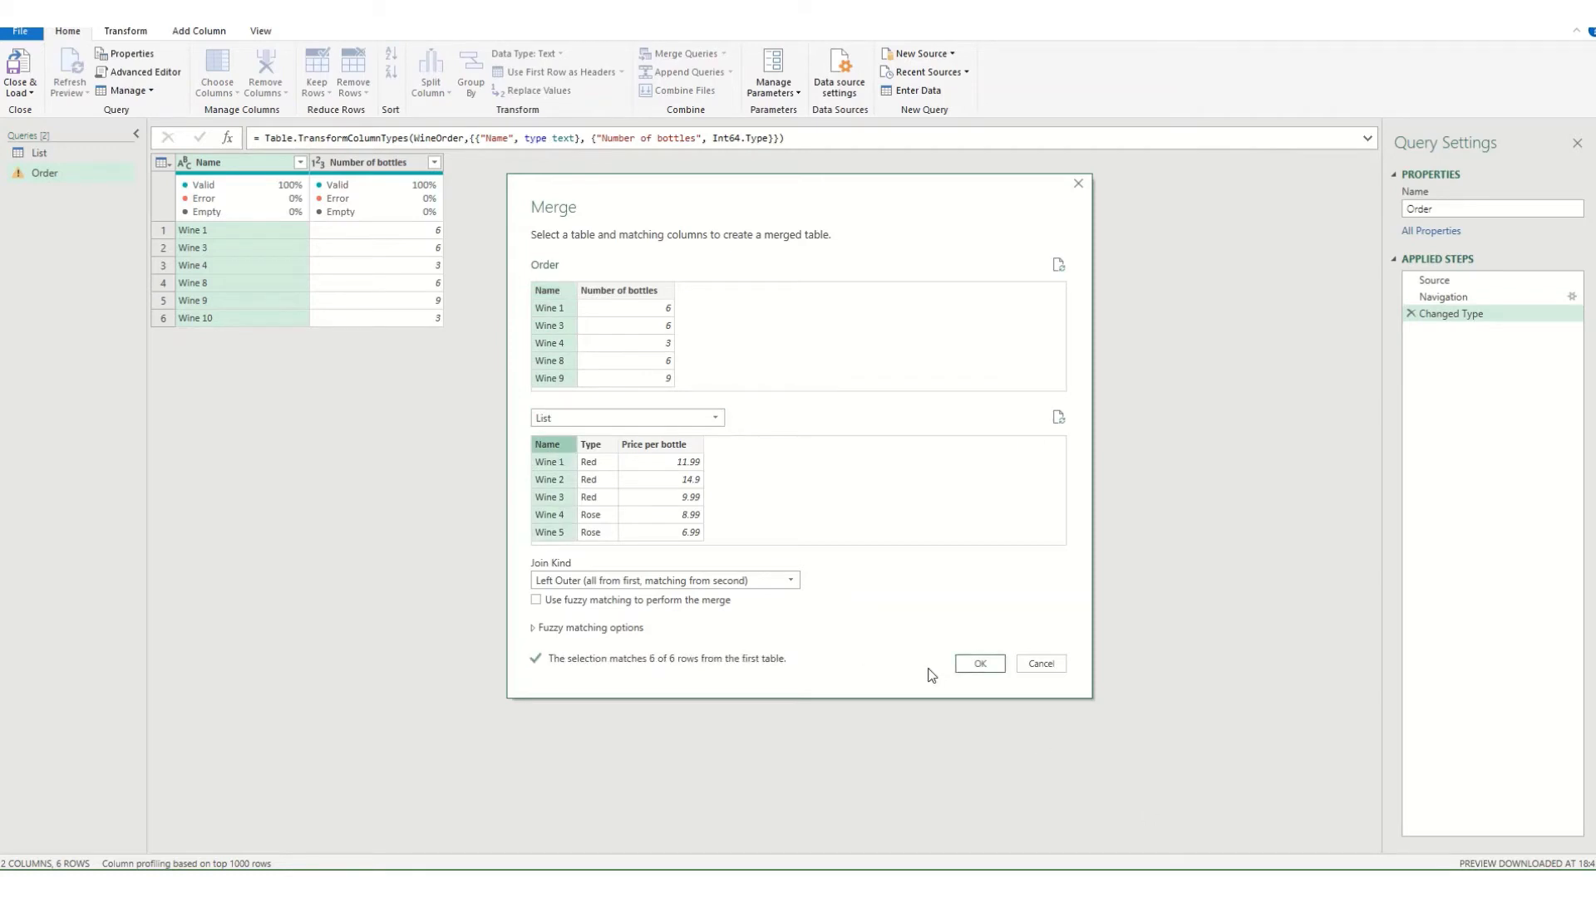
pyautogui.click(970, 663)
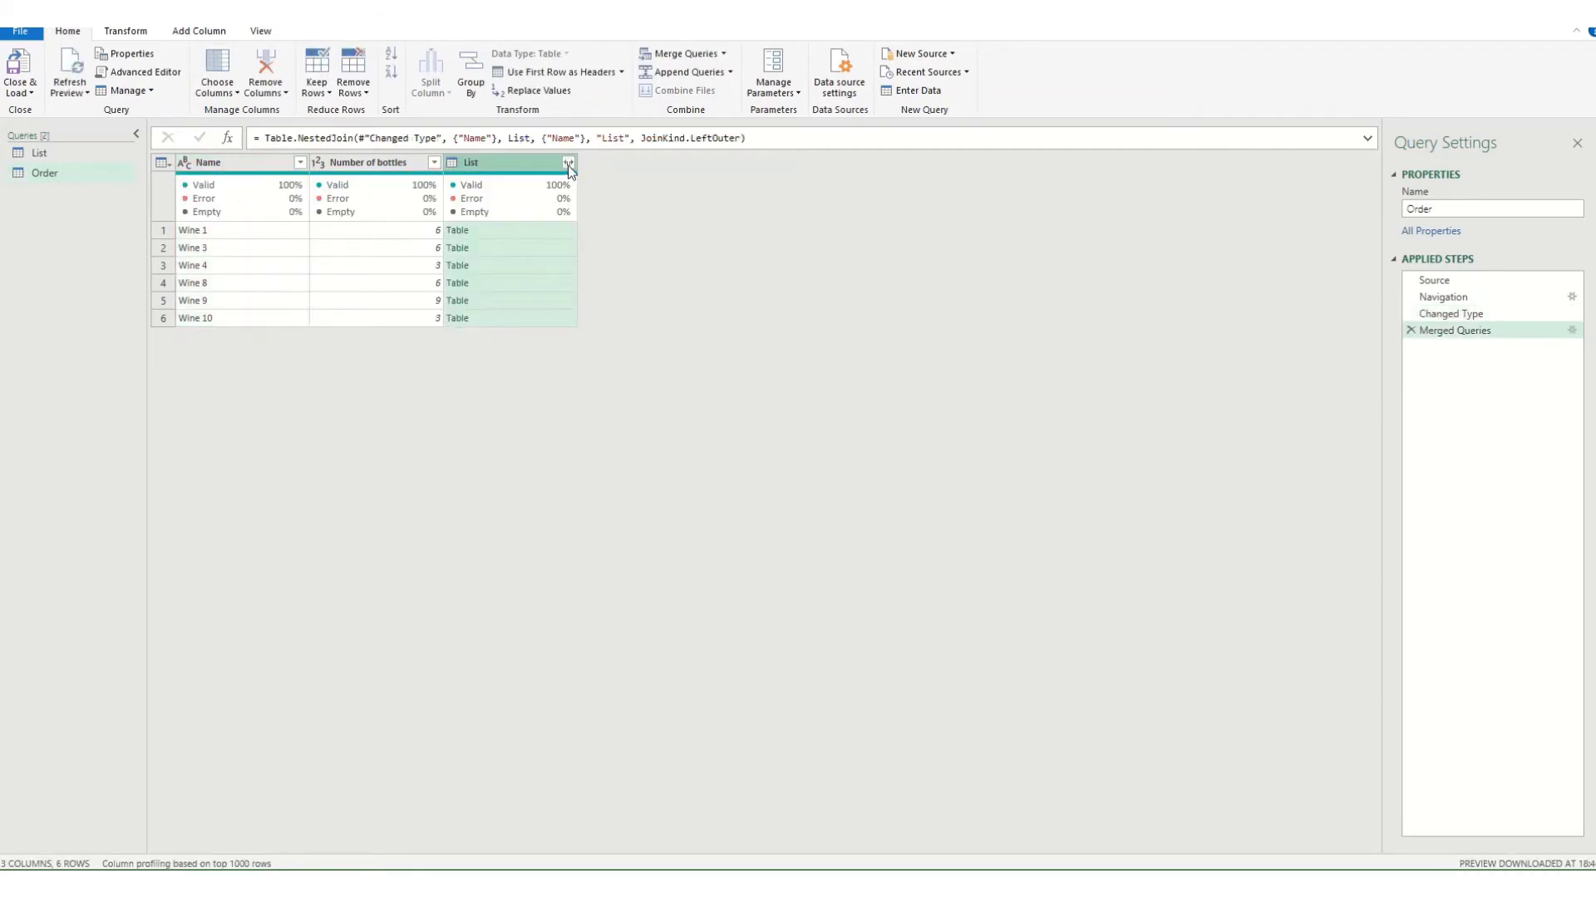
pyautogui.click(567, 163)
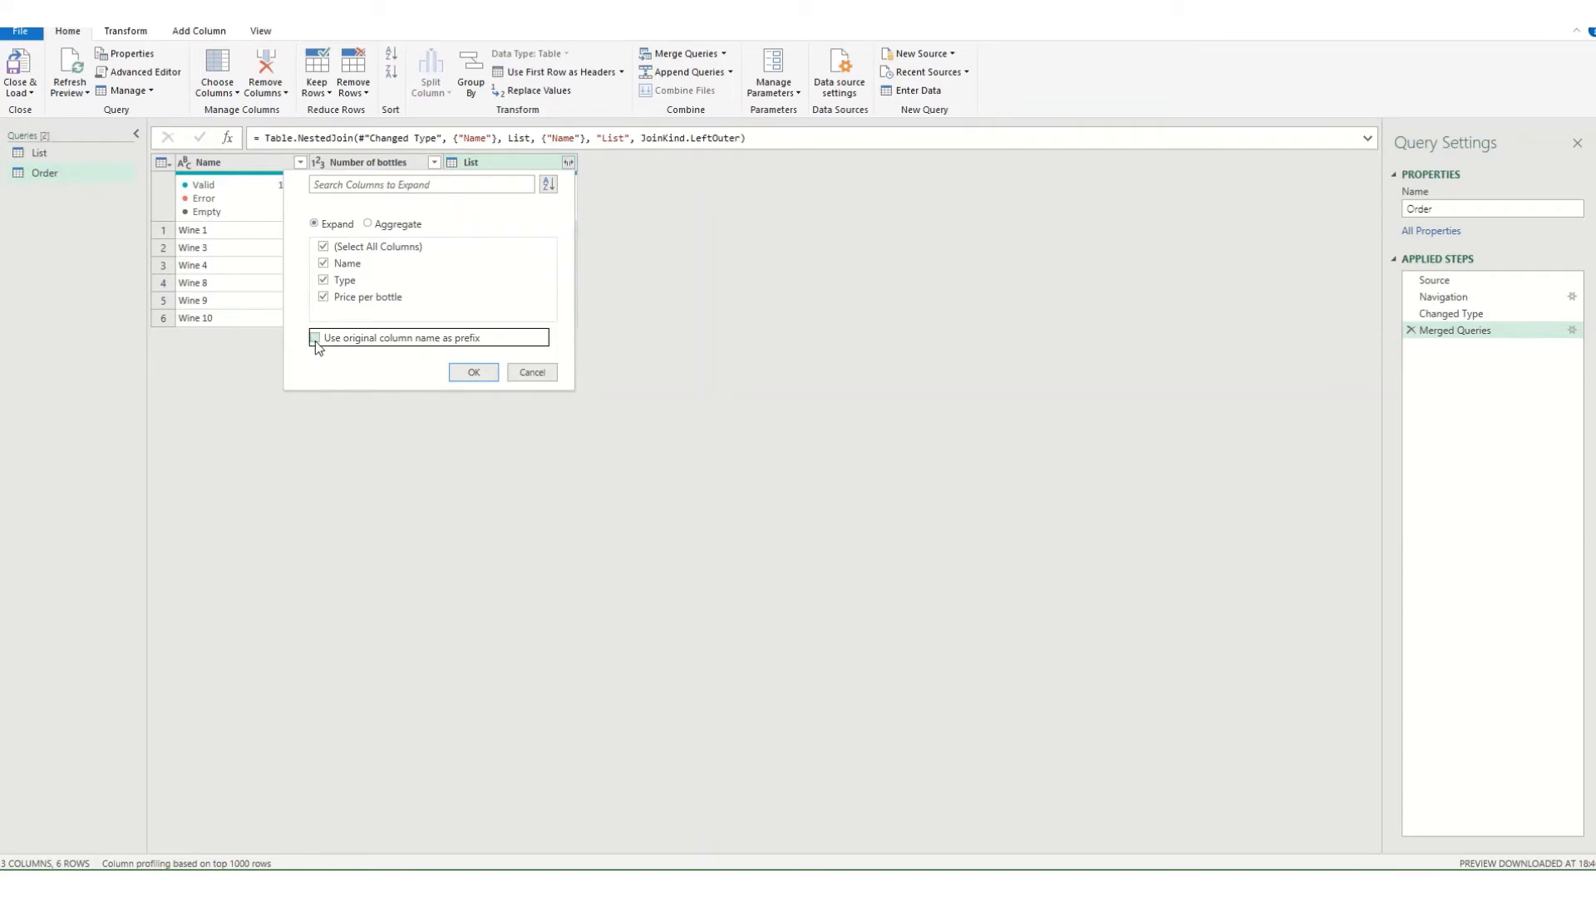
pyautogui.click(471, 375)
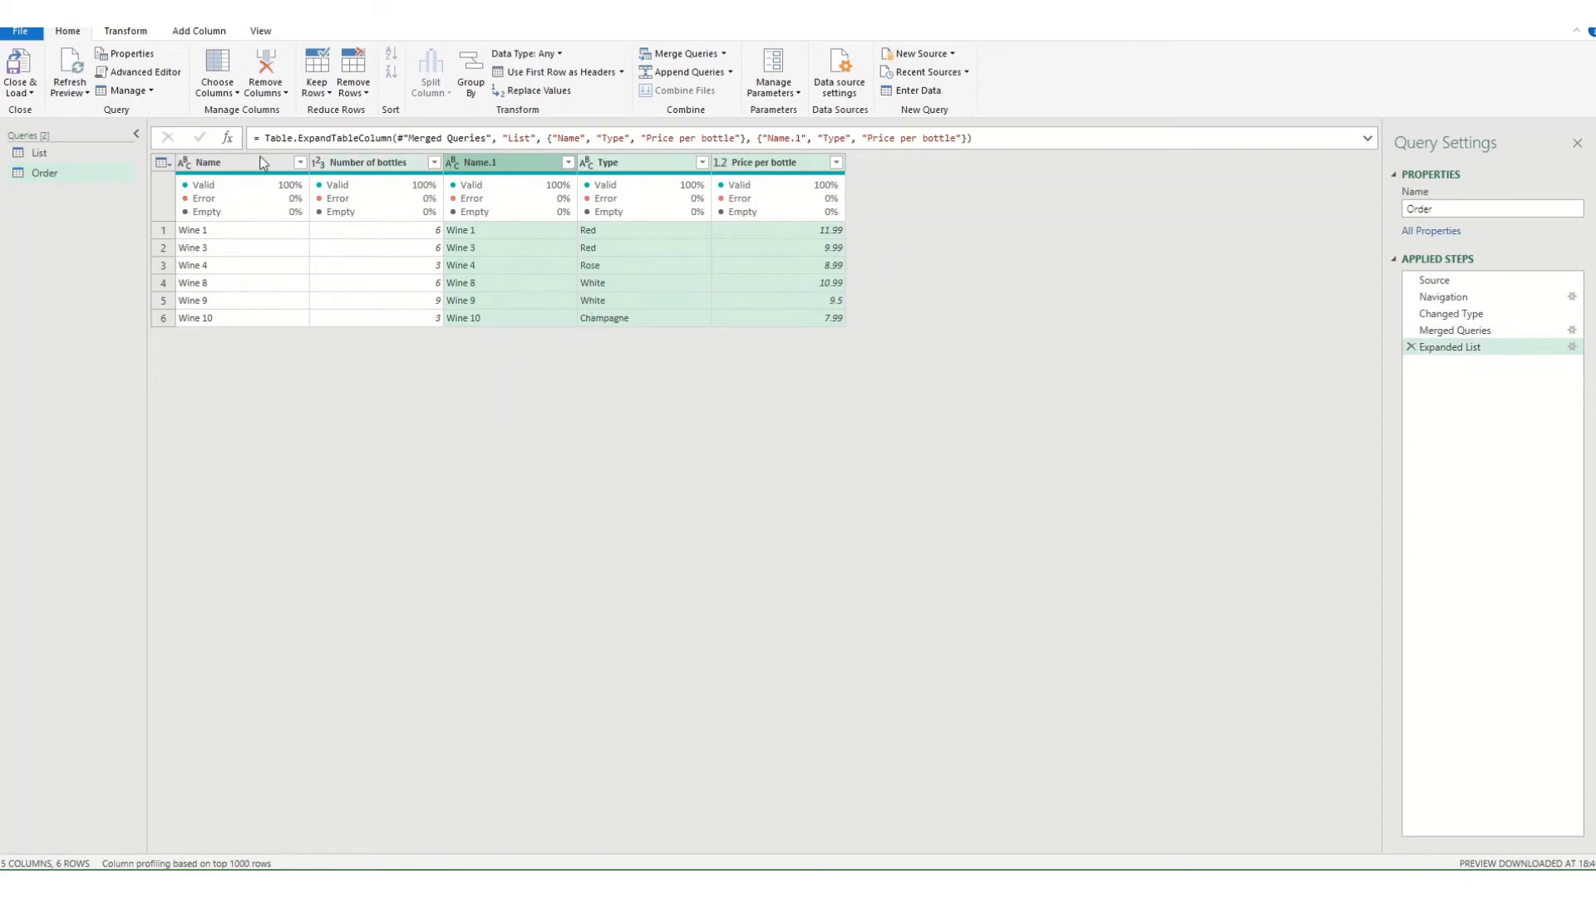
# Remove the duplicate Name.1 column from the Order query
pyautogui.click(493, 163)
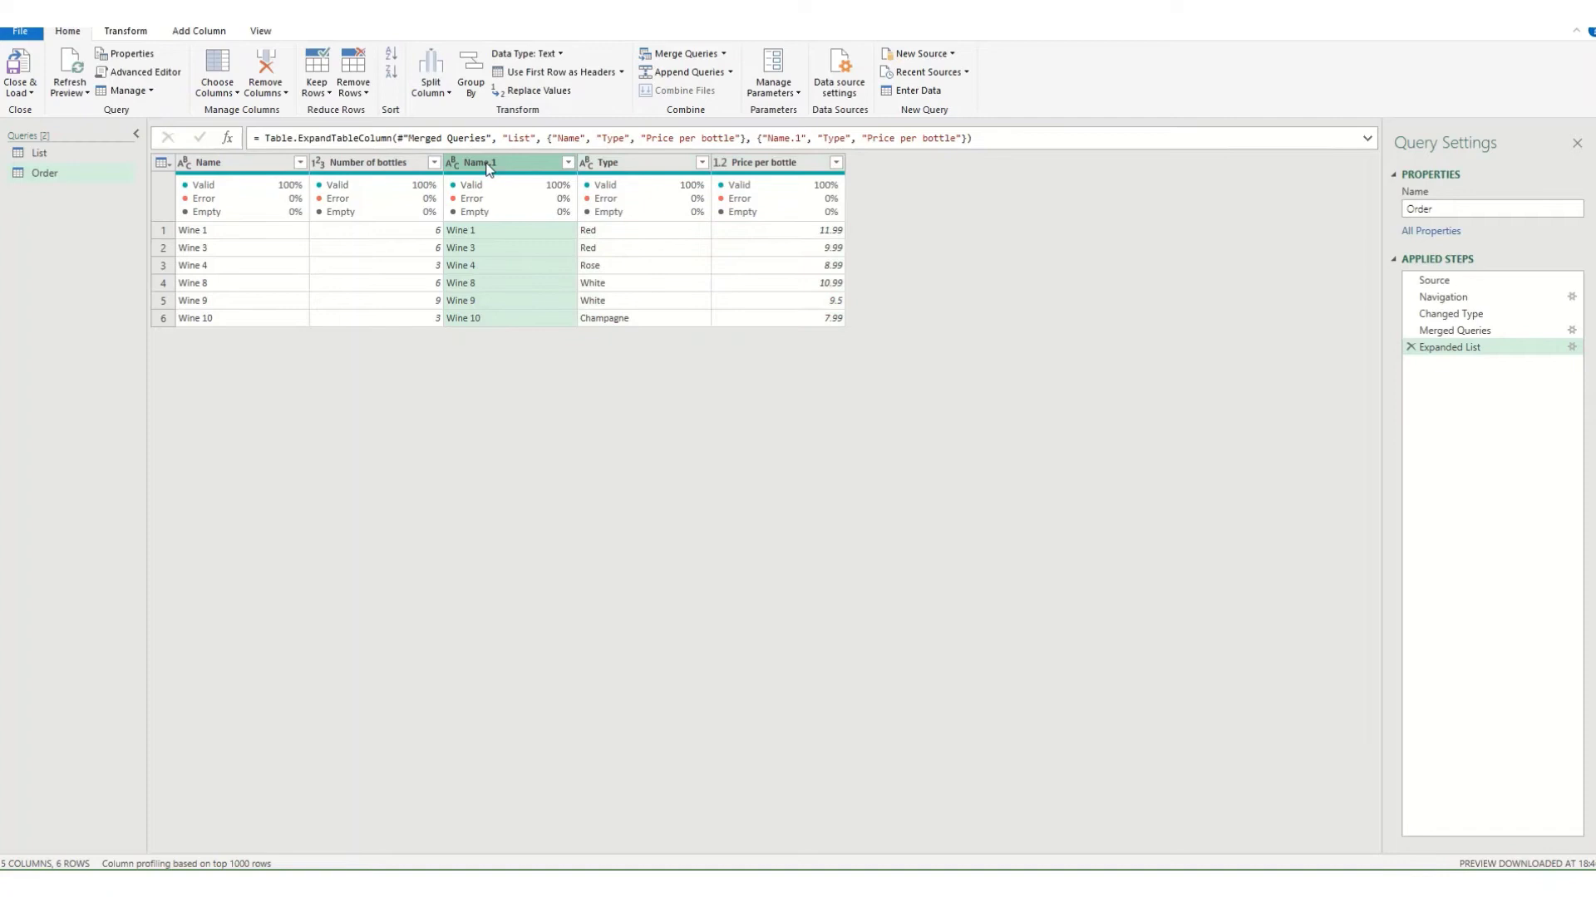
pyautogui.rightClick(488, 166)
pyautogui.click(542, 198)
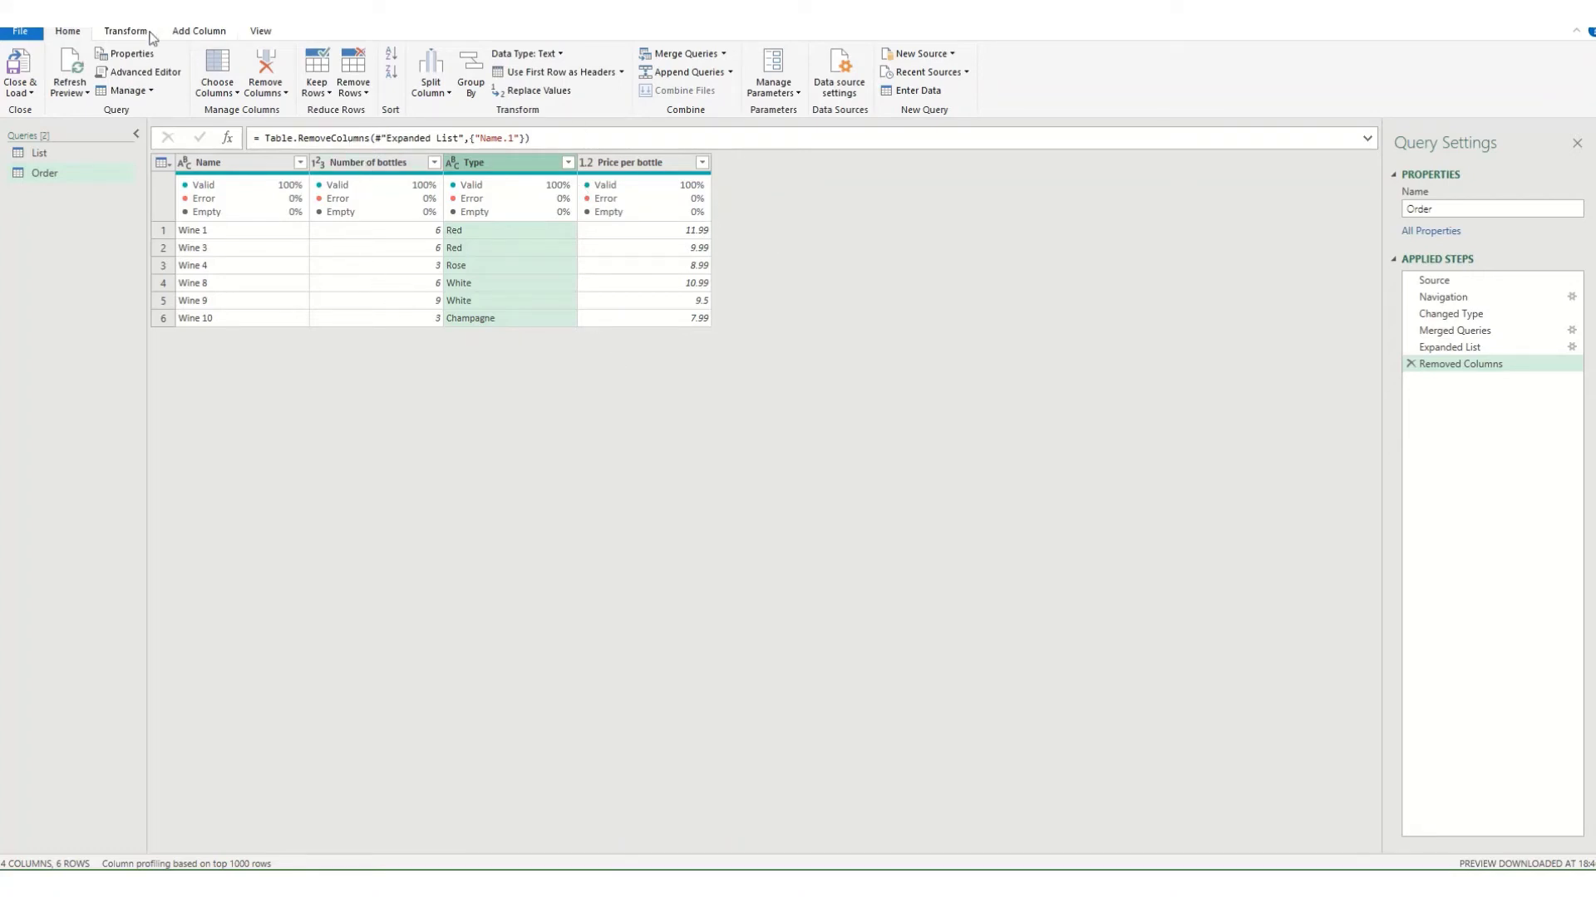
# Add a custom column named Total Price computing [Number of bottles]*[Price per bottle]
pyautogui.click(193, 35)
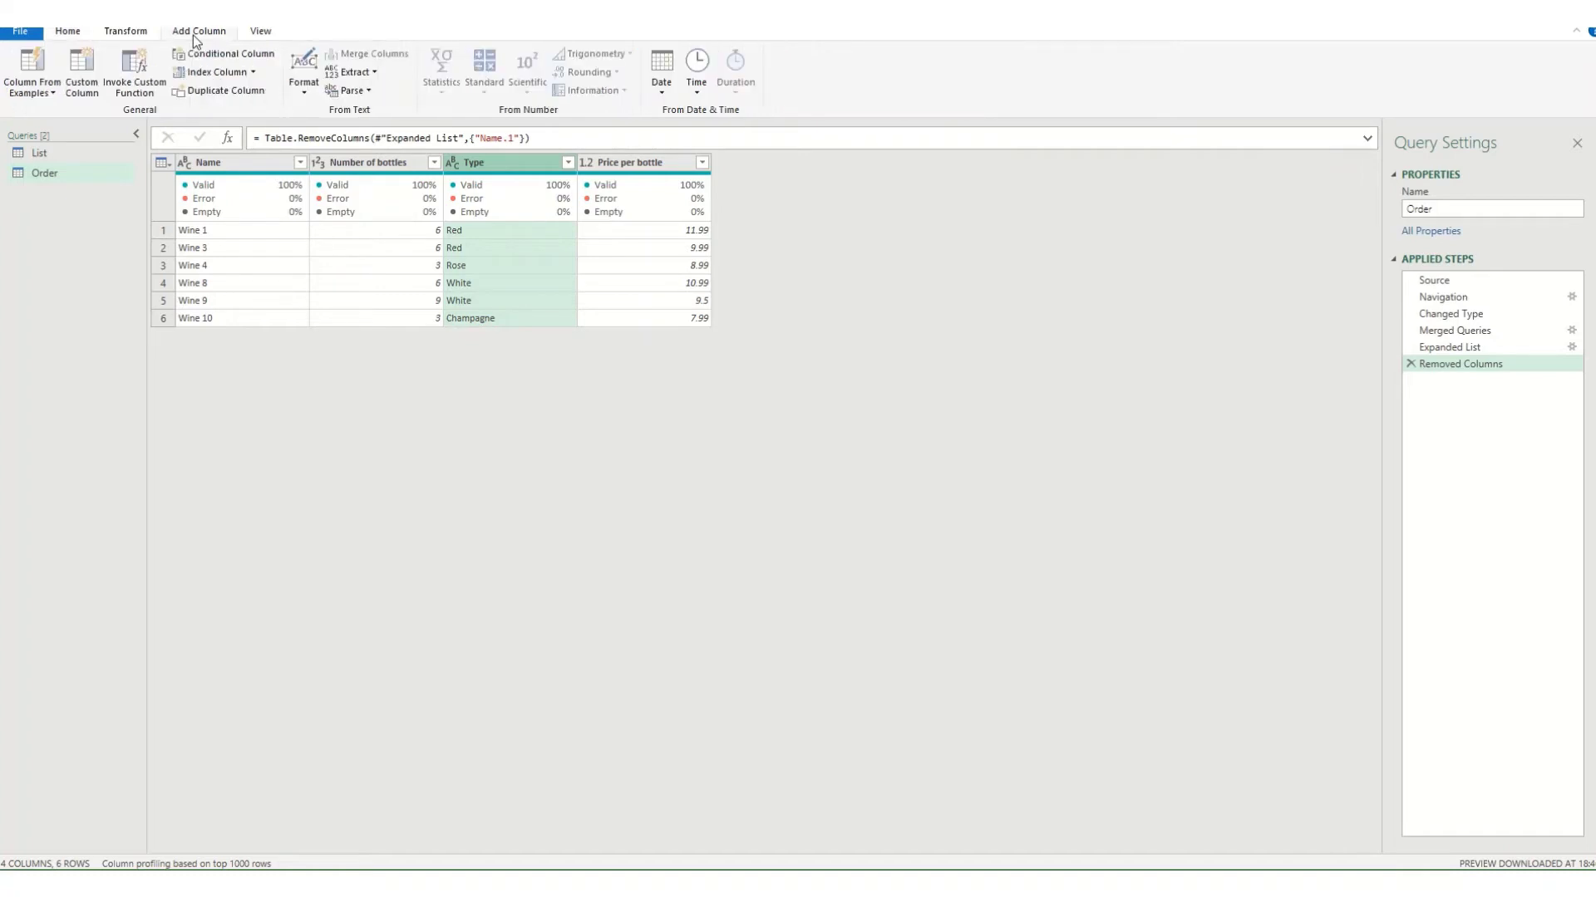
pyautogui.click(84, 89)
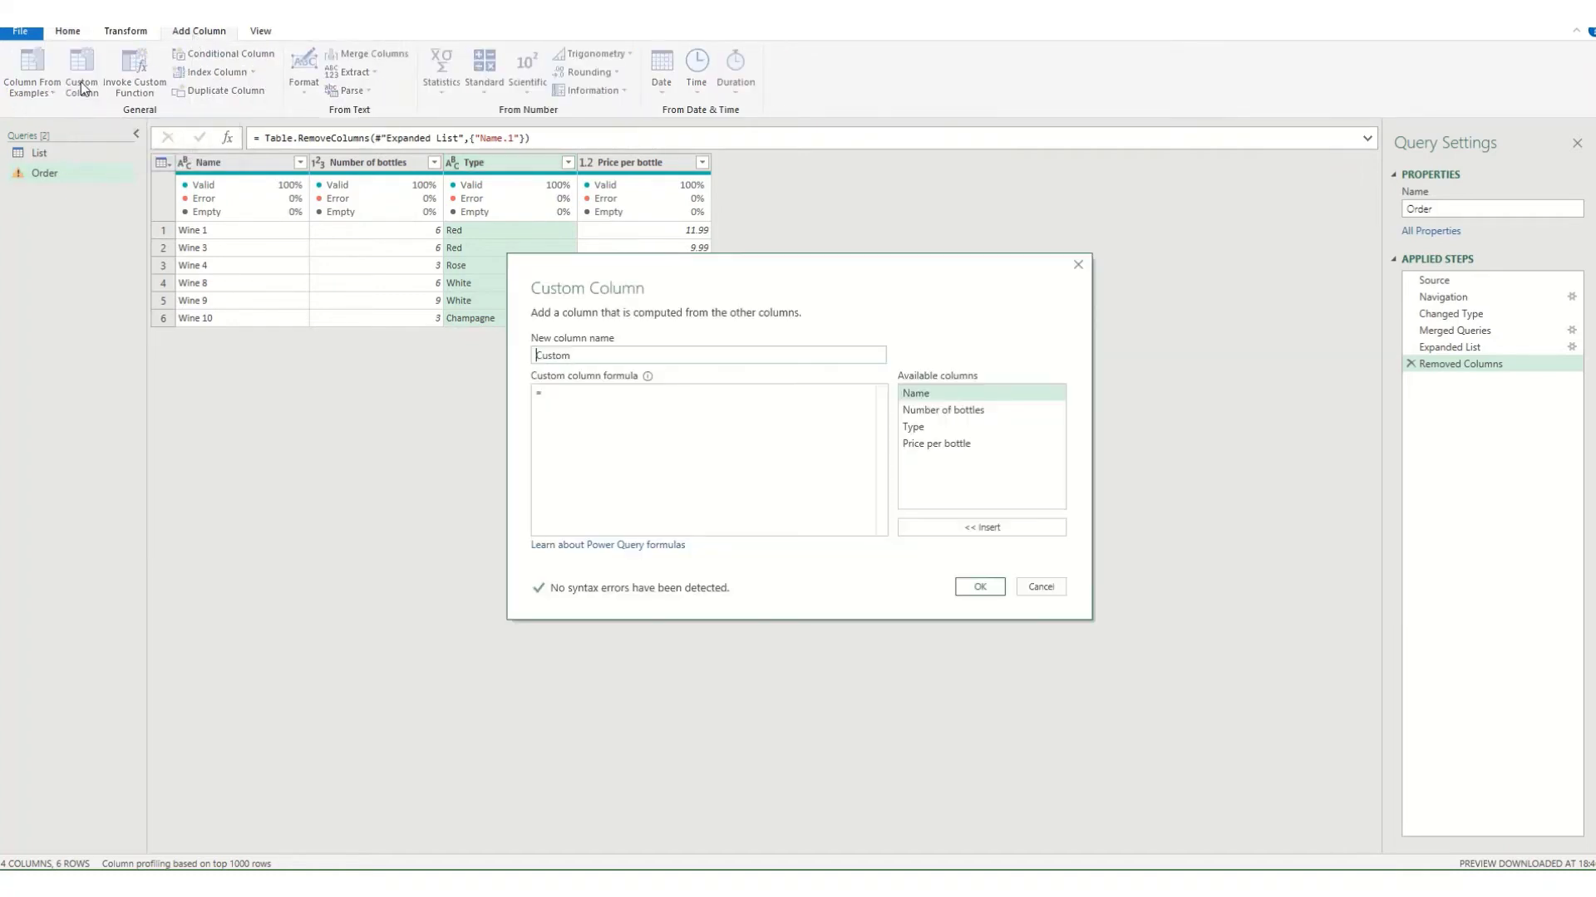
pyautogui.doubleClick(971, 415)
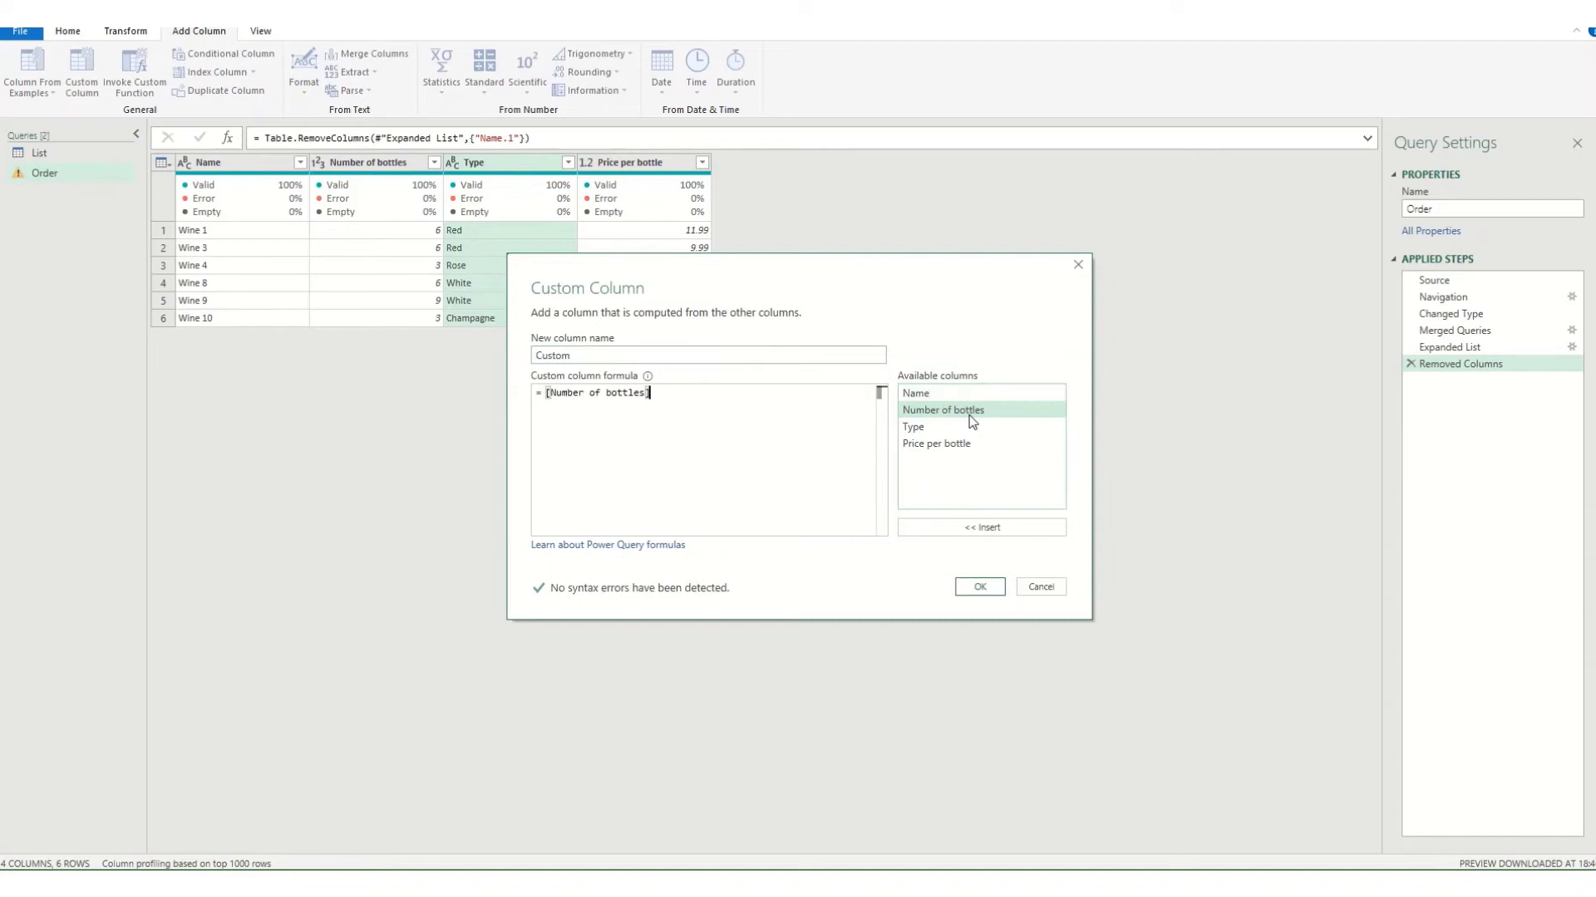
pyautogui.write('*')
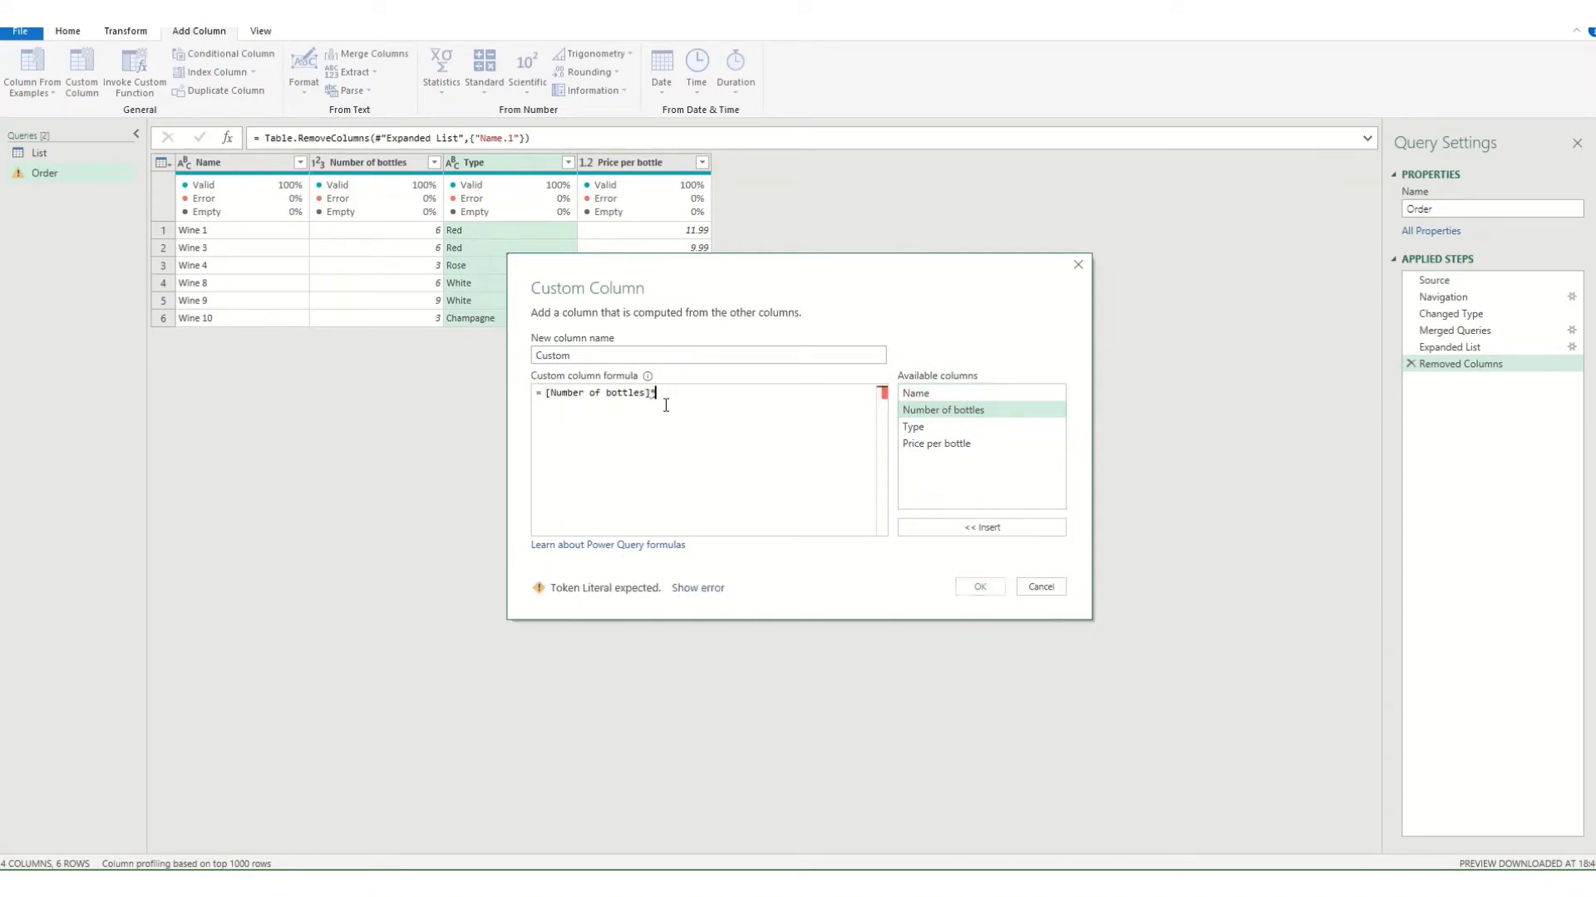
pyautogui.doubleClick(937, 447)
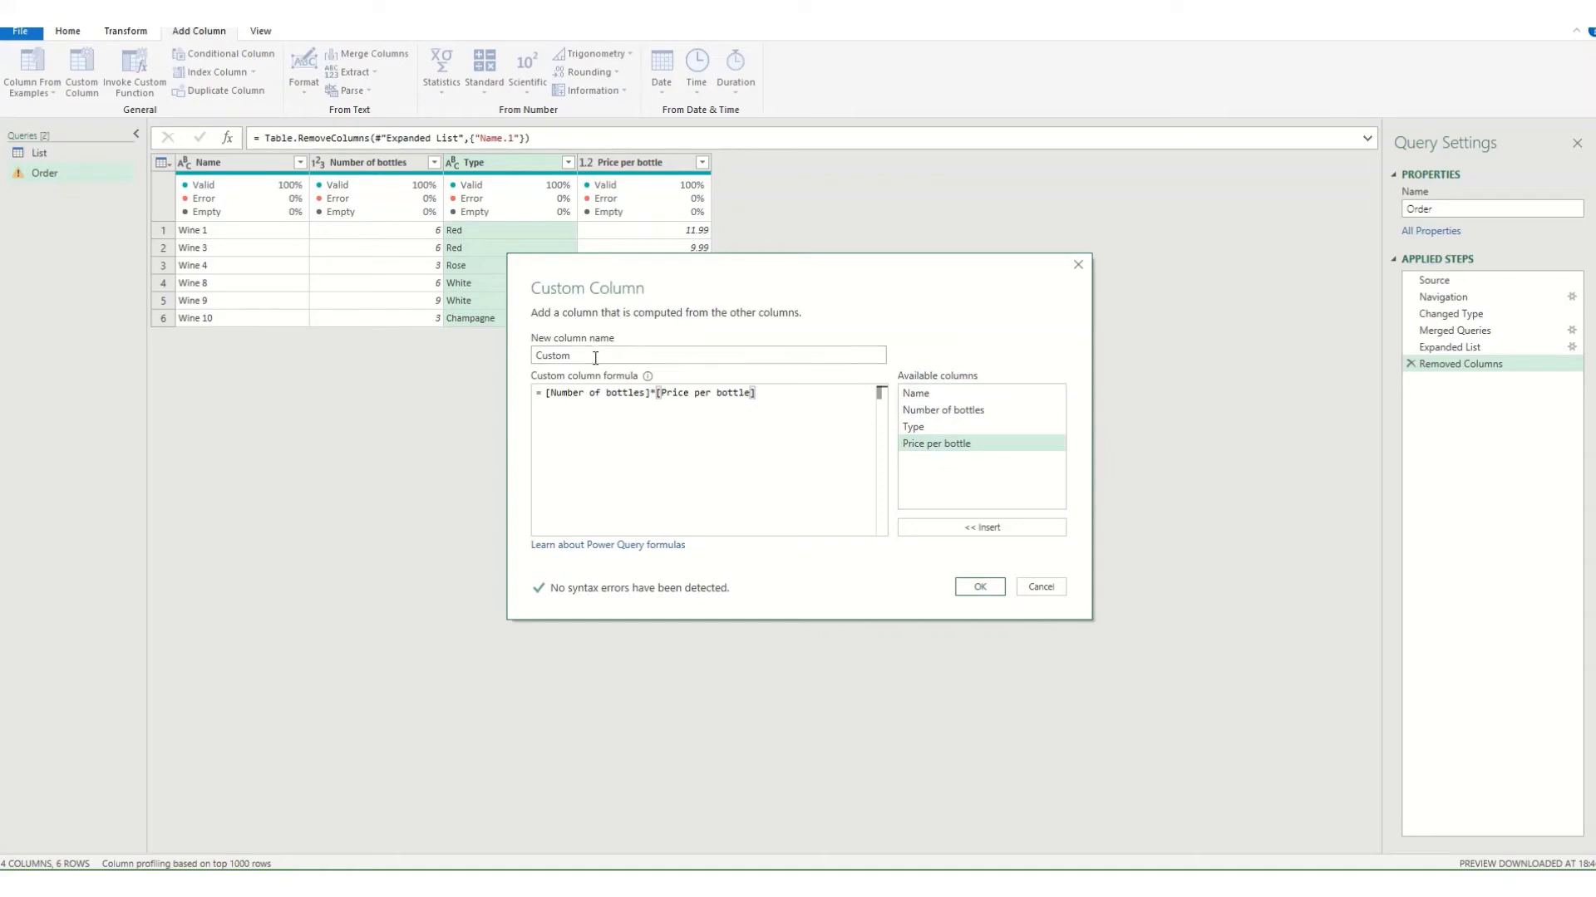
pyautogui.hotkey('shift', 'Tab')
pyautogui.write('Total Price')
pyautogui.click(969, 587)
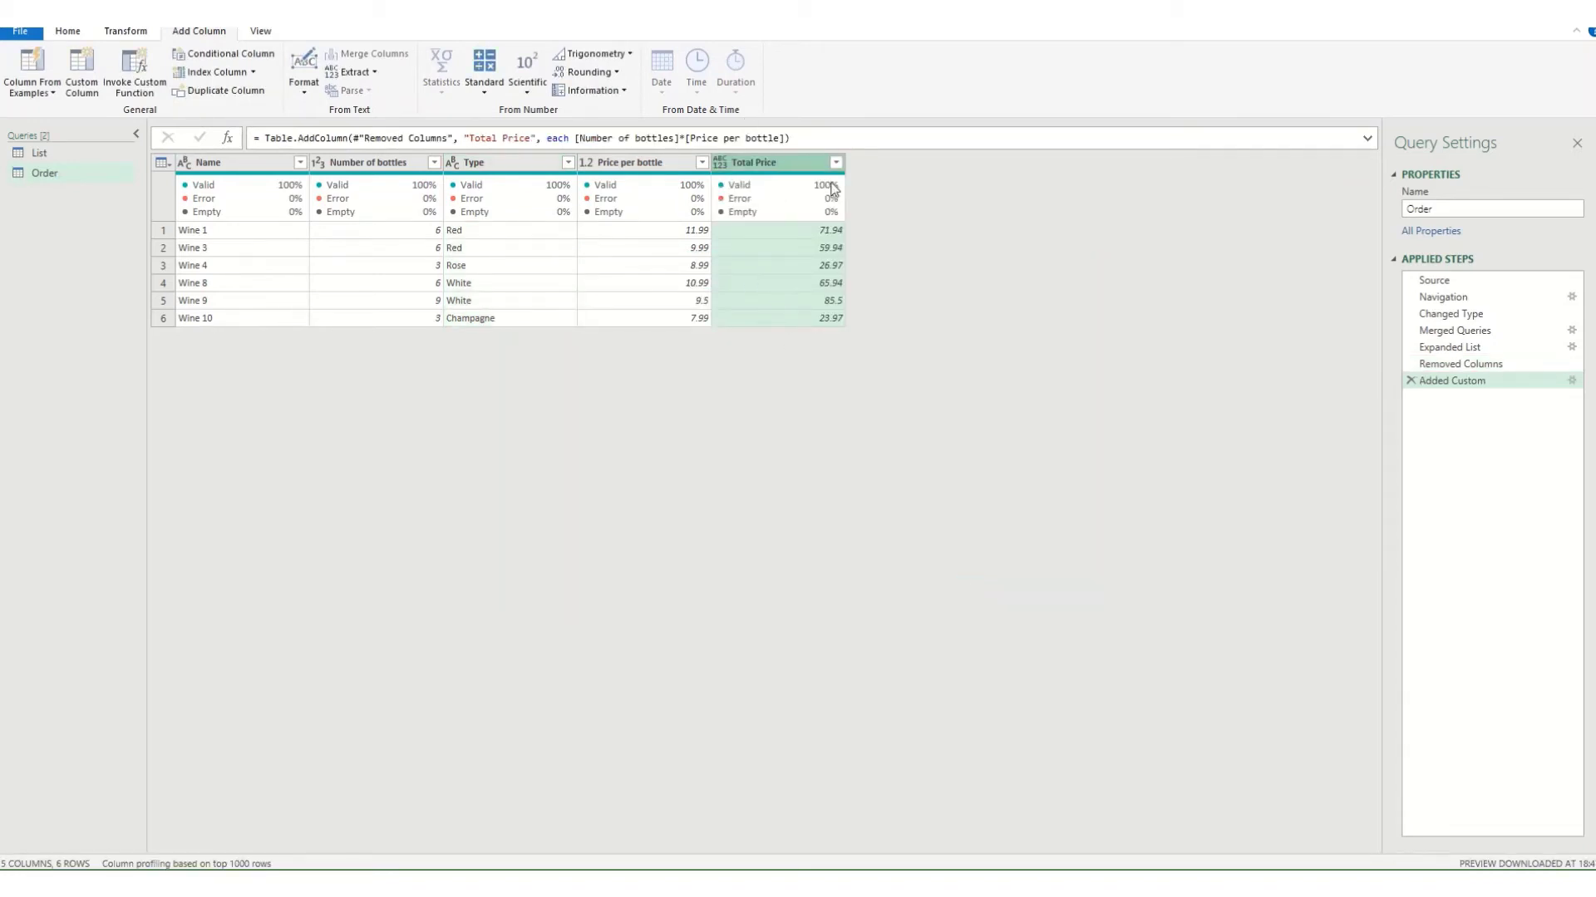
# Choose Close & Load To... from the Home tab's Close & Load menu
pyautogui.click(63, 36)
pyautogui.click(21, 90)
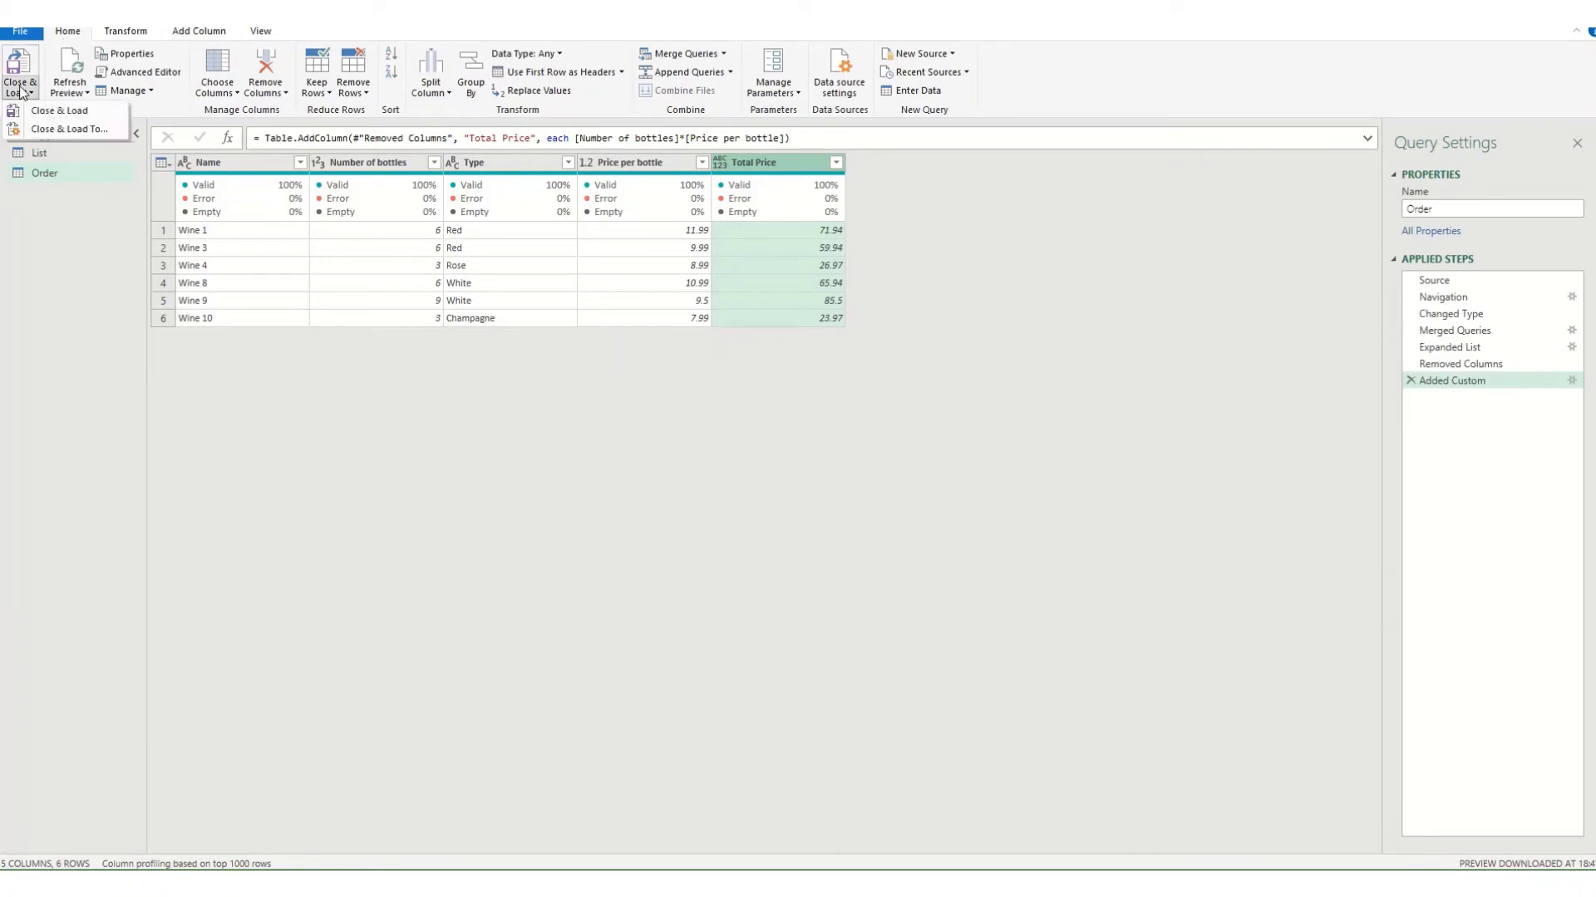
pyautogui.click(46, 130)
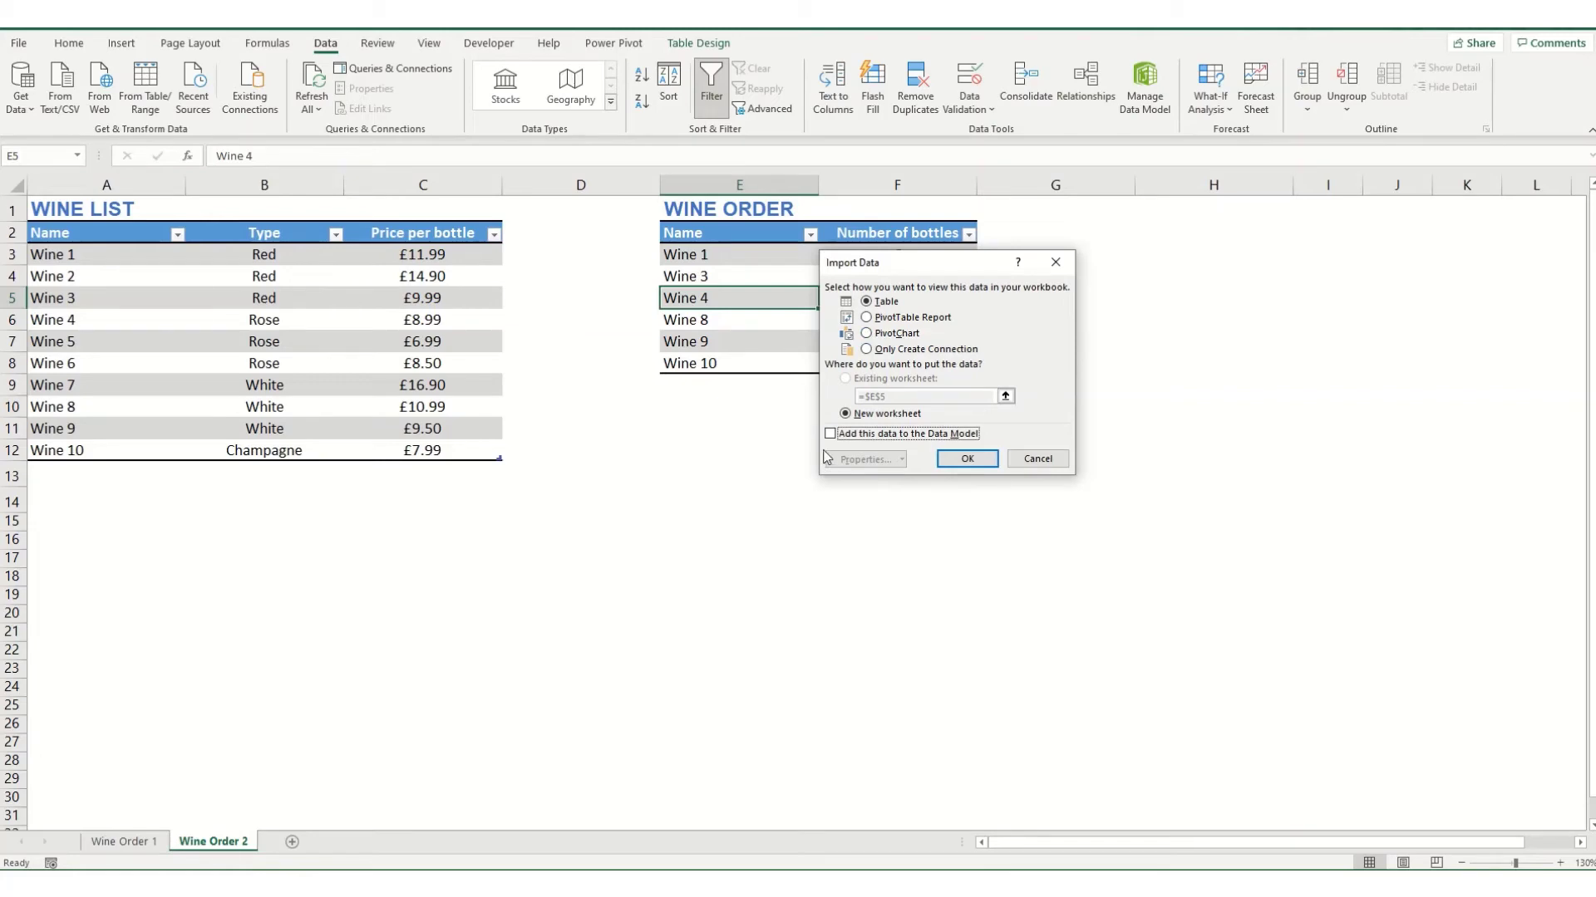
# Load Order as a table on a new worksheet and format D2:E7 as £ currency
pyautogui.click(968, 460)
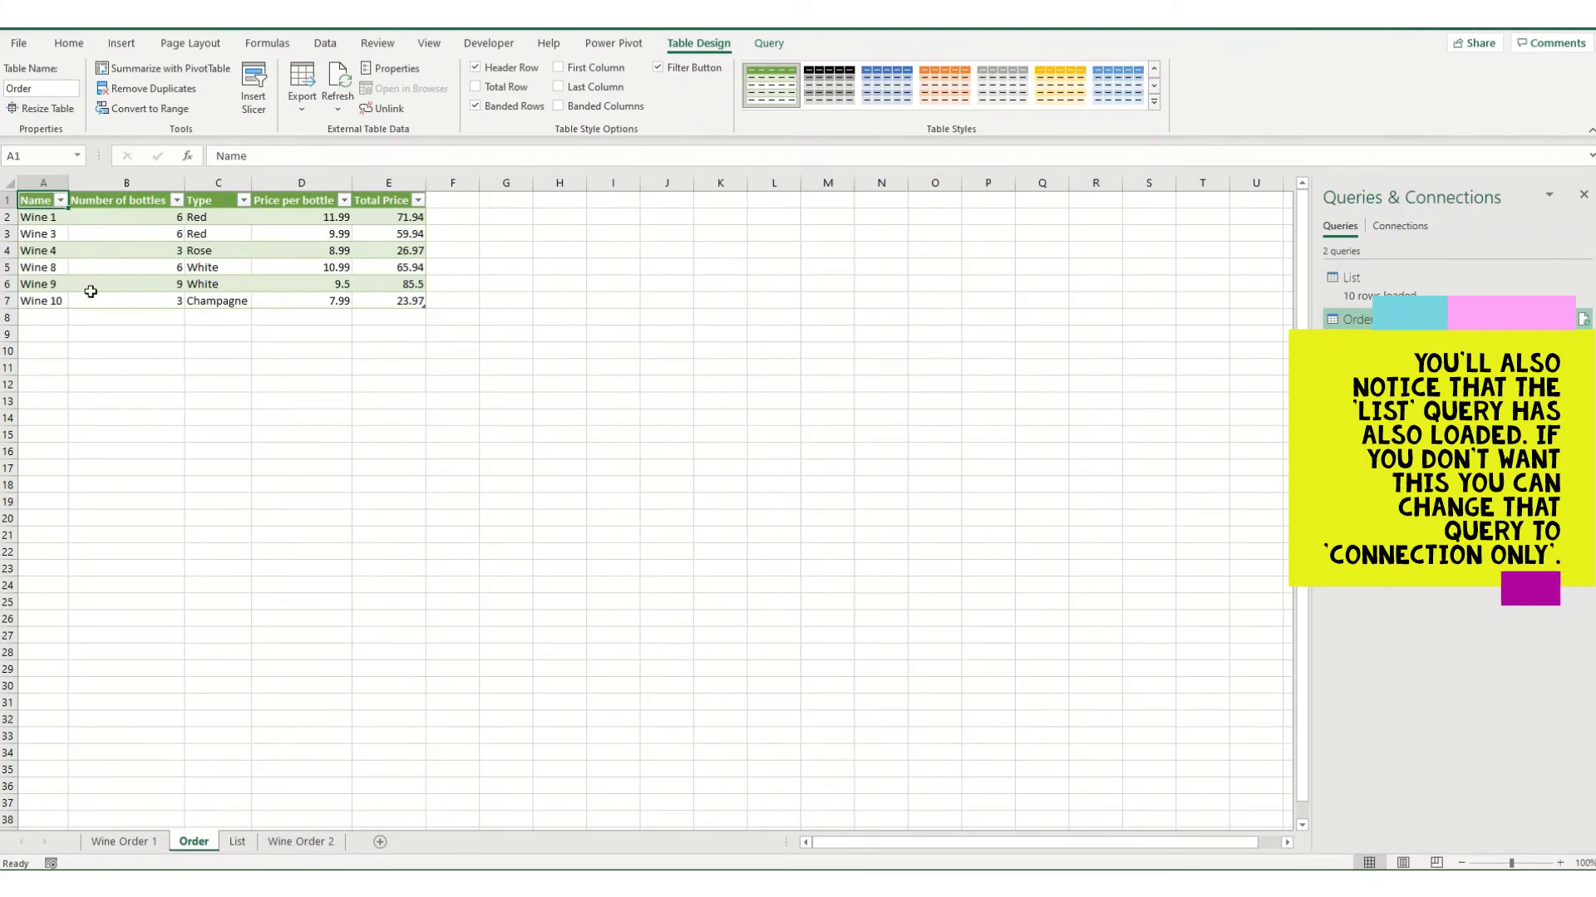
pyautogui.click(294, 189)
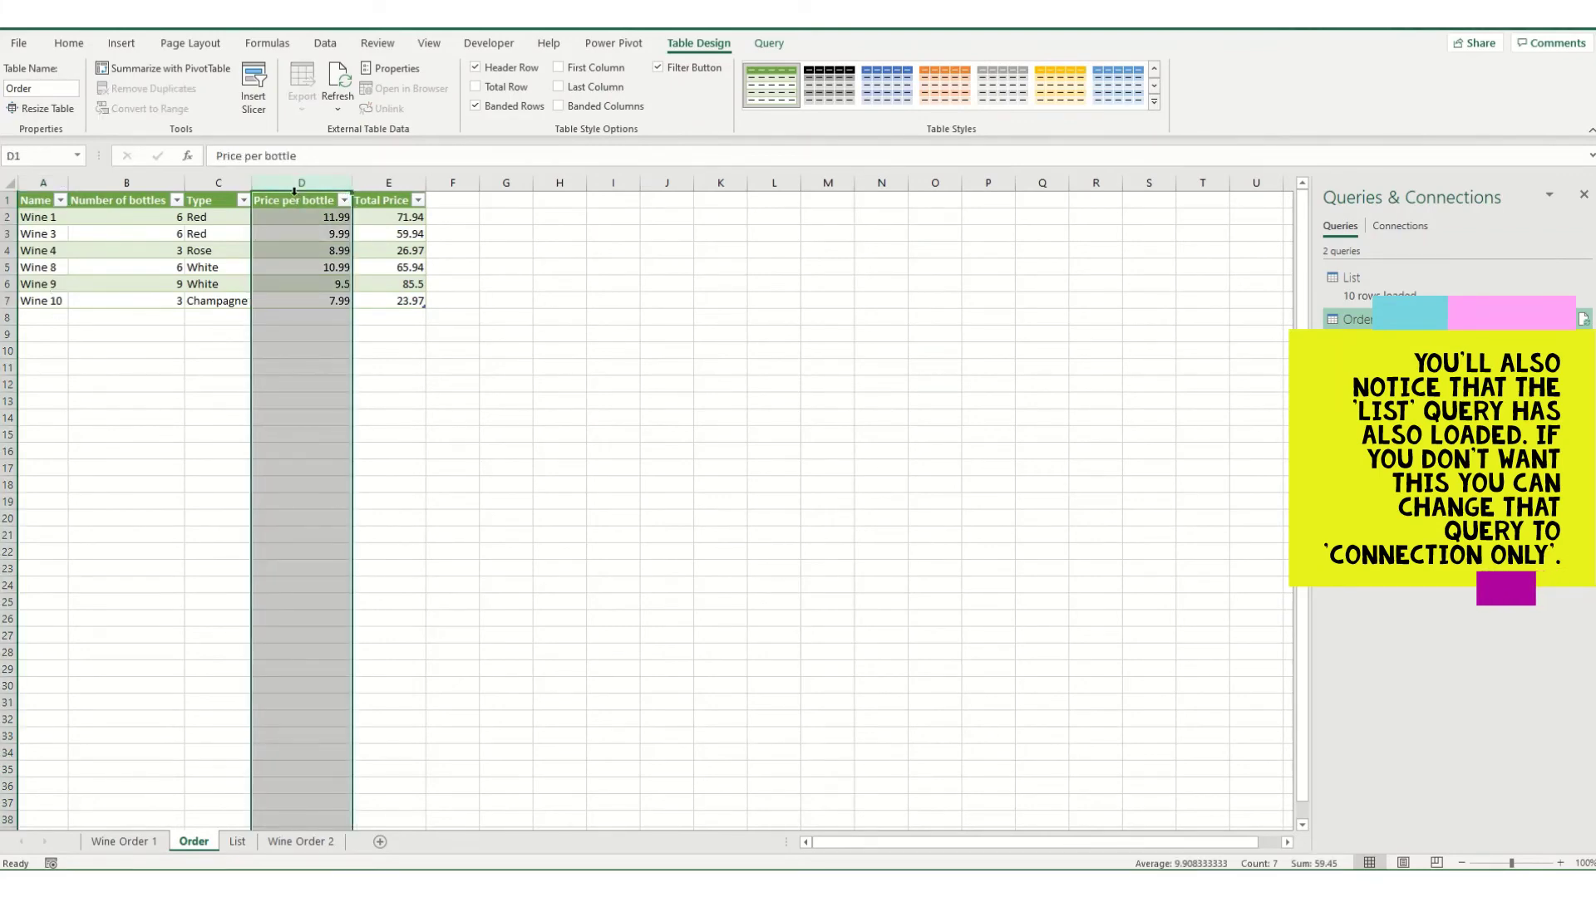
pyautogui.moveTo(332, 216); pyautogui.dragTo(420, 303)
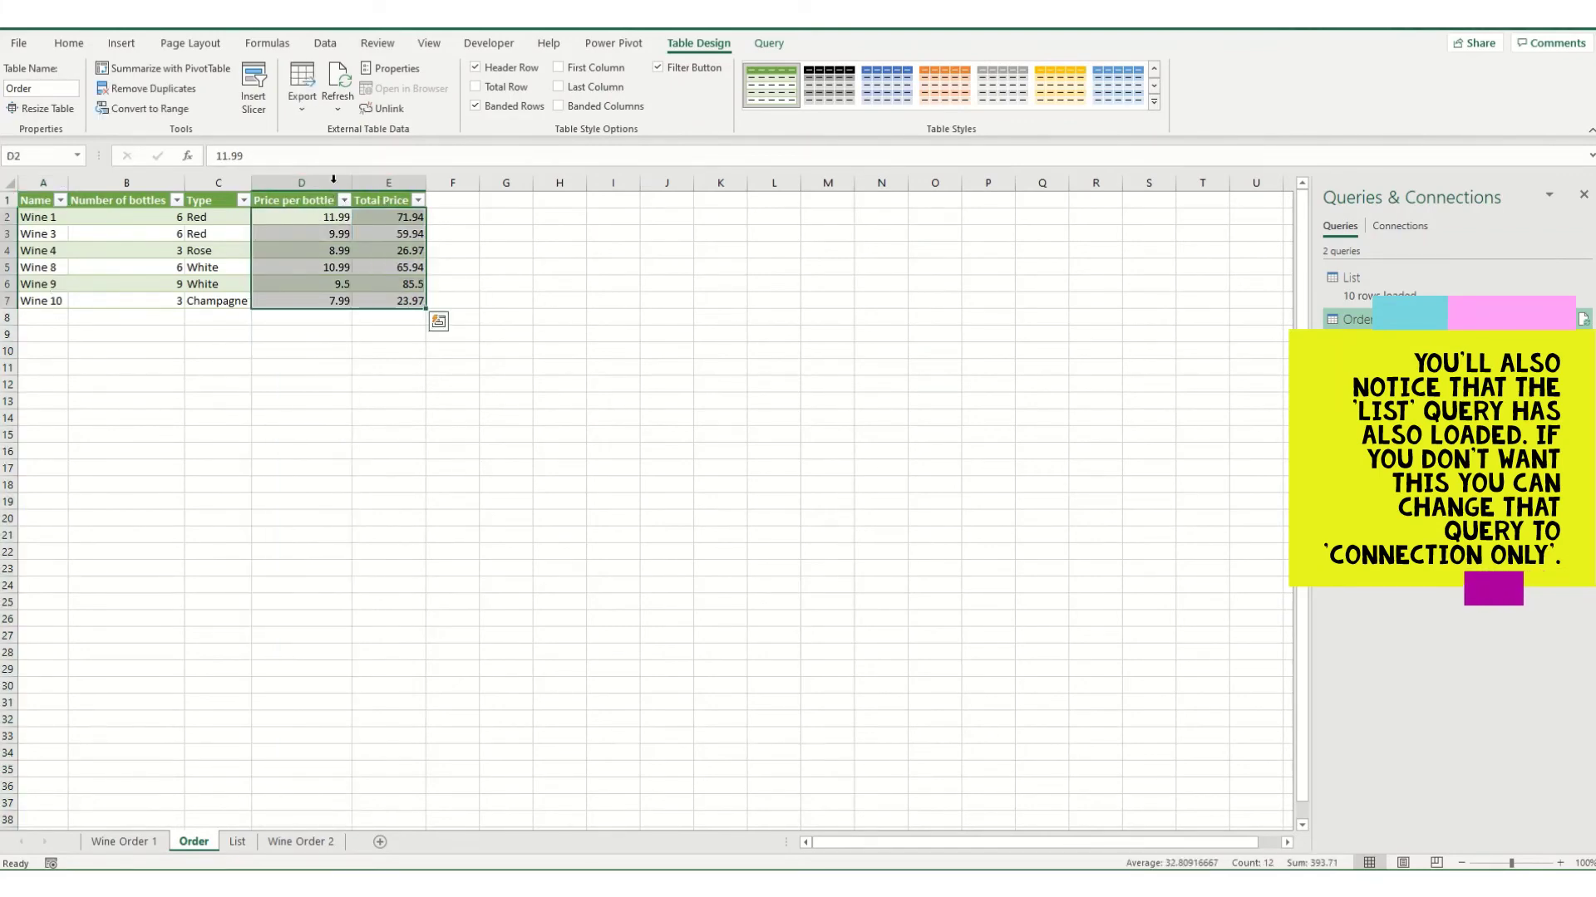
pyautogui.click(69, 44)
pyautogui.click(681, 75)
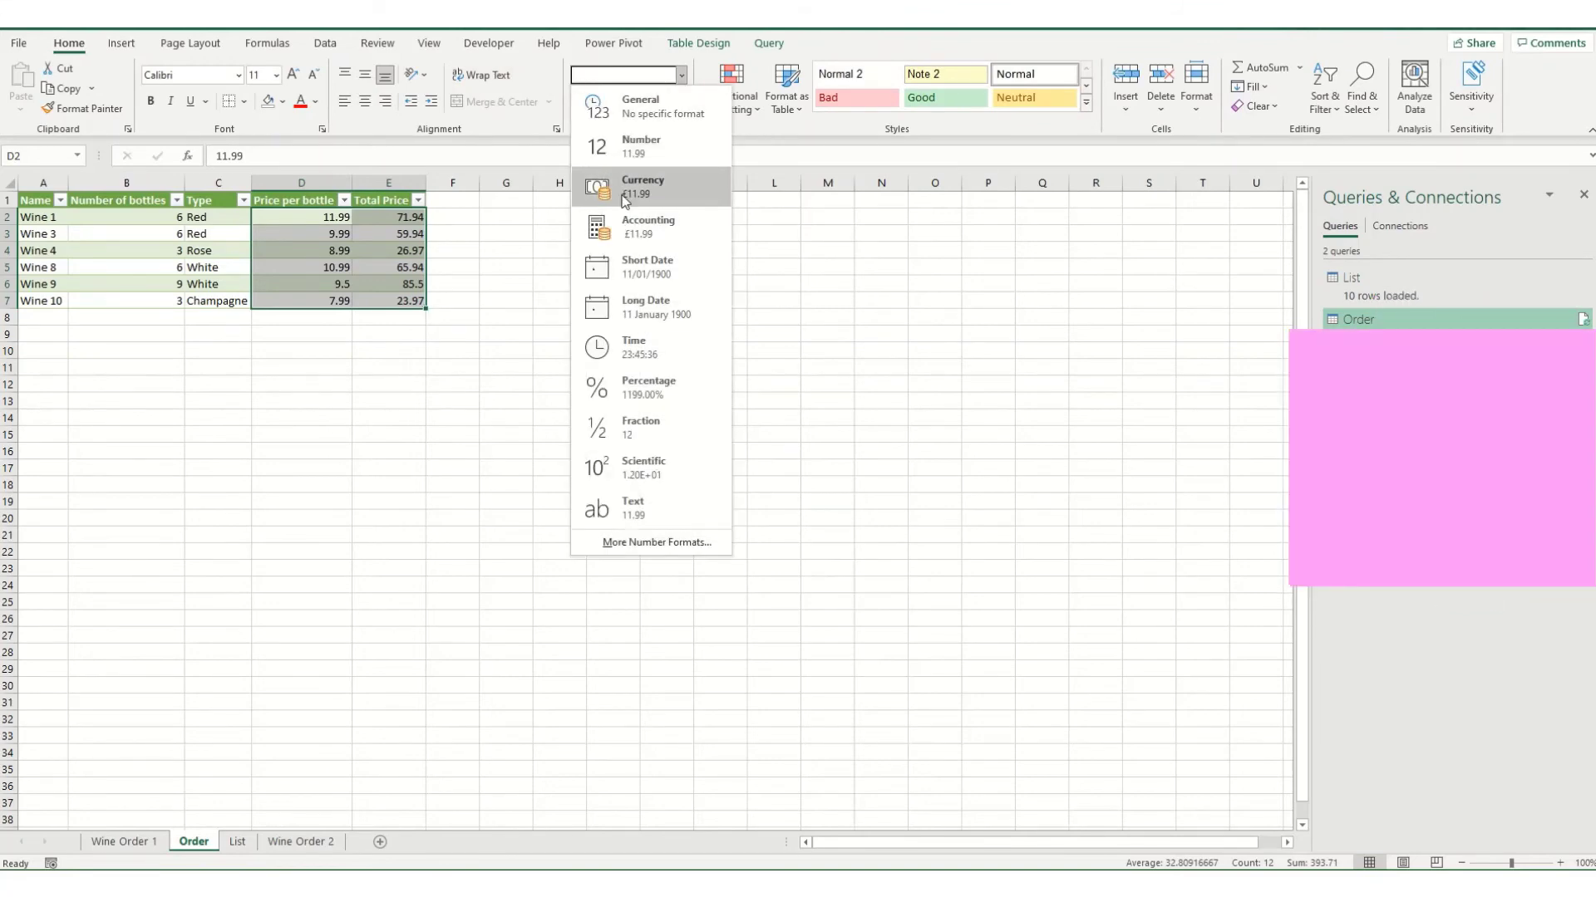
pyautogui.click(625, 187)
# Add a total row summing bottles to 33, with total price £334.26
pyautogui.click(702, 43)
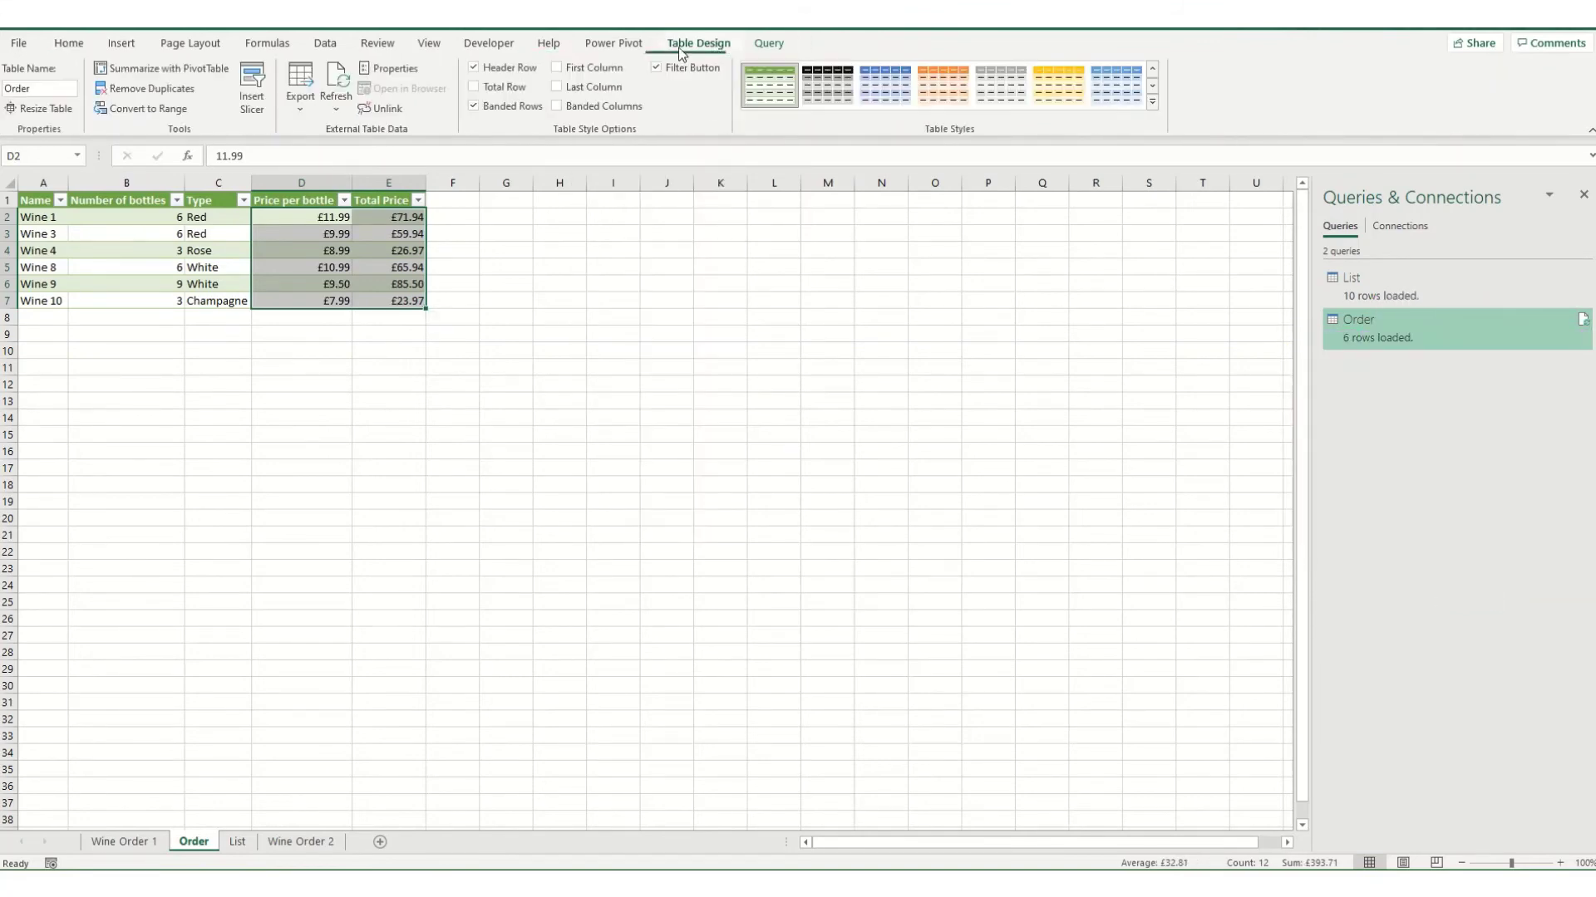
pyautogui.click(490, 89)
pyautogui.click(140, 318)
pyautogui.click(191, 317)
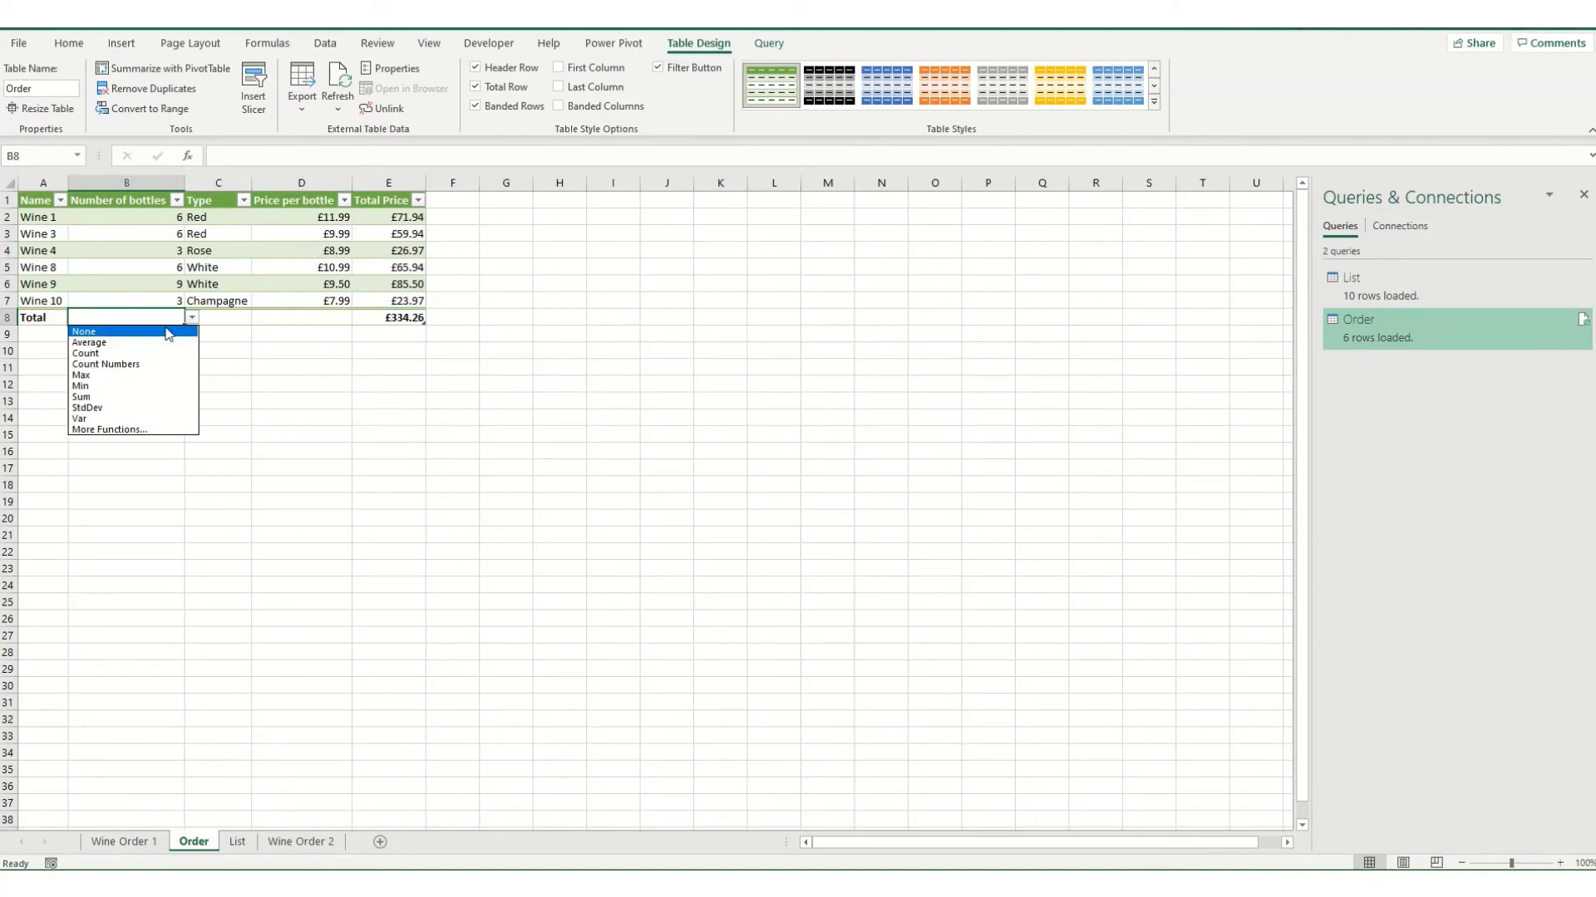
pyautogui.click(96, 396)
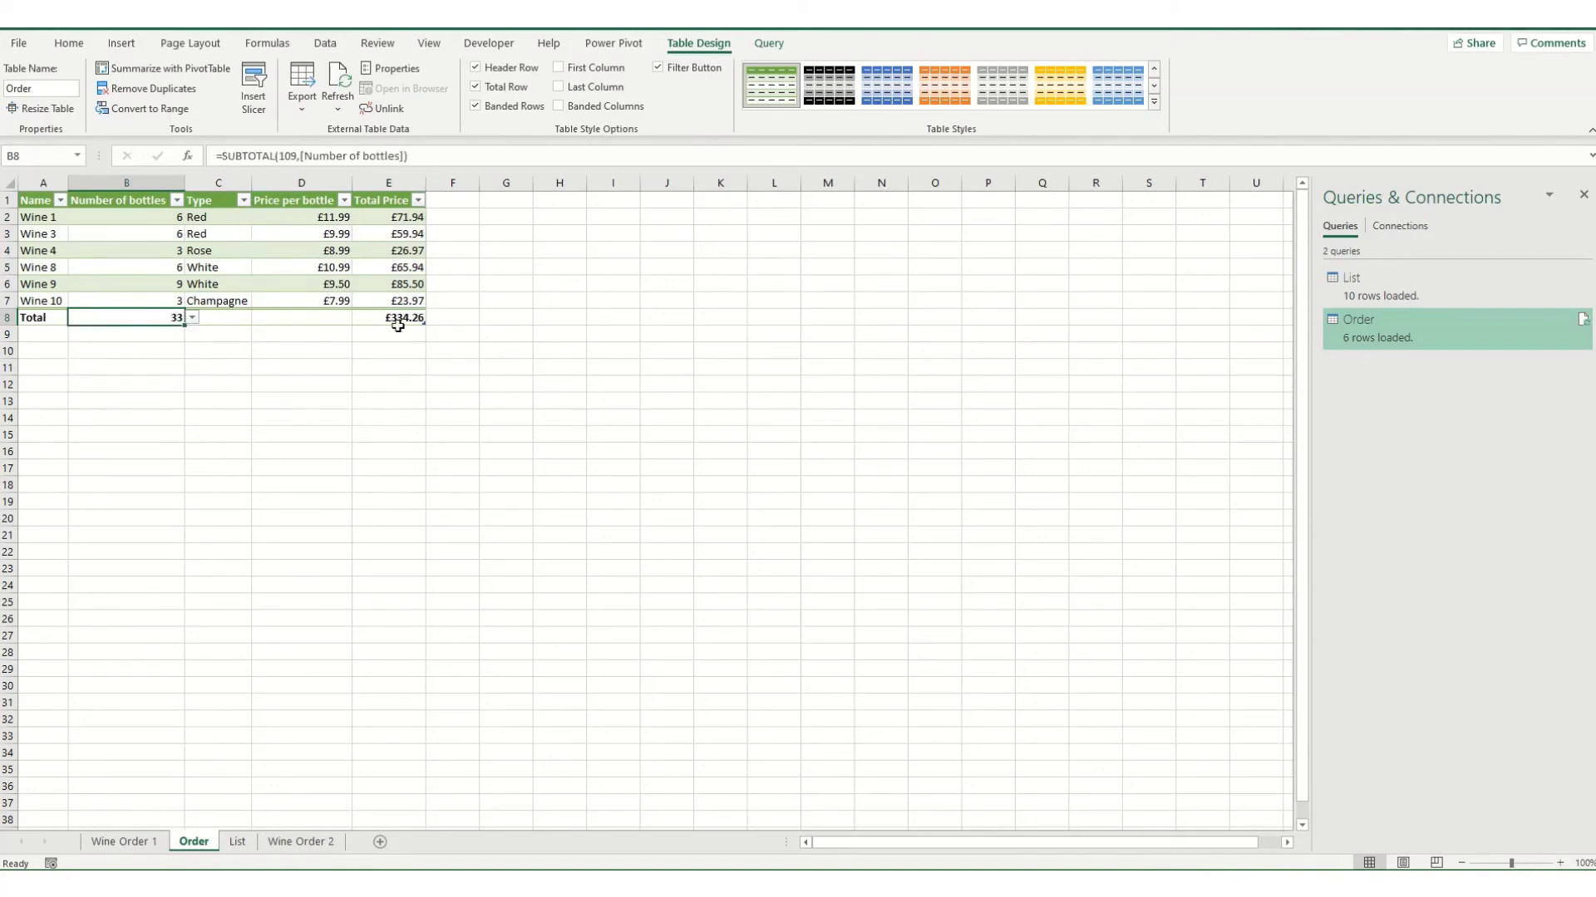
# Duplicate the Wine 10 row of the Wine Order 2 list into the blank row below
pyautogui.click(296, 841)
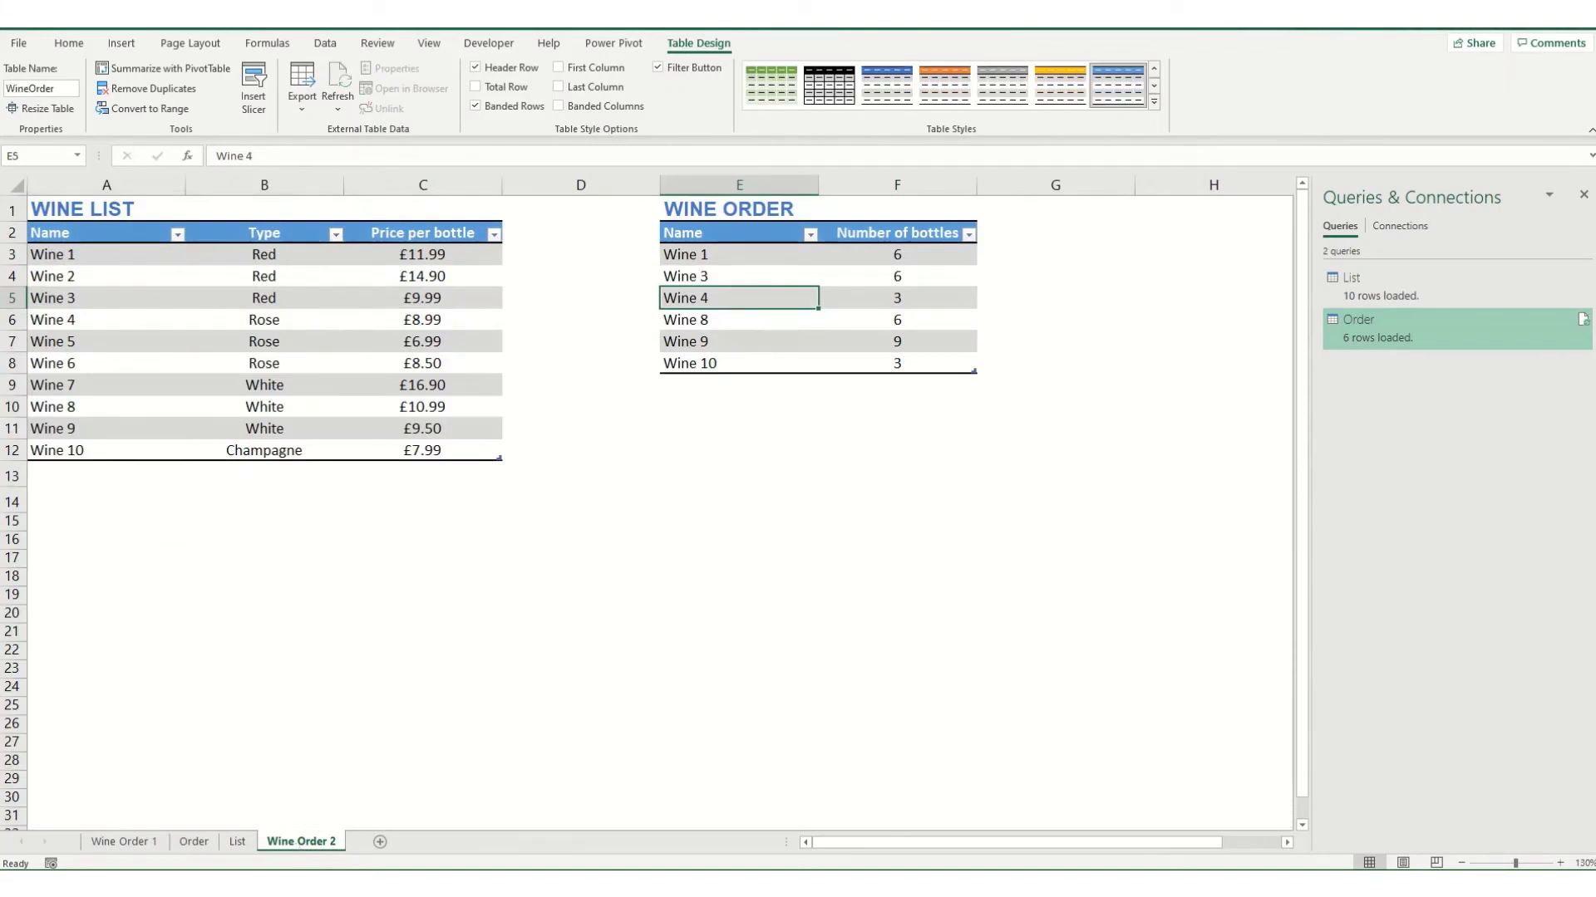
pyautogui.click(65, 449)
pyautogui.moveTo(65, 449); pyautogui.dragTo(431, 452)
pyautogui.hotkey('ctrl', 'c')
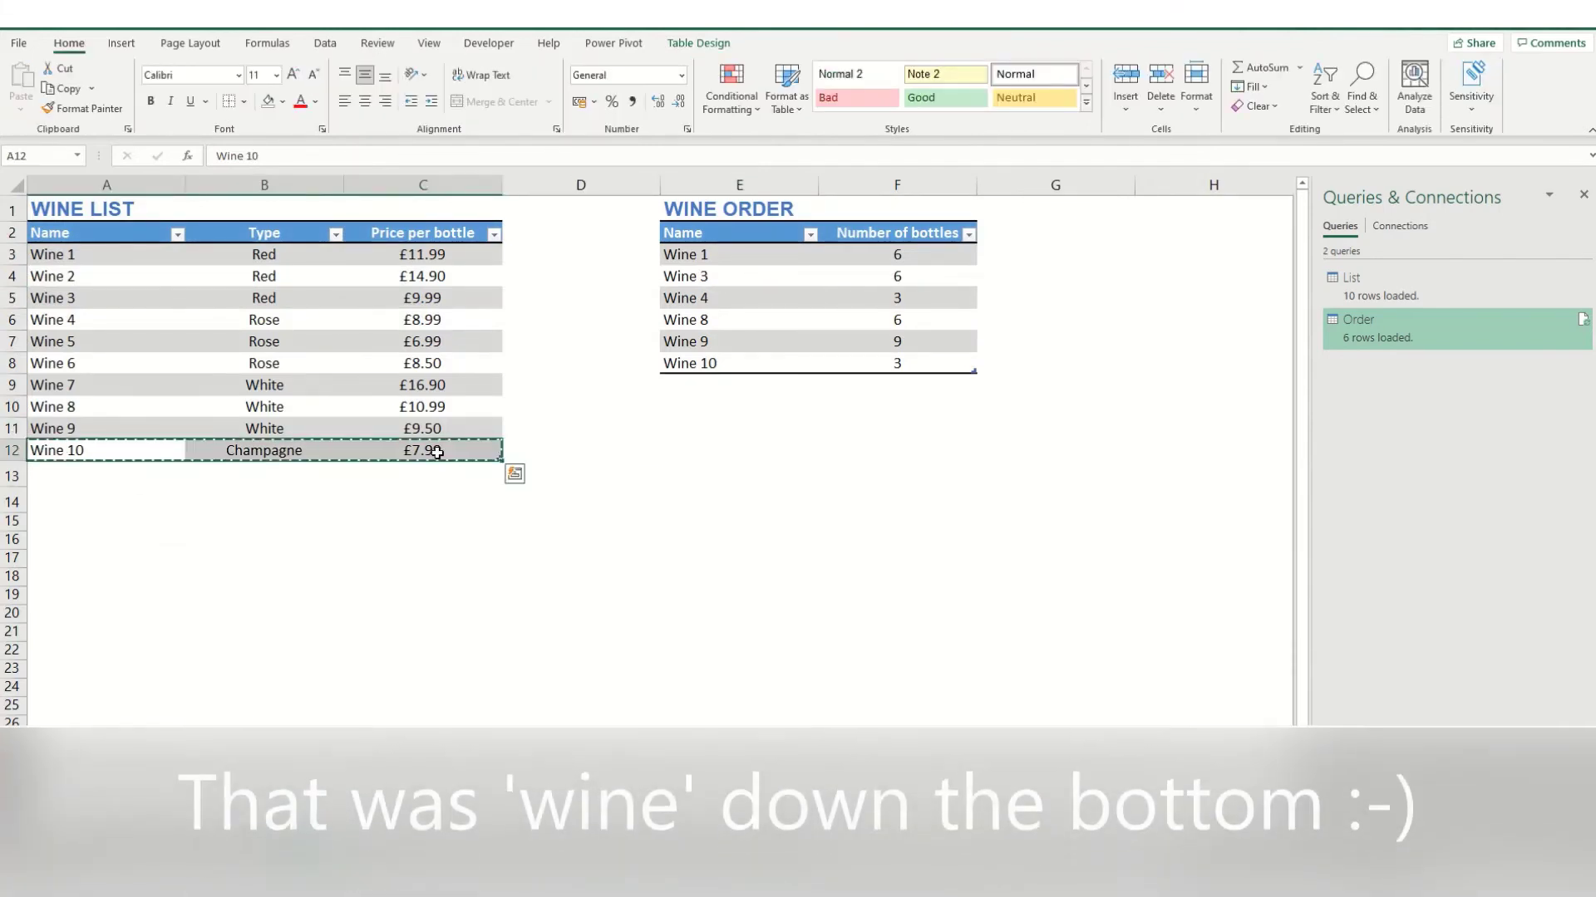
pyautogui.press('Down')
pyautogui.hotkey('ctrl', 'v')
# Change the copied row to Wine 11, White, £8.99 and make the table end at row 13
pyautogui.click(300, 474)
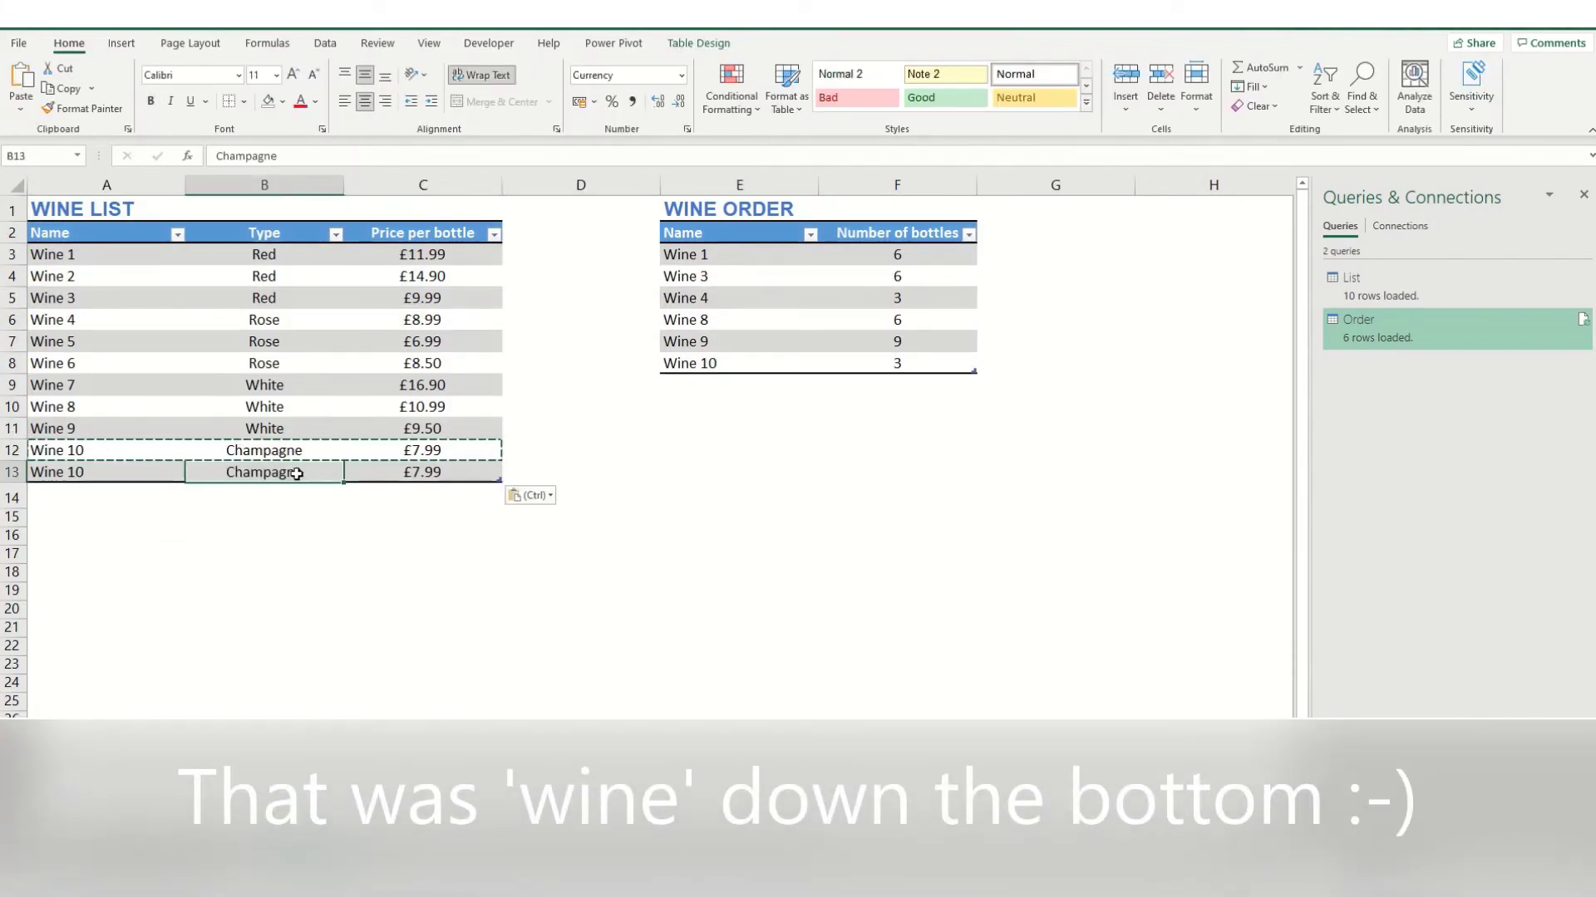
pyautogui.write('White')
pyautogui.press('Tab')
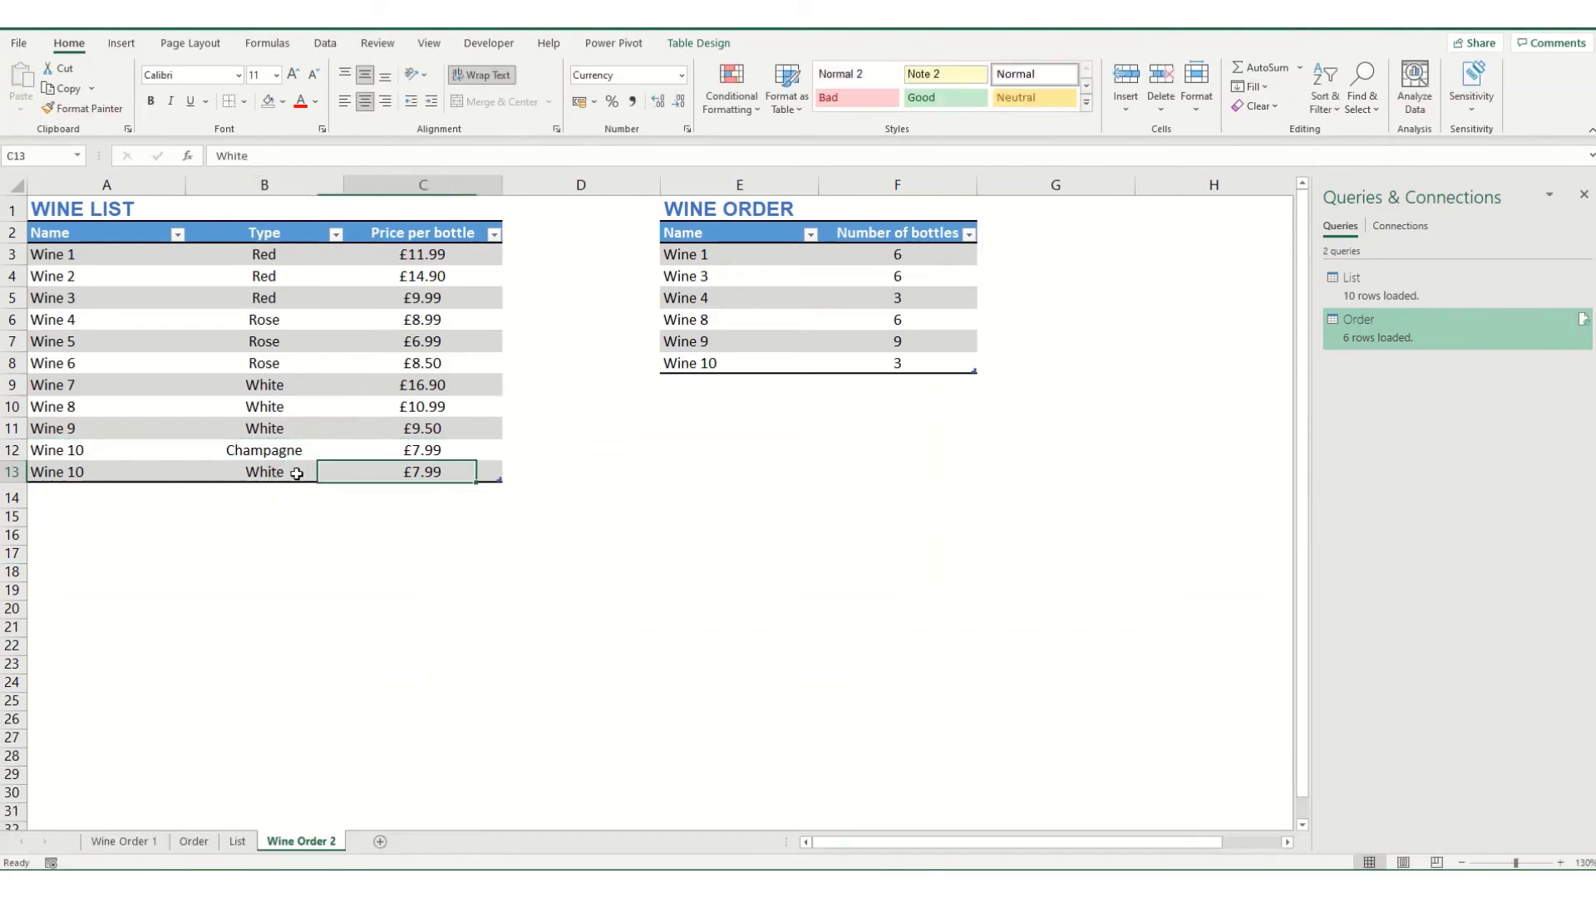
pyautogui.write('8.99')
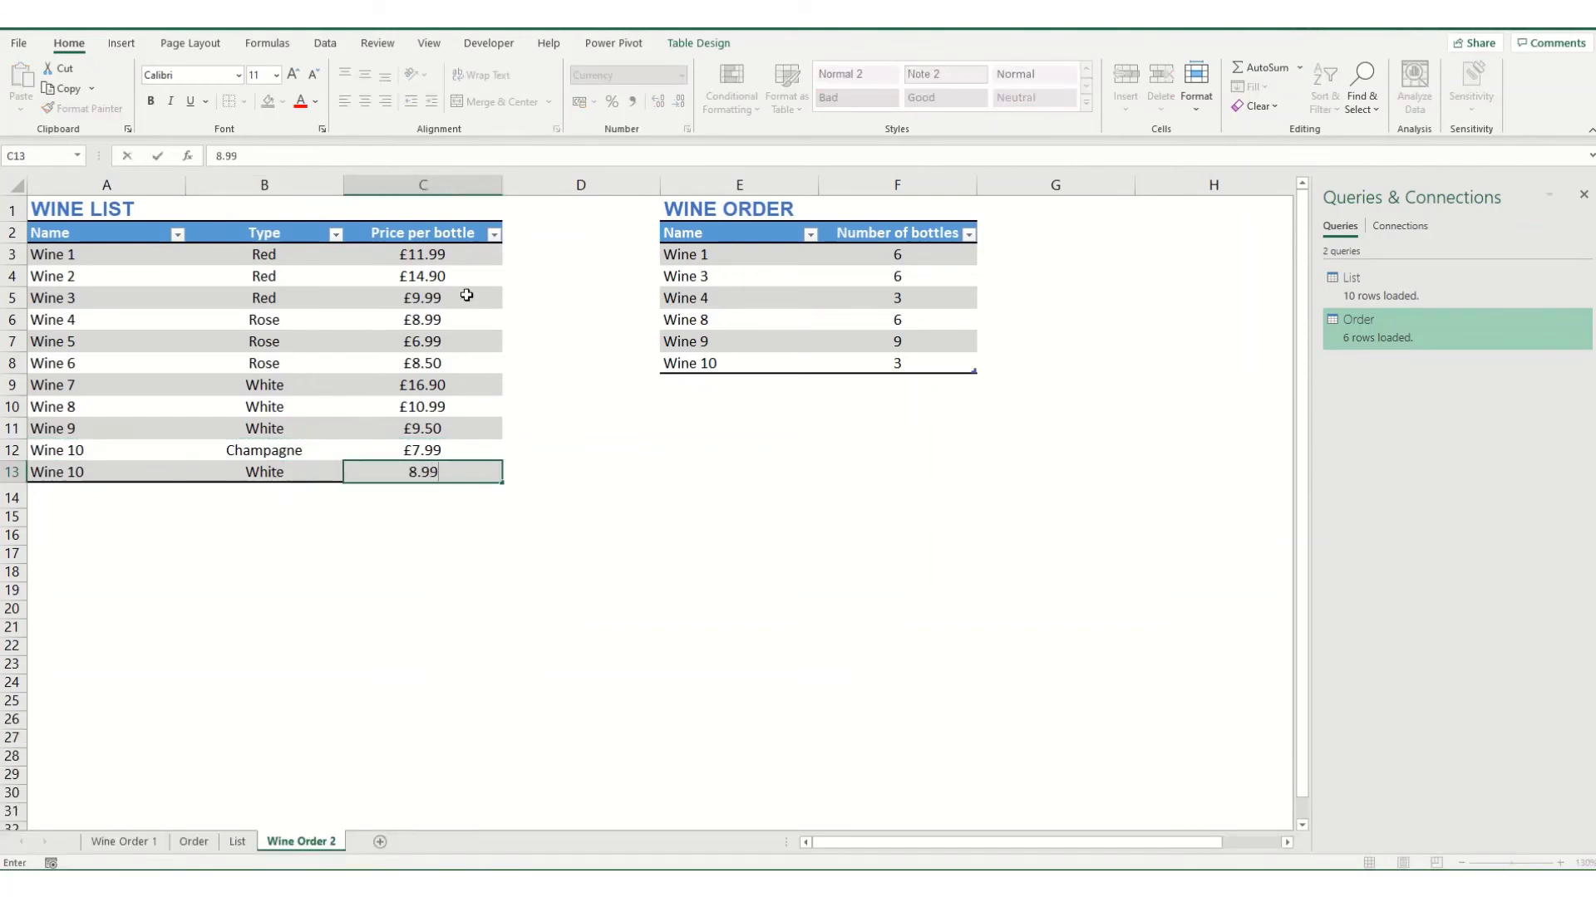
pyautogui.press('Tab')
pyautogui.click(125, 475)
pyautogui.doubleClick(125, 475)
pyautogui.press('Return')
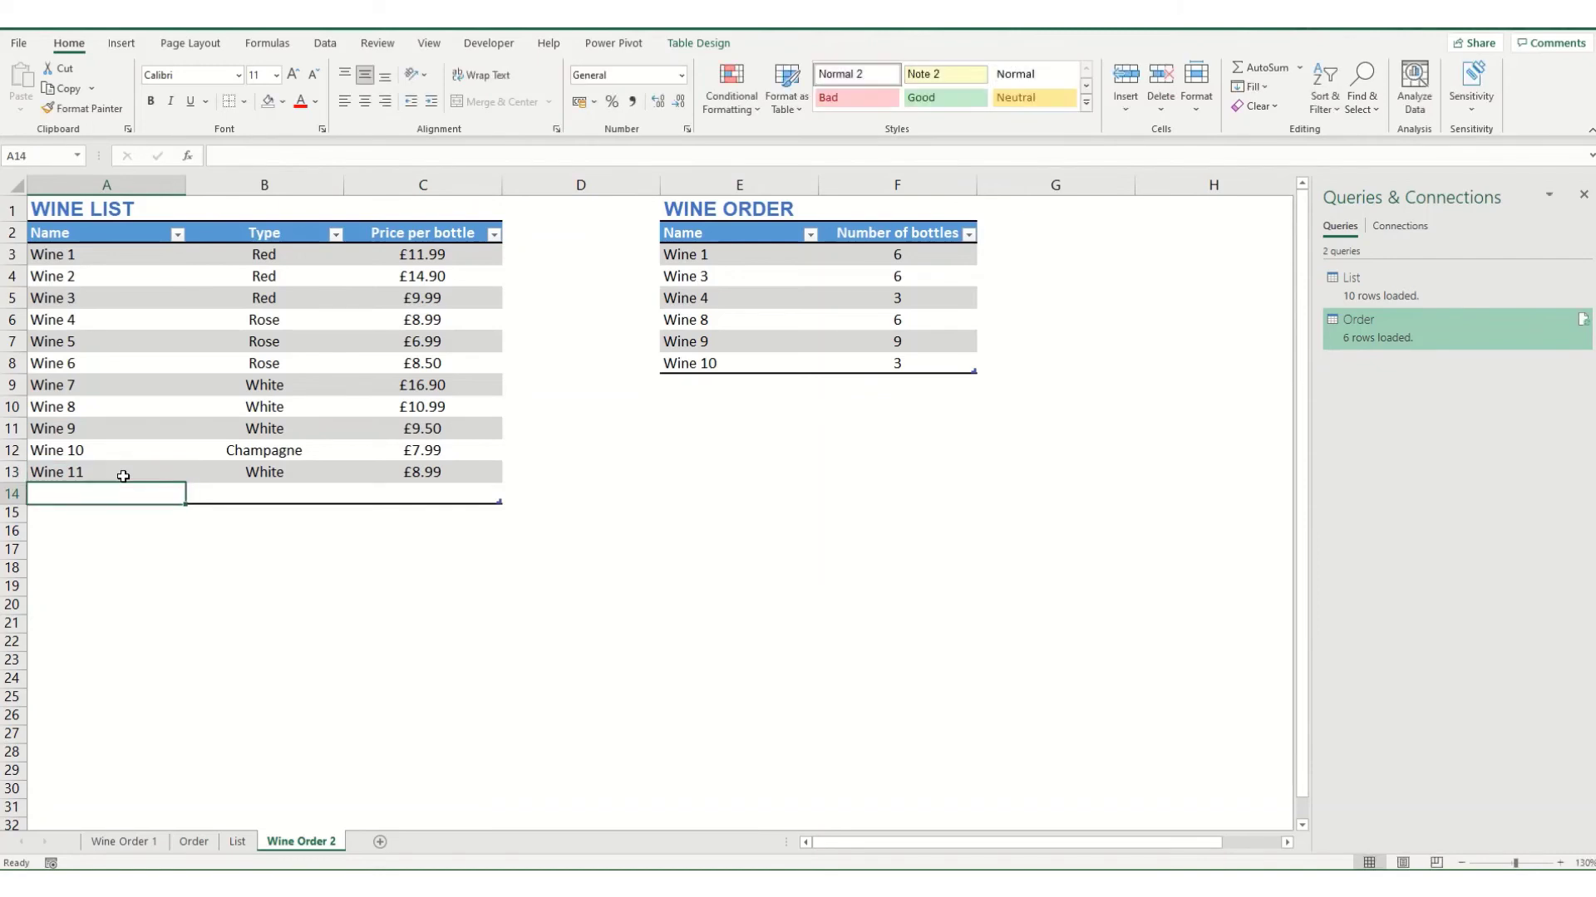
pyautogui.moveTo(499, 501); pyautogui.dragTo(496, 486)
# Add order rows for Wine 2 with 4 bottles and Wine 11 with 7 bottles
pyautogui.click(723, 428)
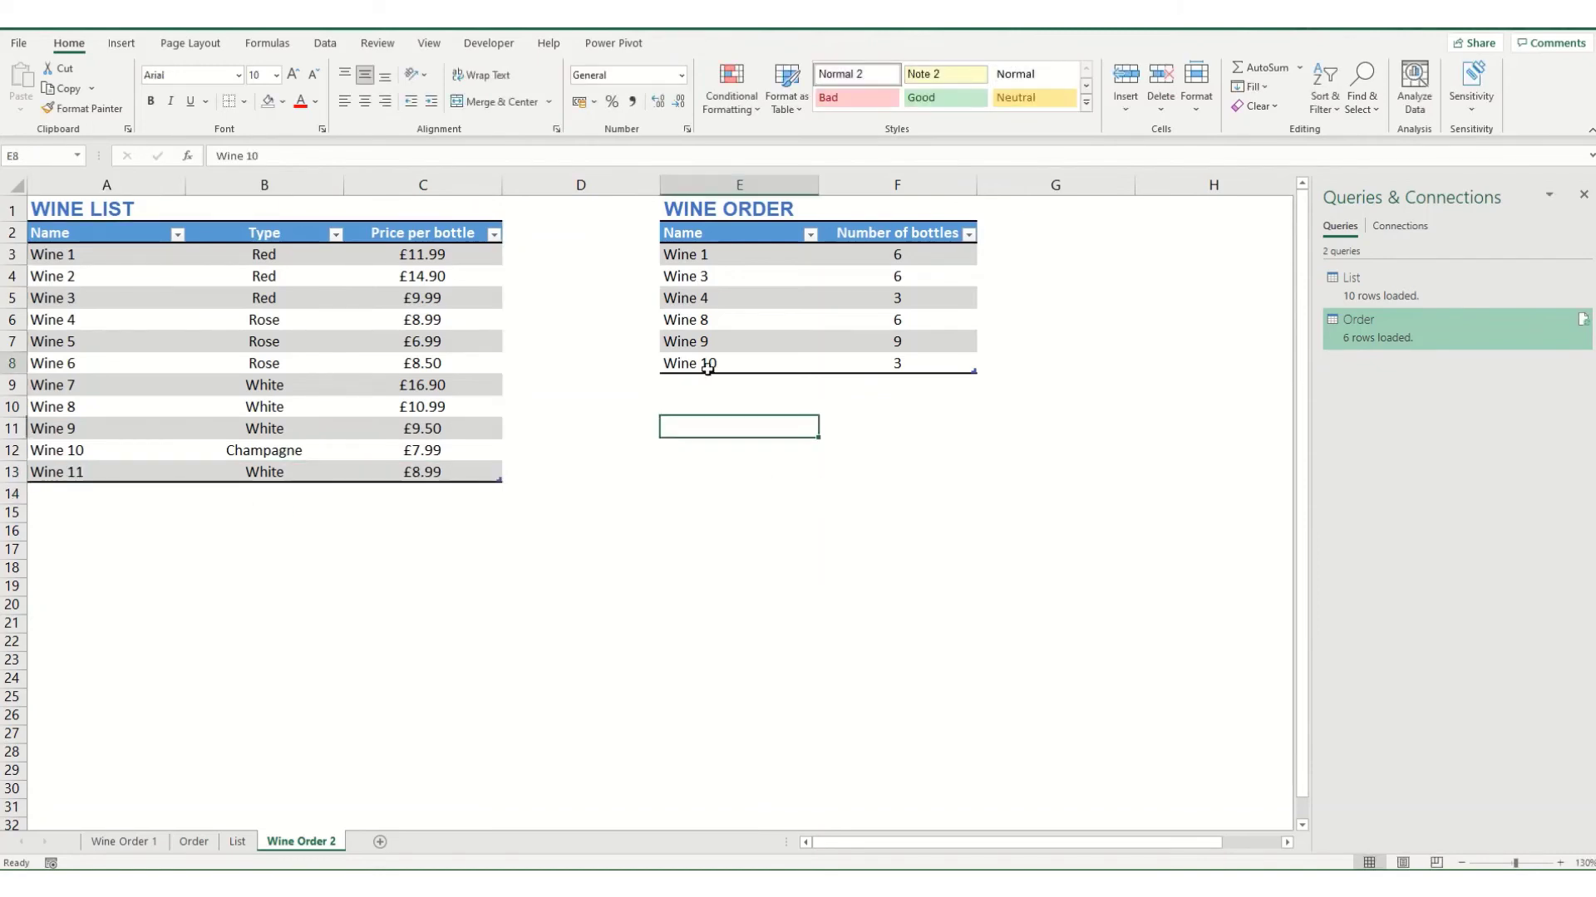
pyautogui.click(698, 386)
pyautogui.write('Wine')
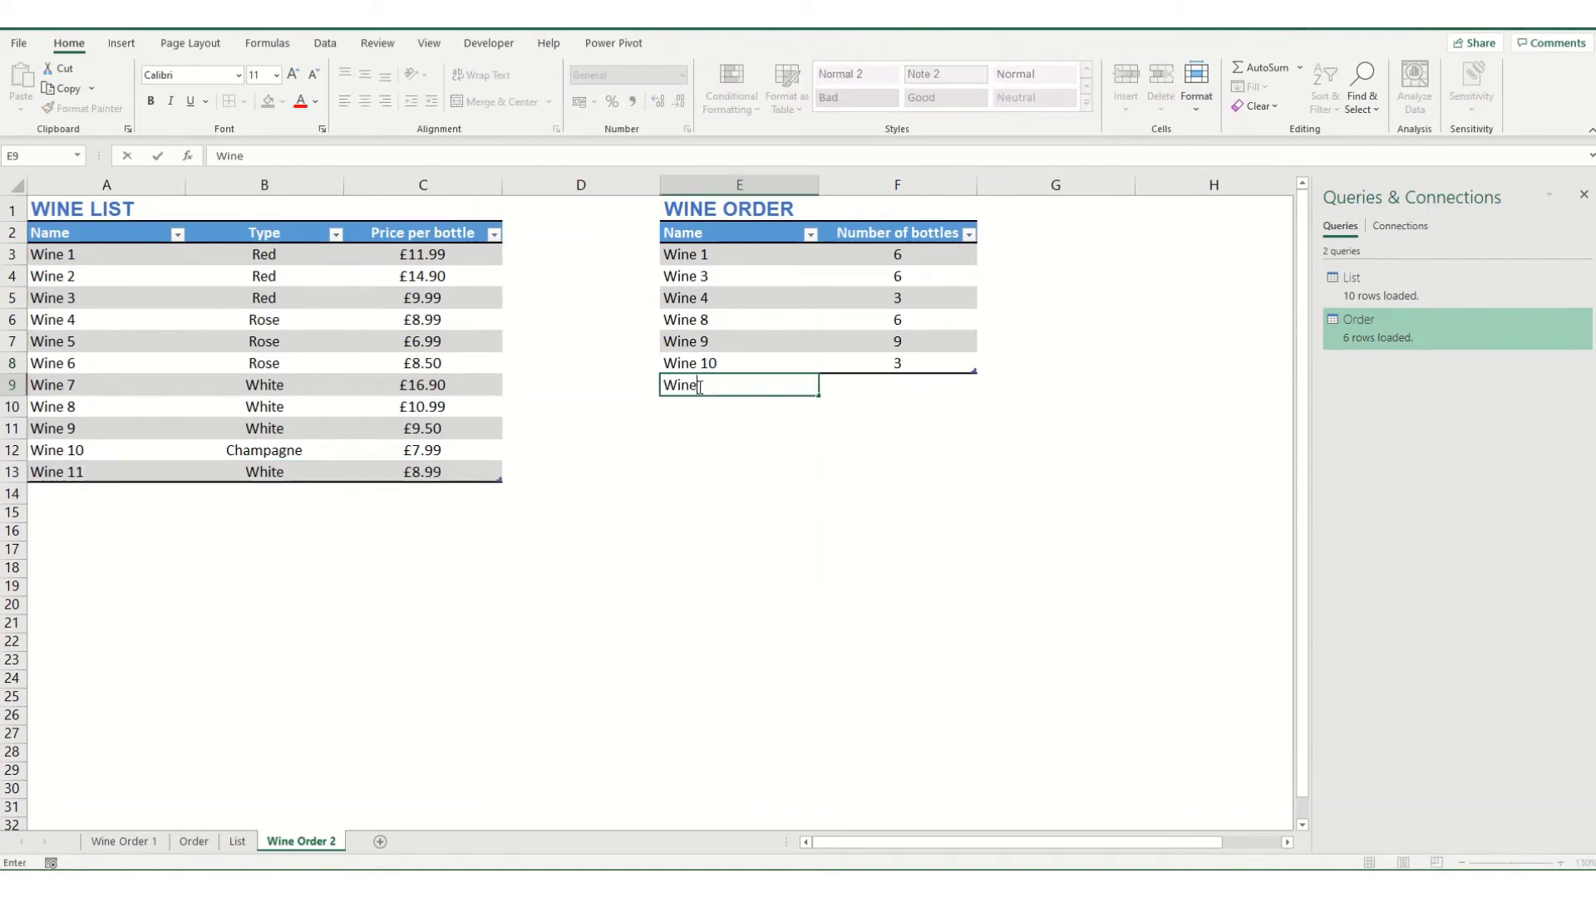
pyautogui.write(' 2')
pyautogui.press('Tab')
pyautogui.write('4')
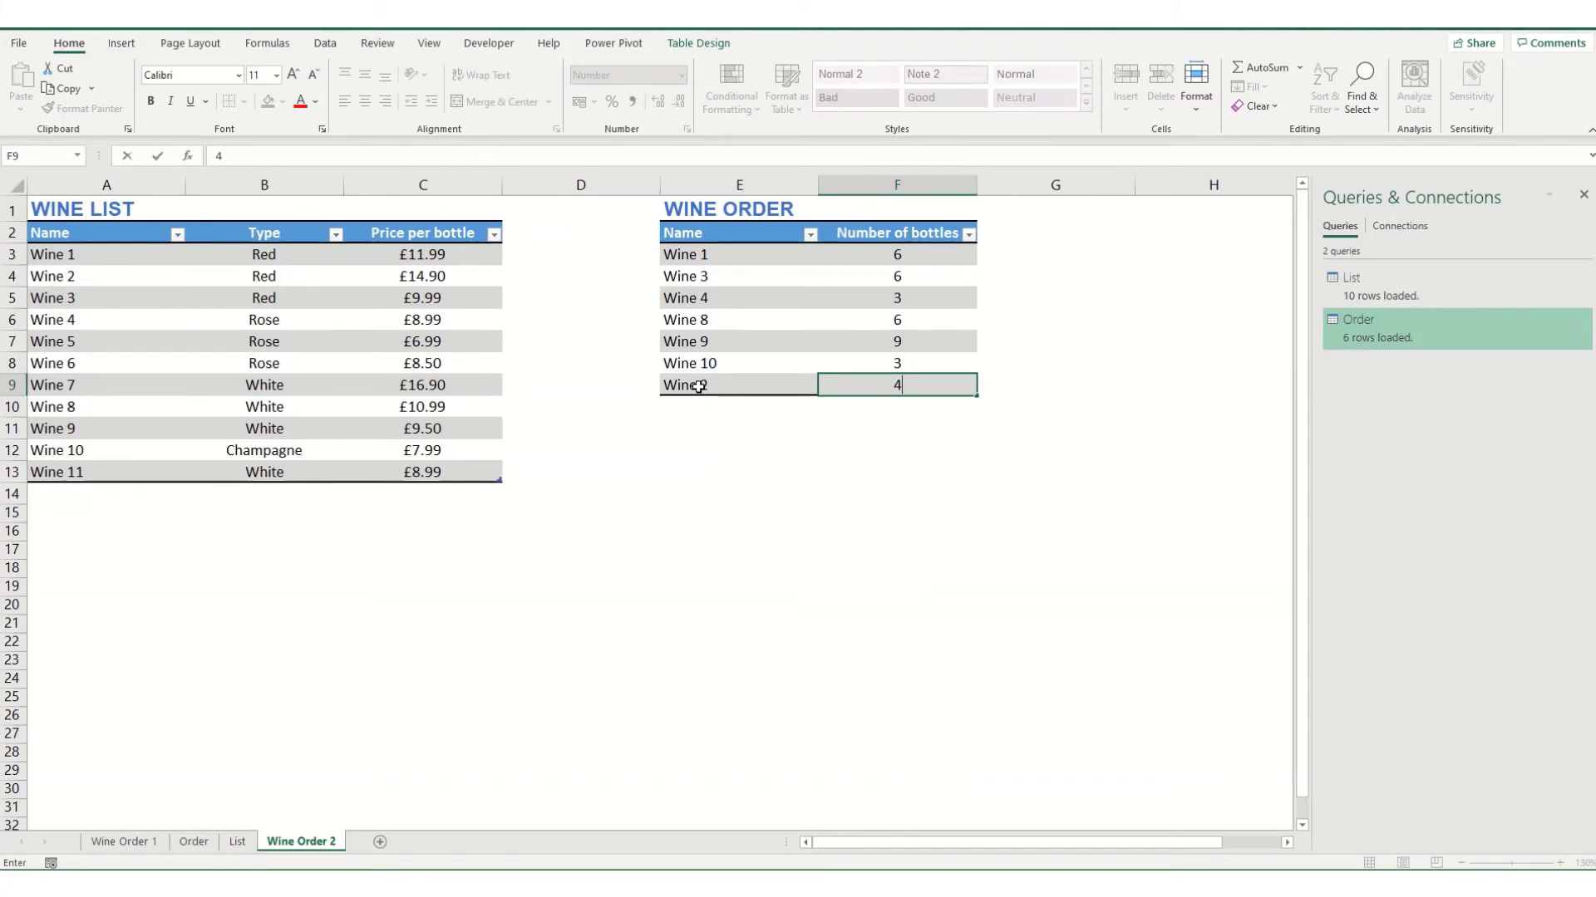
pyautogui.press('Return')
pyautogui.press('Left')
pyautogui.write('Wine 11')
pyautogui.press('Tab')
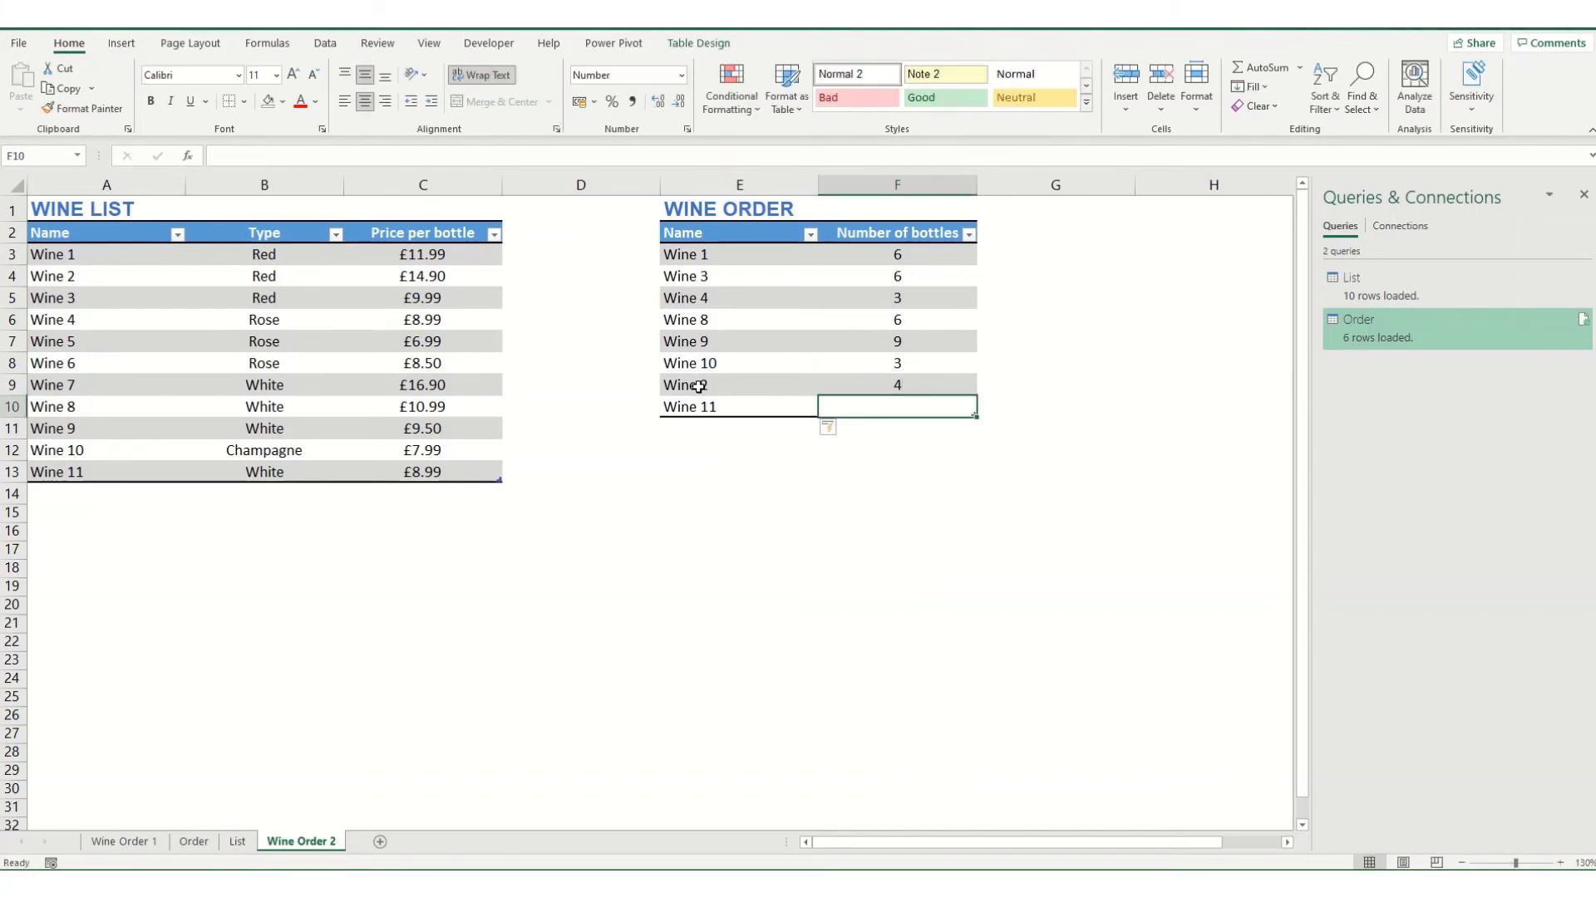
pyautogui.write('7')
pyautogui.press('Return')
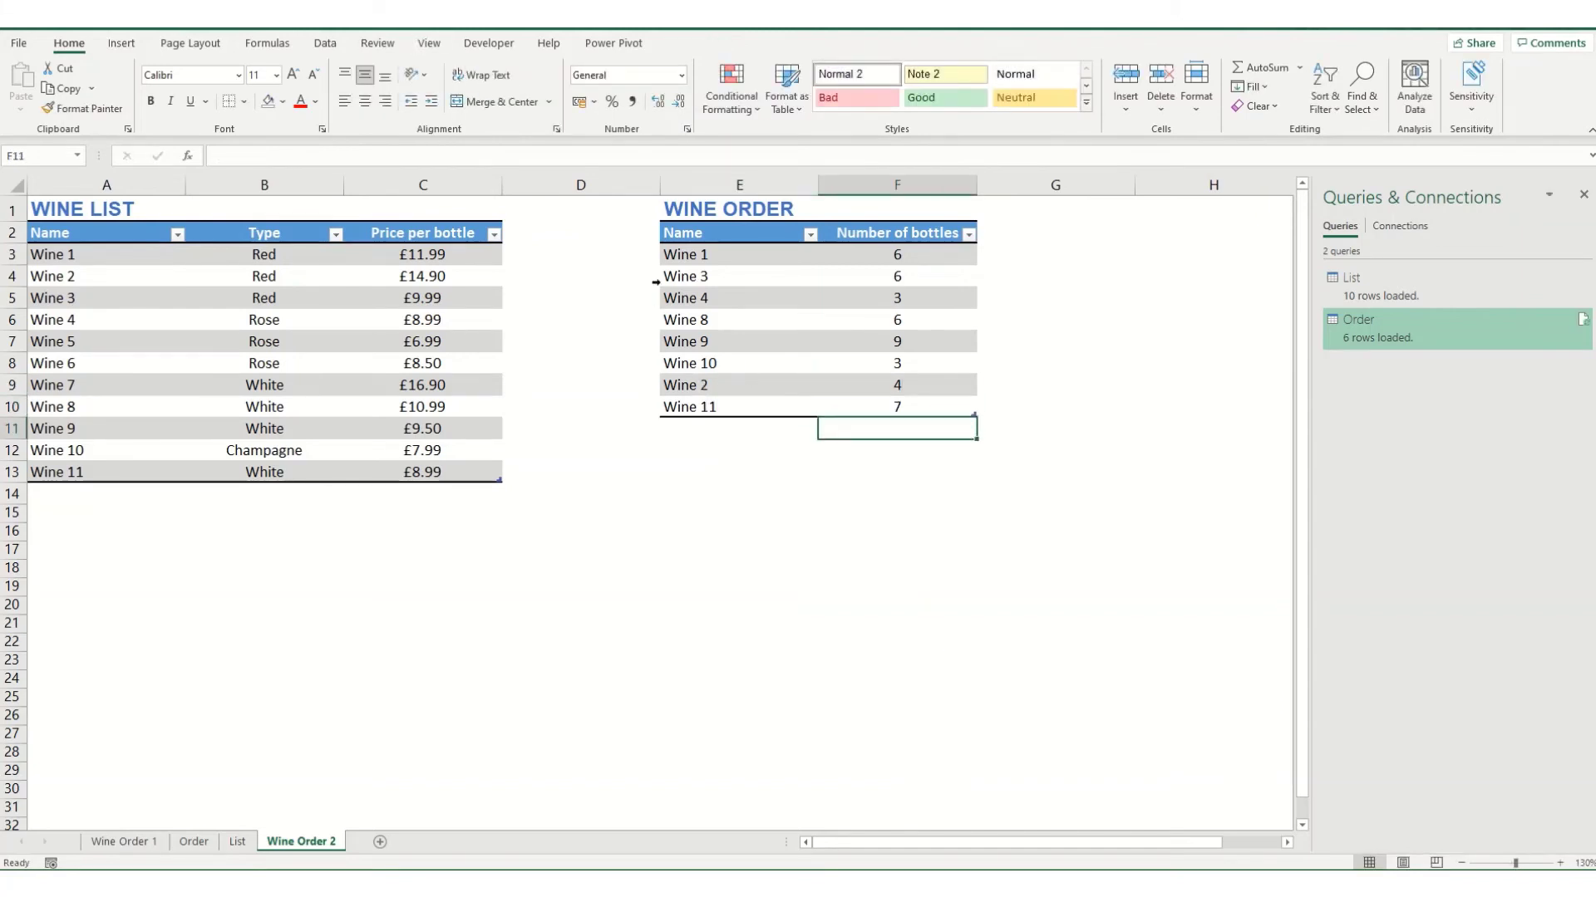
# Refresh all queries and check the new Wine 2 and Wine 11 rows on the Order sheet
pyautogui.click(325, 43)
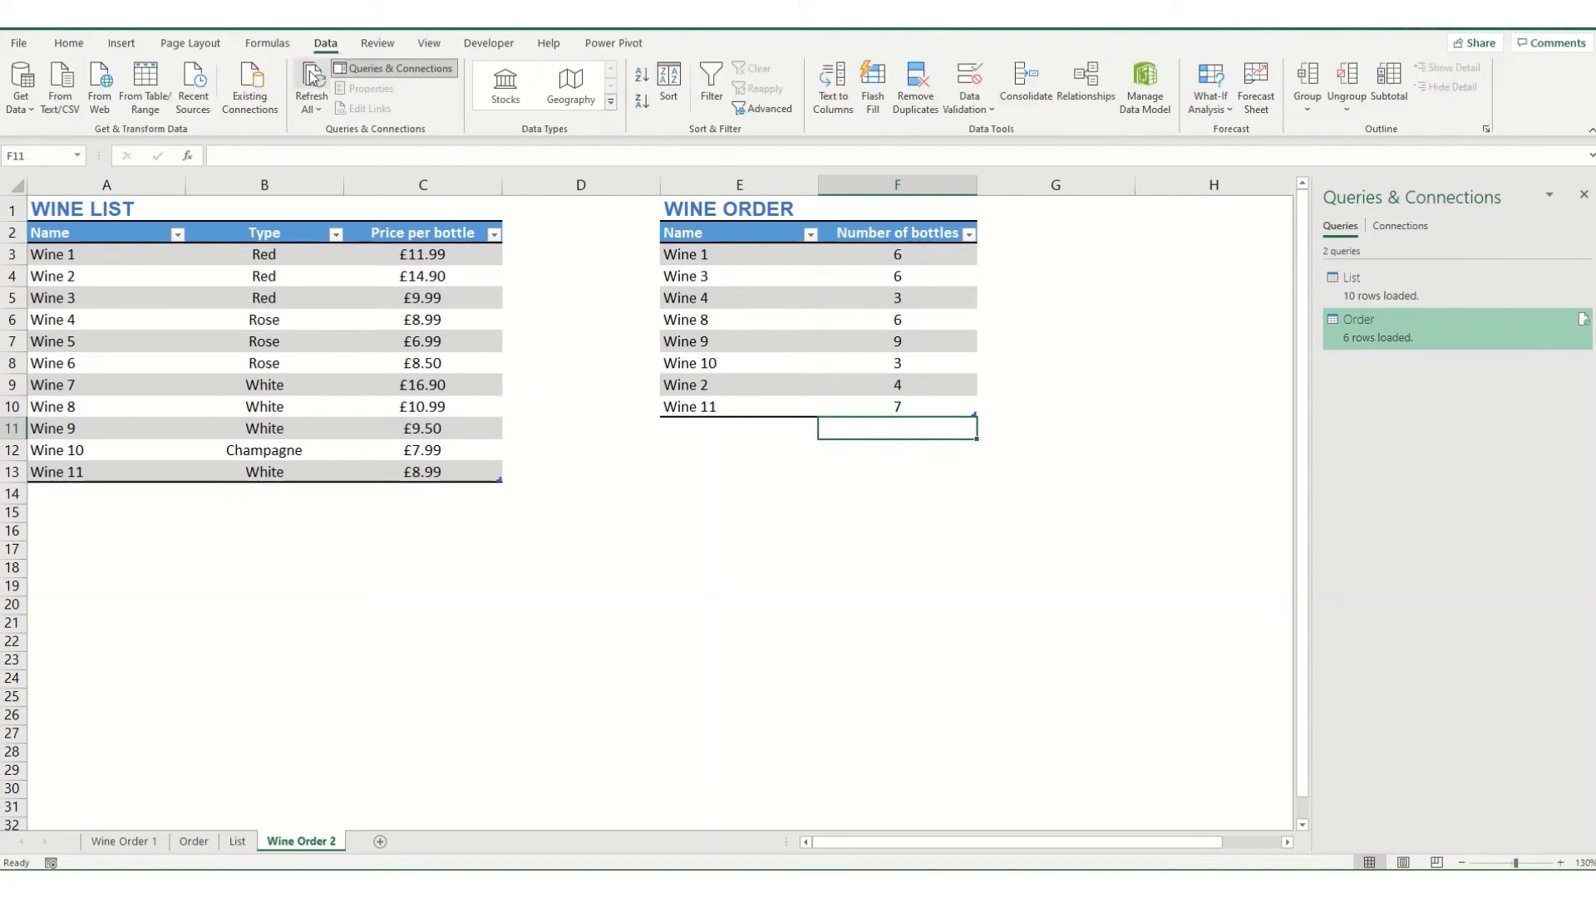
pyautogui.click(313, 78)
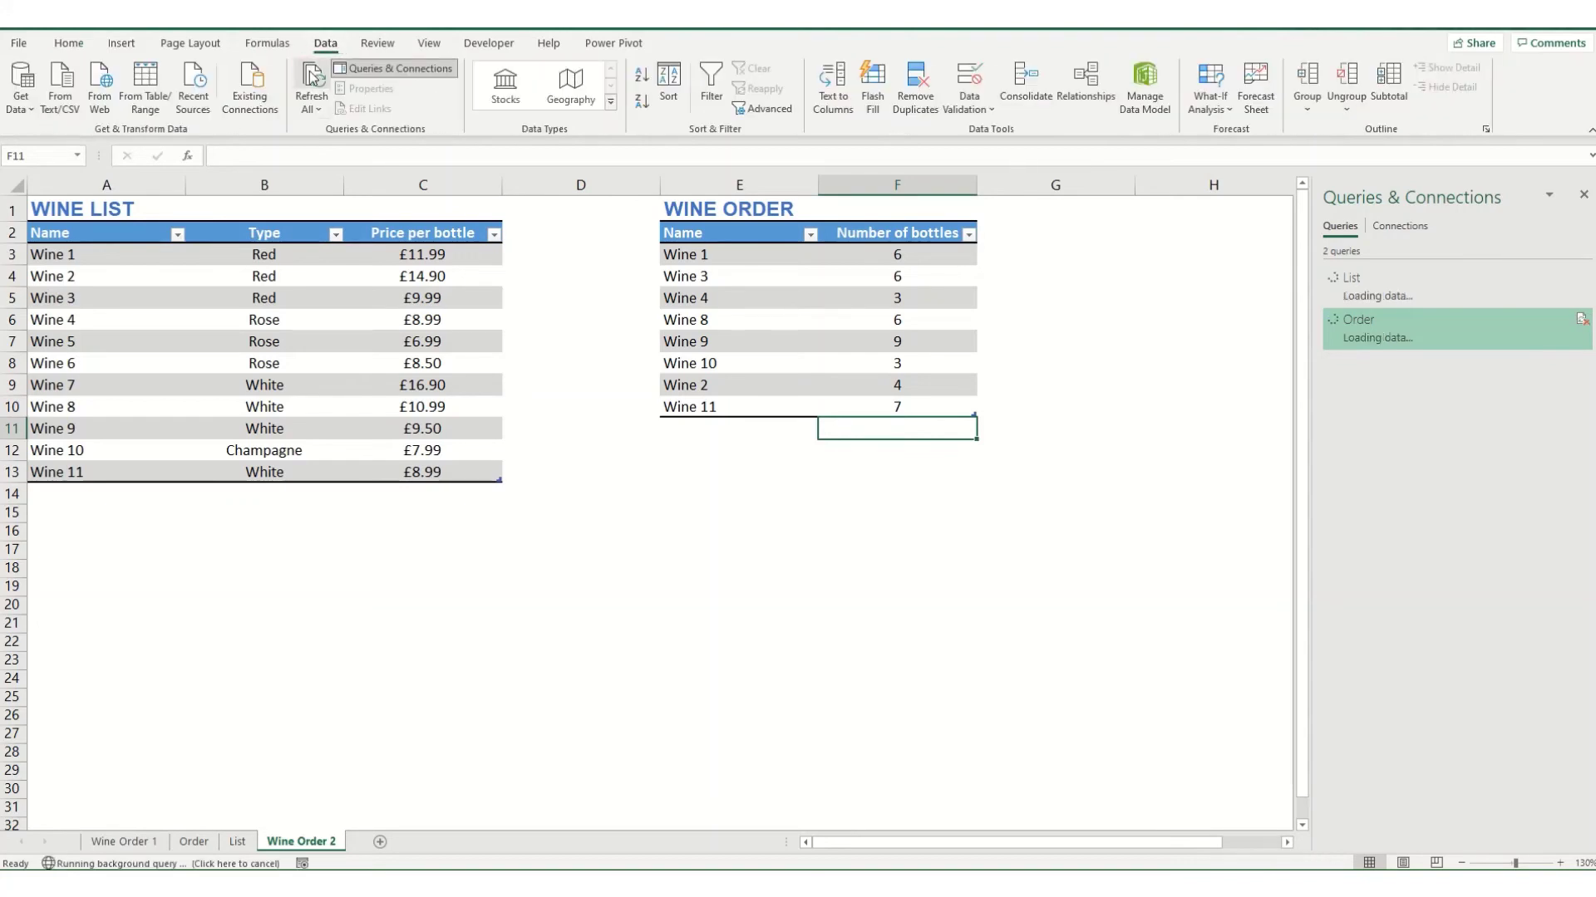
pyautogui.click(192, 841)
pyautogui.click(40, 249)
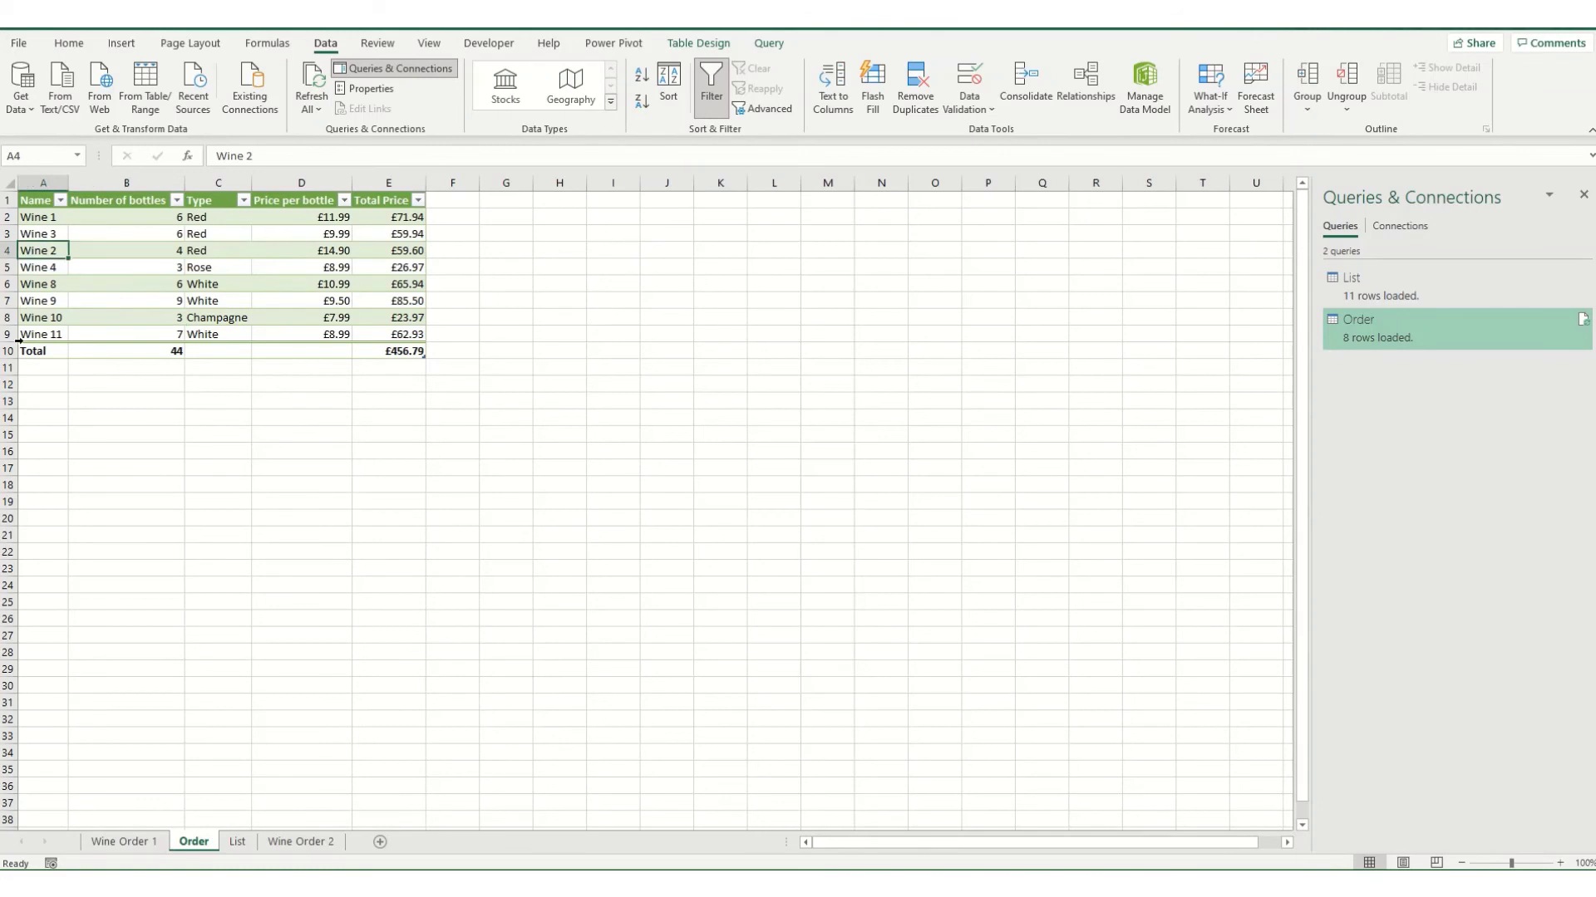
pyautogui.click(53, 333)
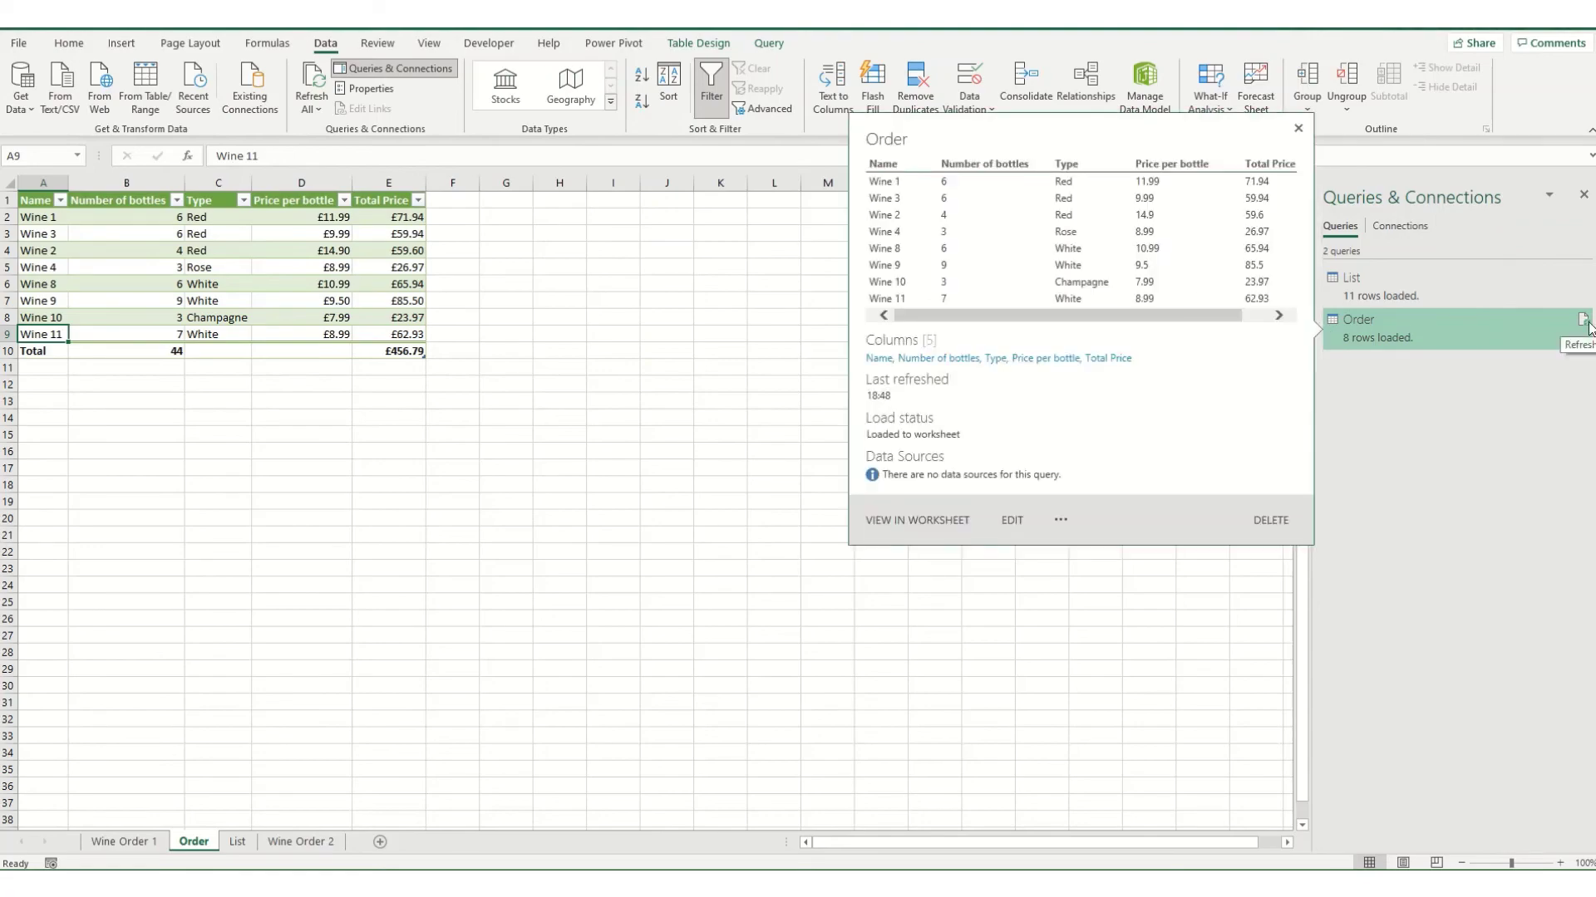
# Sort the Order query by Name ascending in Power Query Editor and load it back to the sheet
pyautogui.doubleClick(1410, 329)
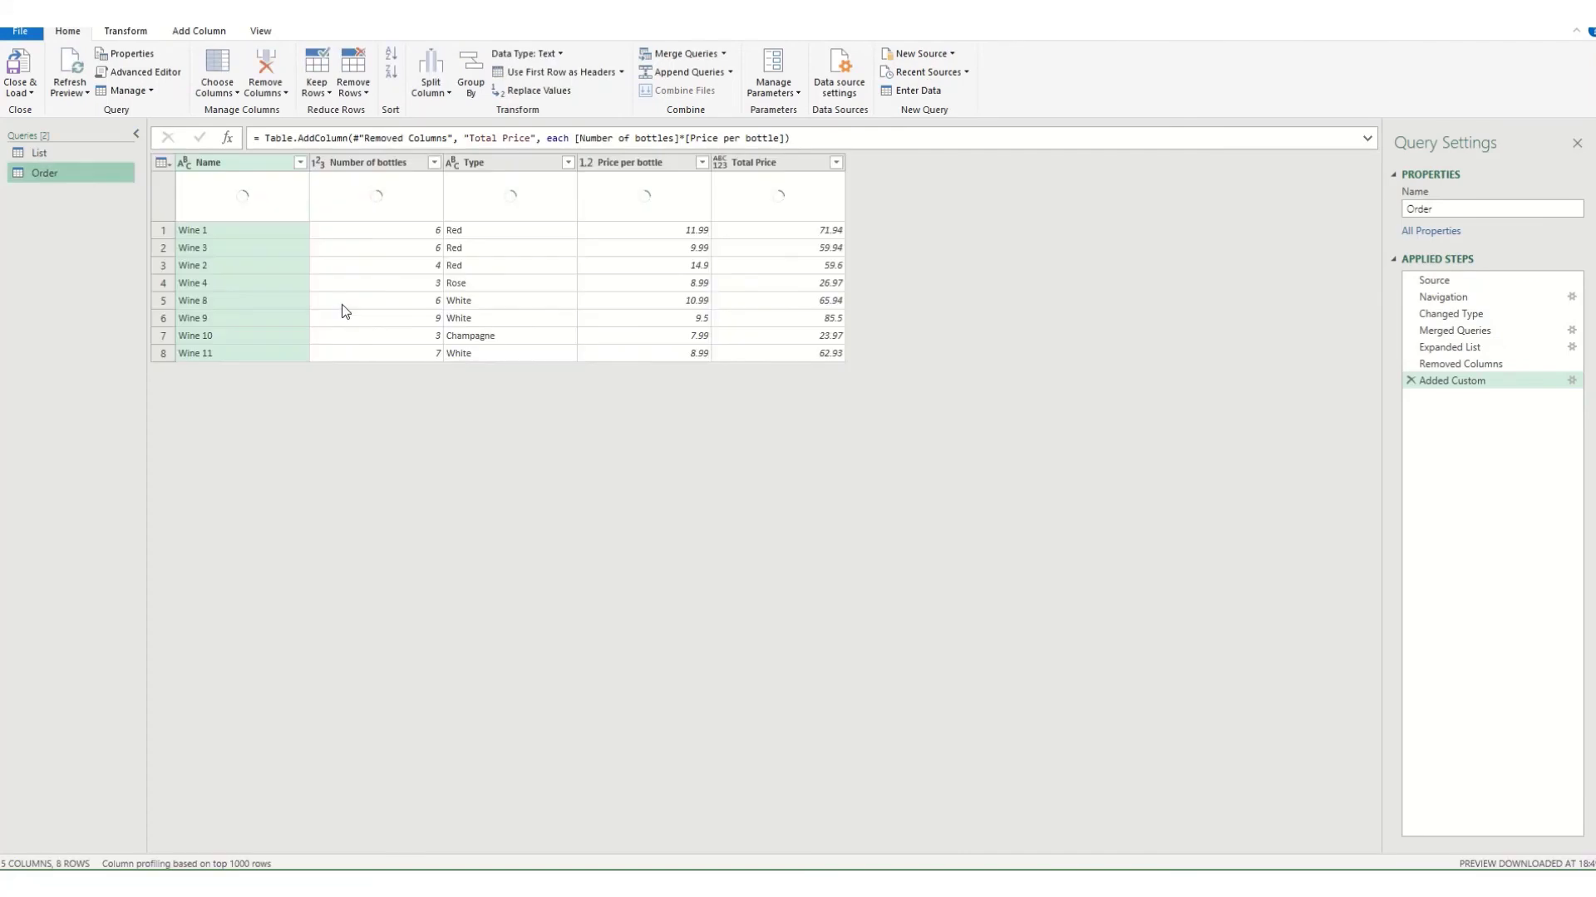
pyautogui.click(299, 162)
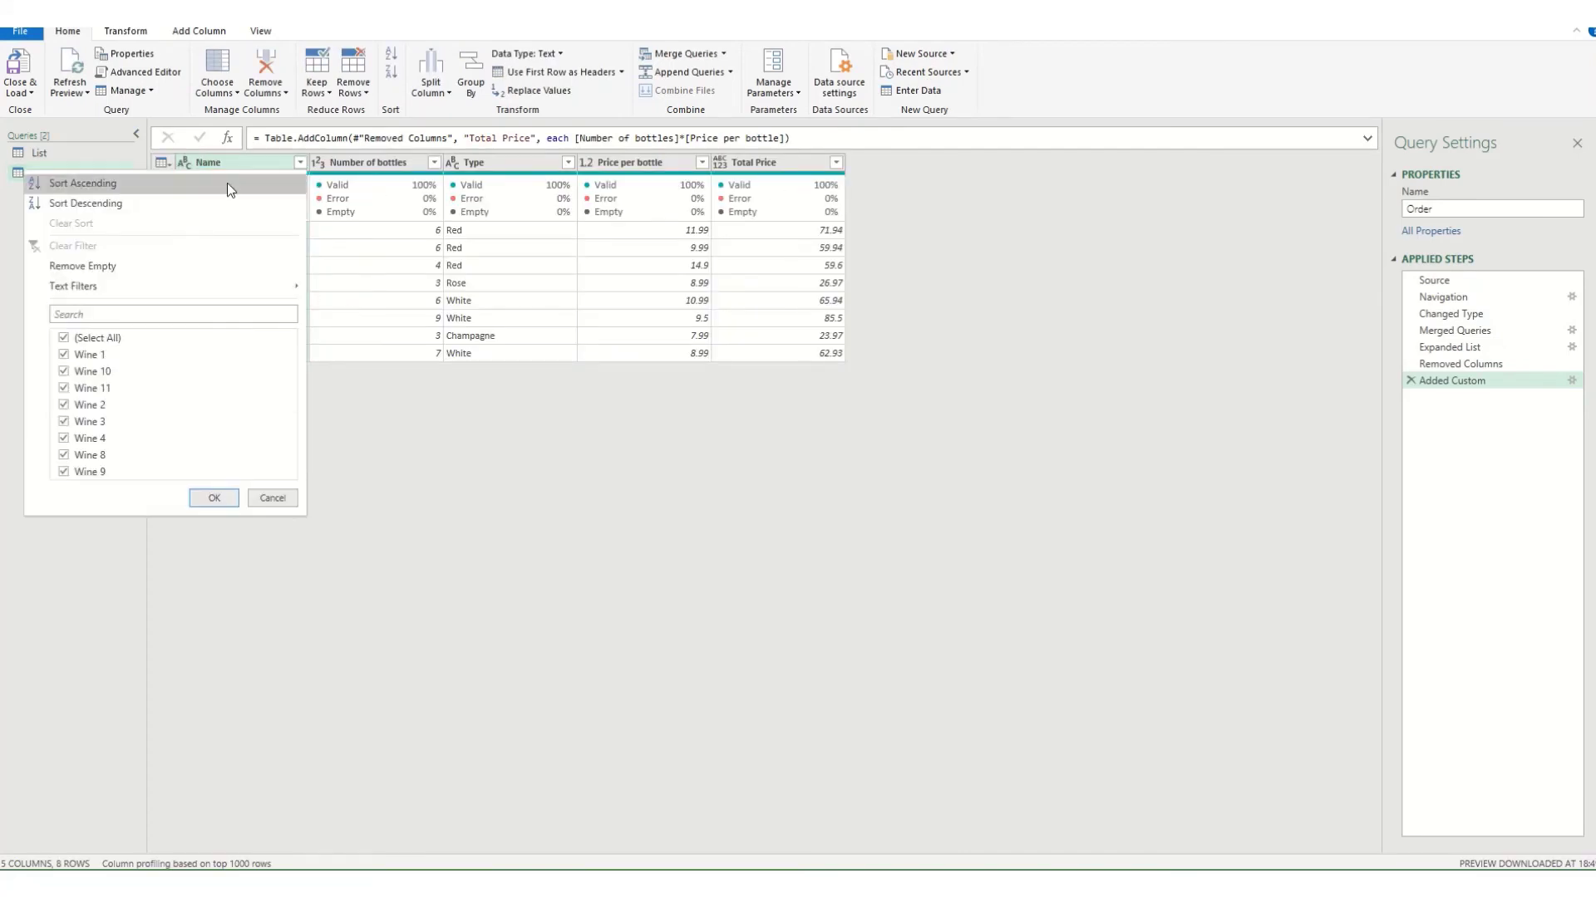
pyautogui.click(80, 188)
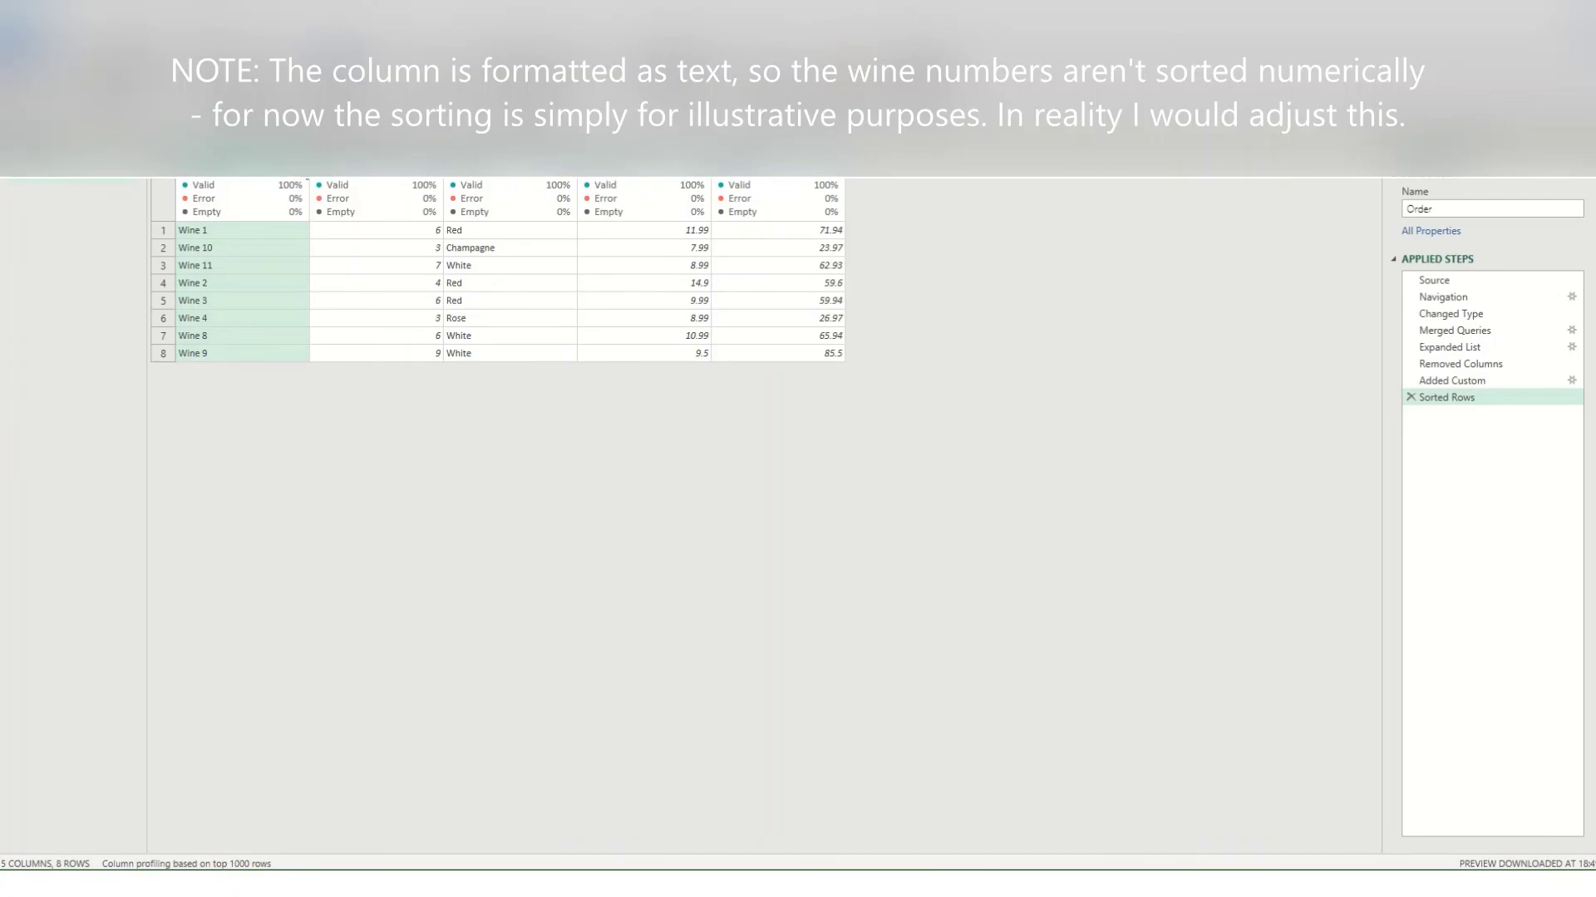
pyautogui.click(17, 96)
pyautogui.click(72, 110)
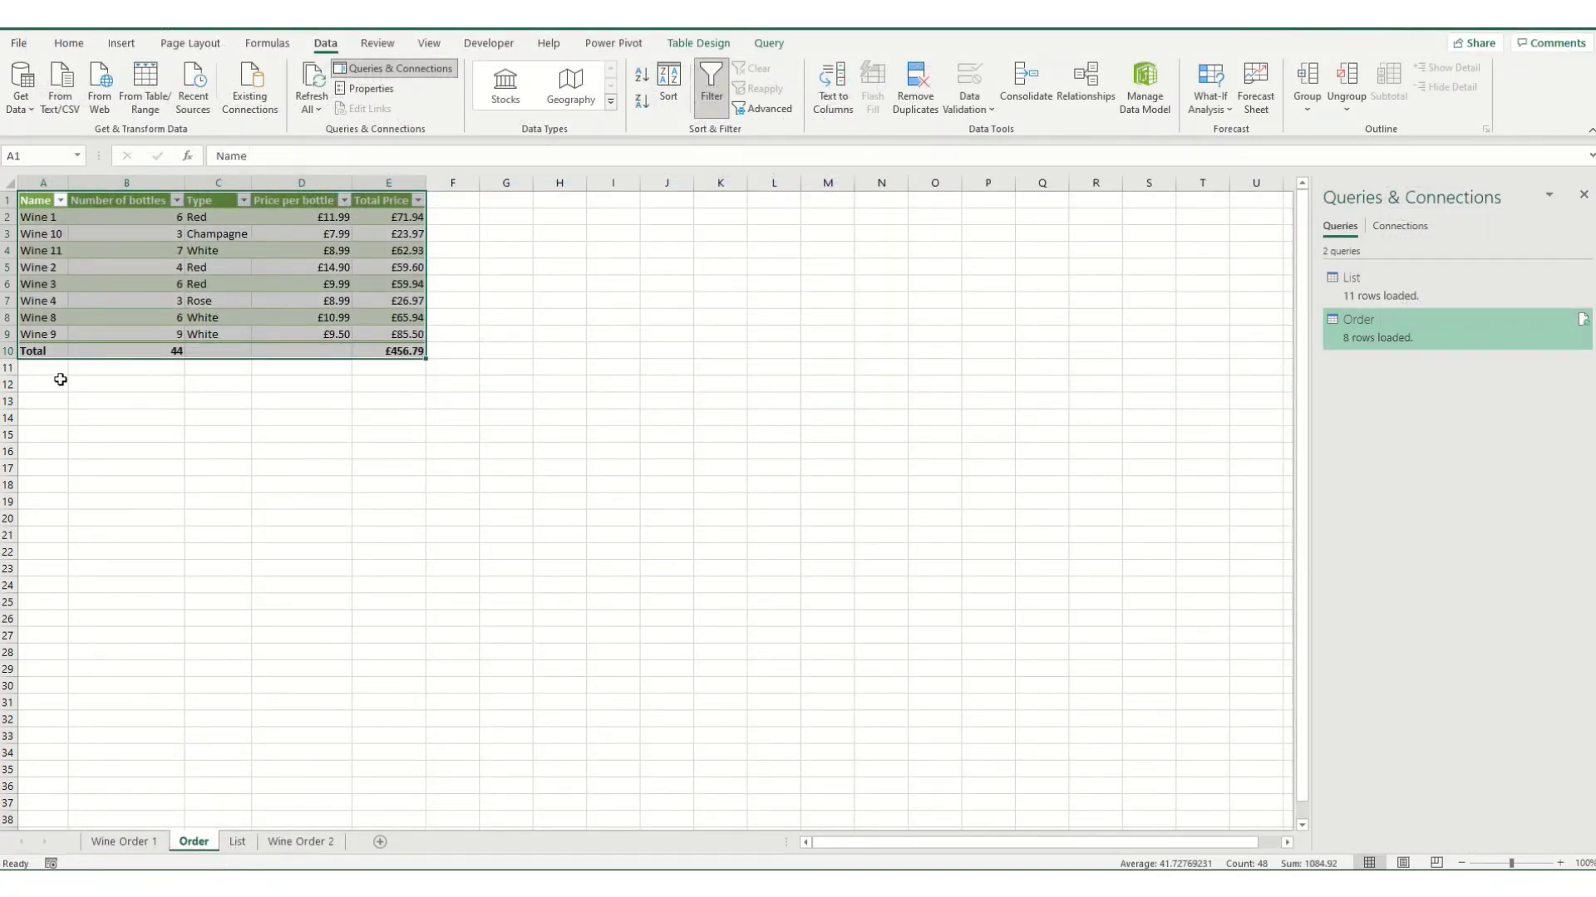
pyautogui.click(392, 367)
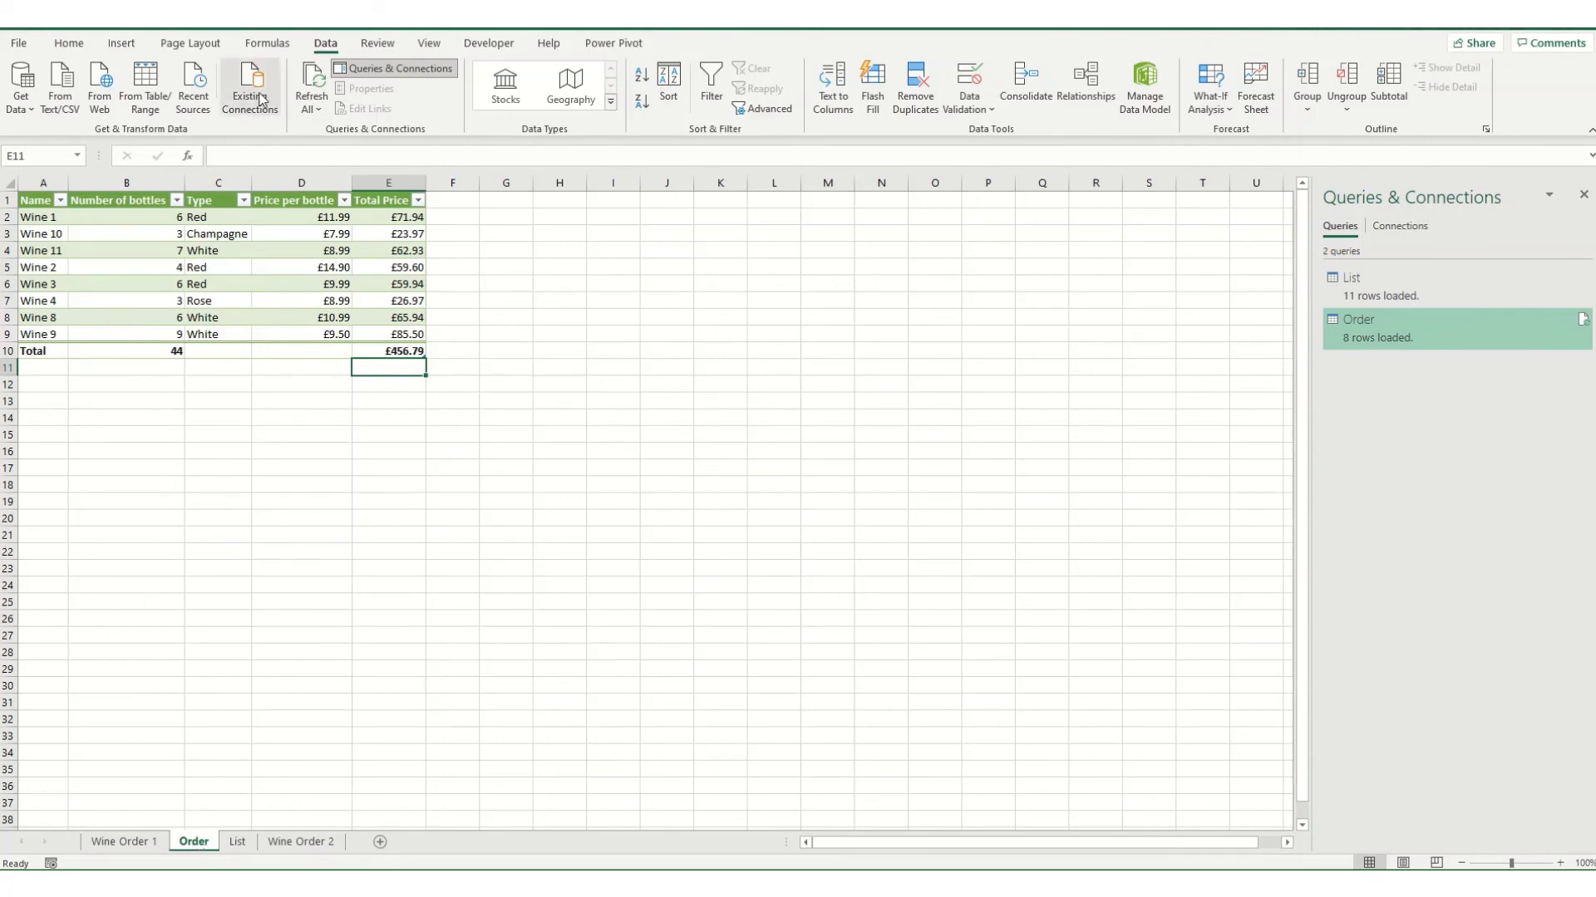
pyautogui.click(237, 842)
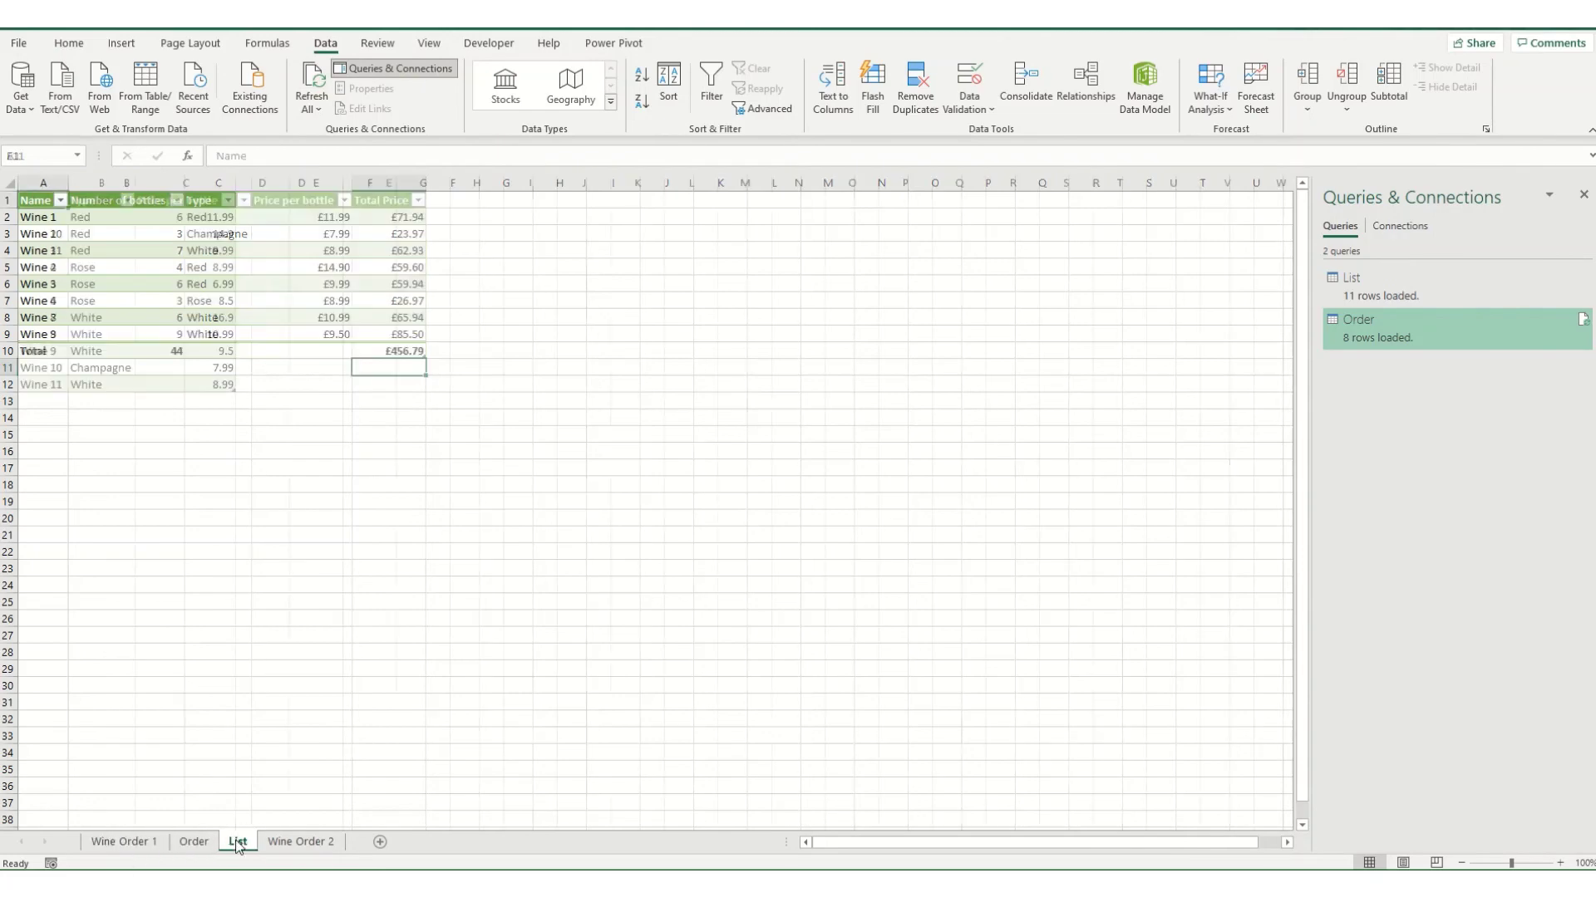
pyautogui.click(300, 842)
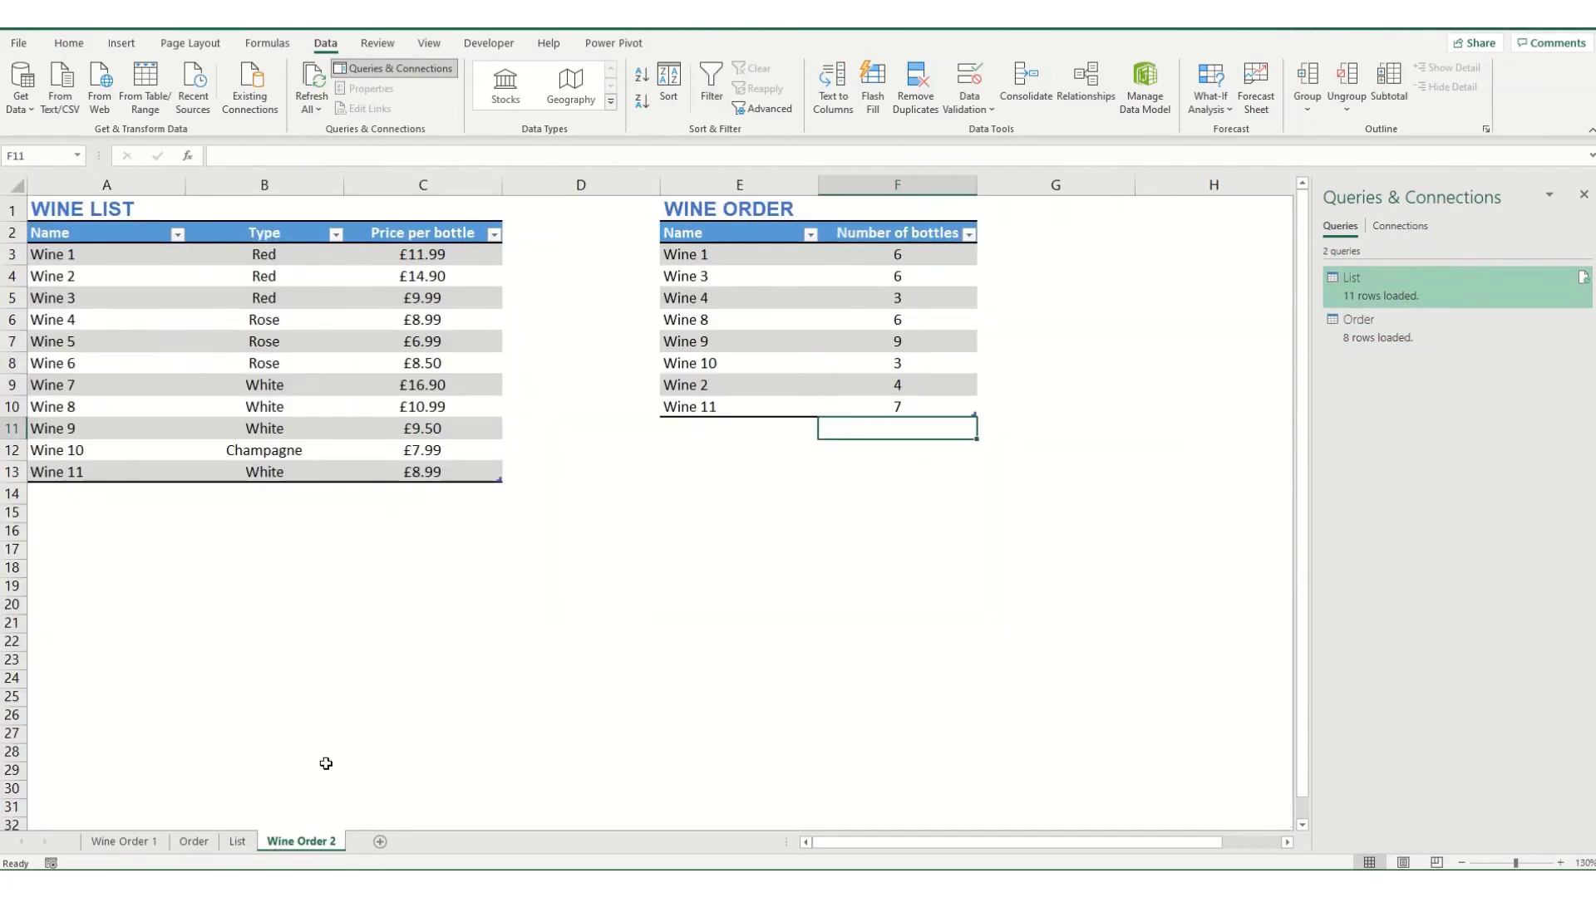
pyautogui.click(194, 841)
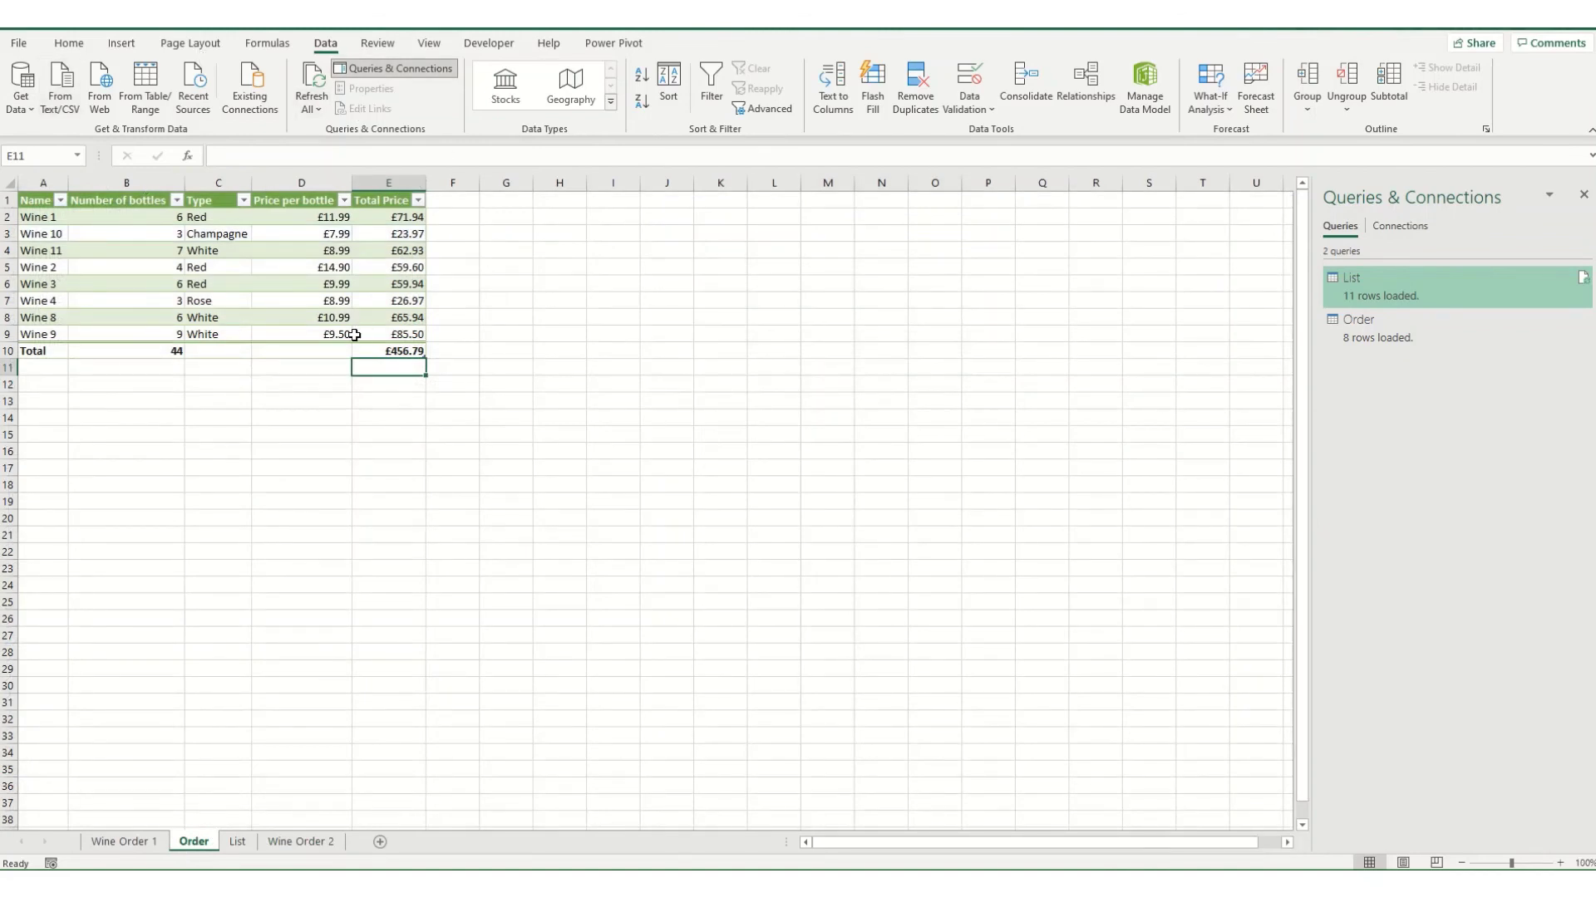